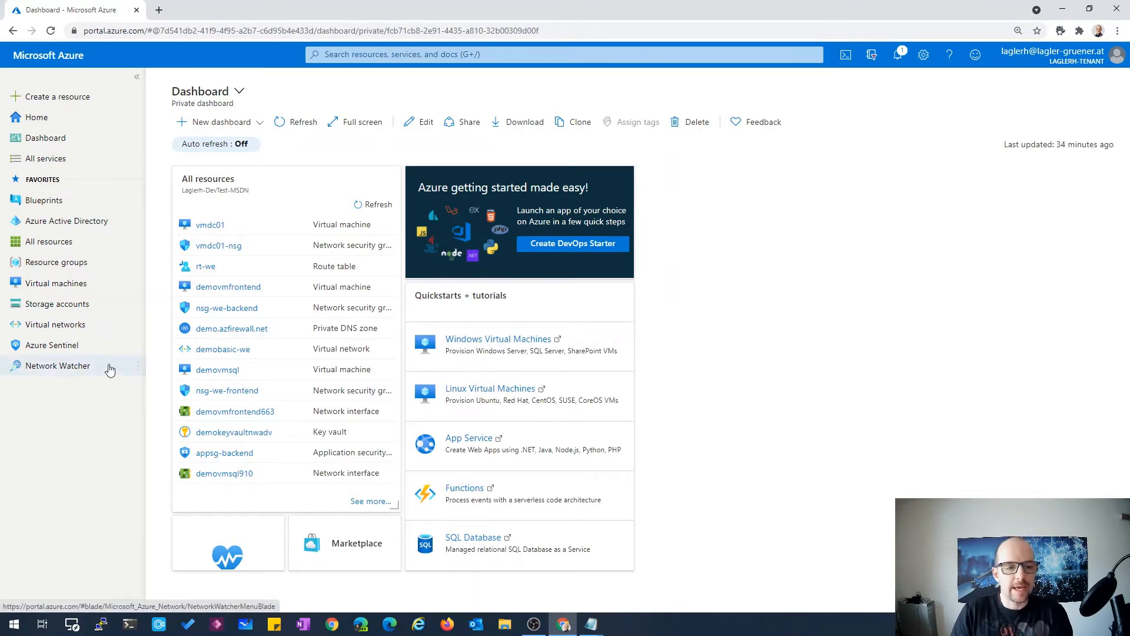
Open Blueprints and start creating a blueprint from the blank template after looking through the other samples
mouse_move(46, 203)
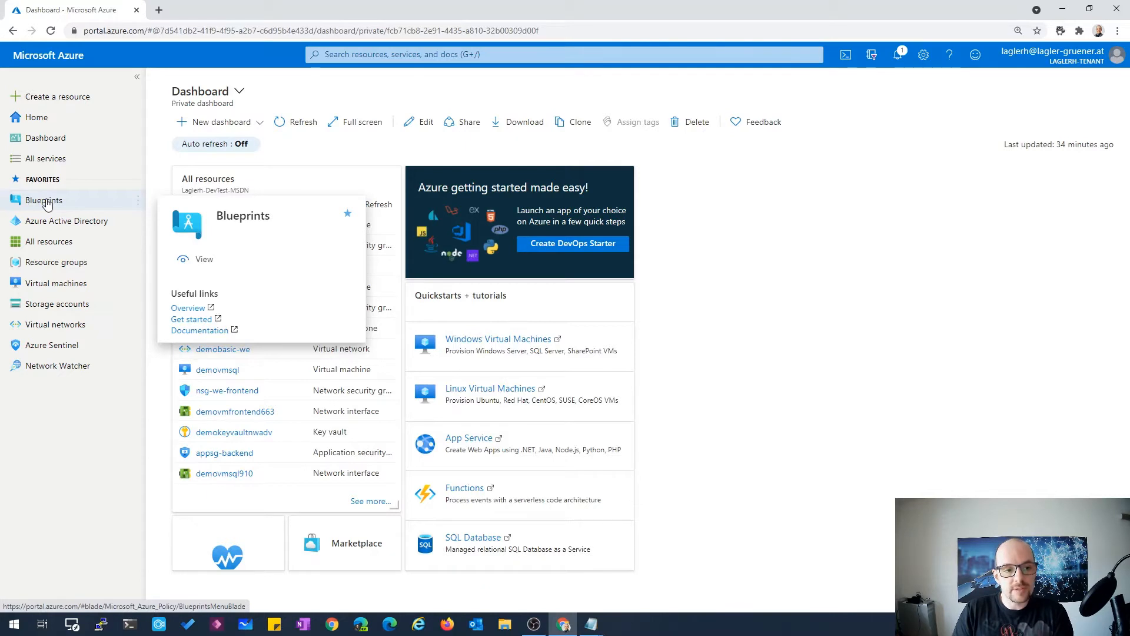
left_click(46, 200)
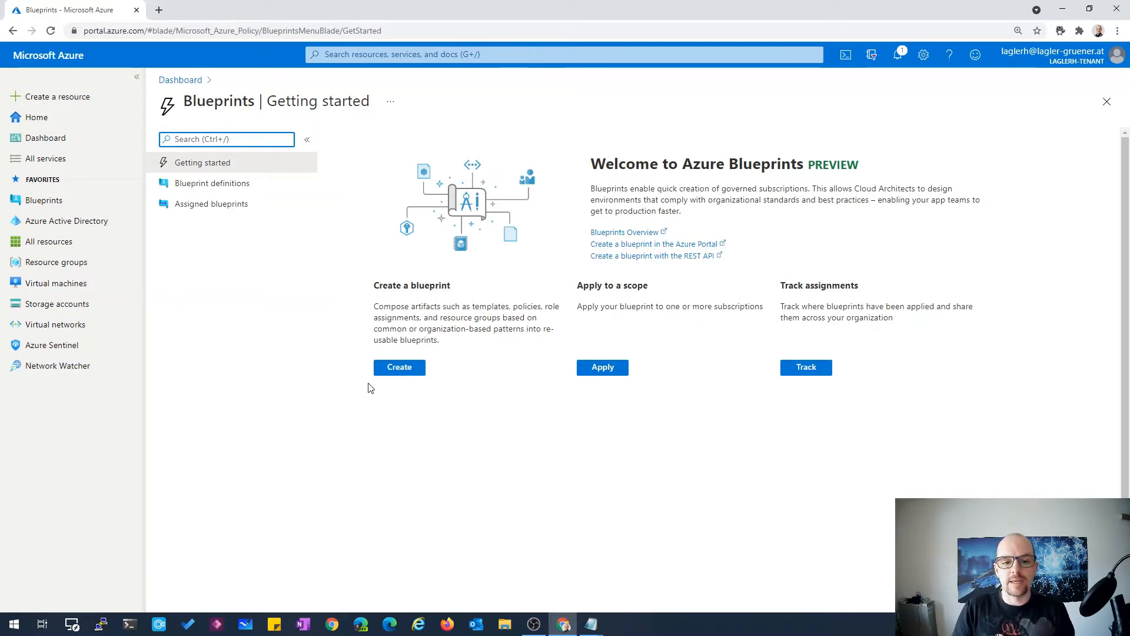
left_click(400, 367)
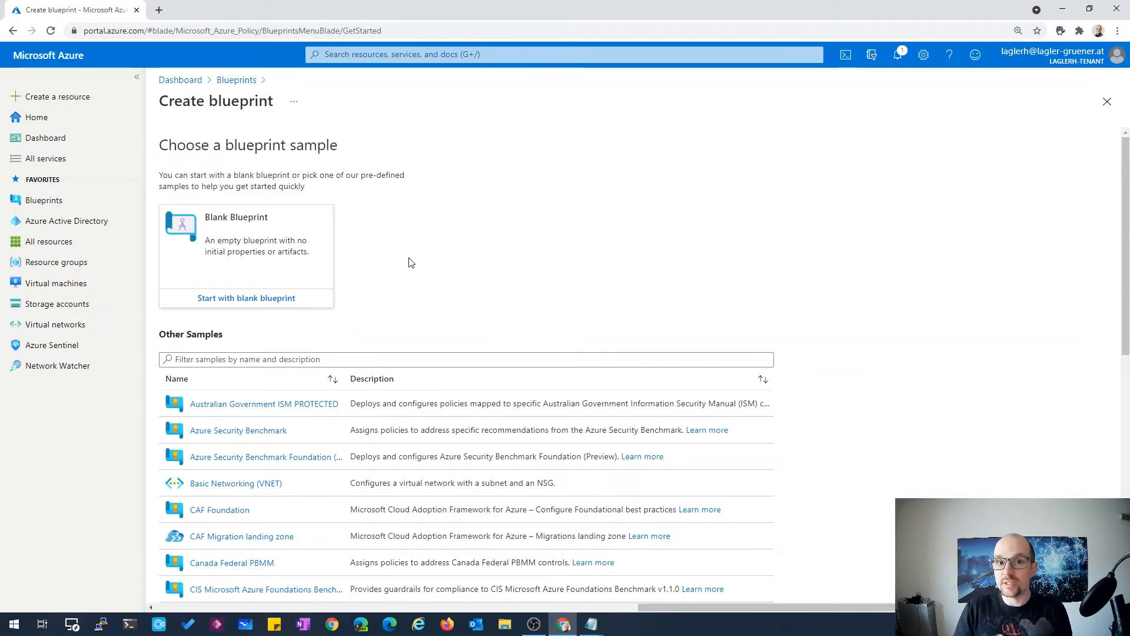
scroll(411, 262, "down", 3)
scroll(410, 259, "down", 1)
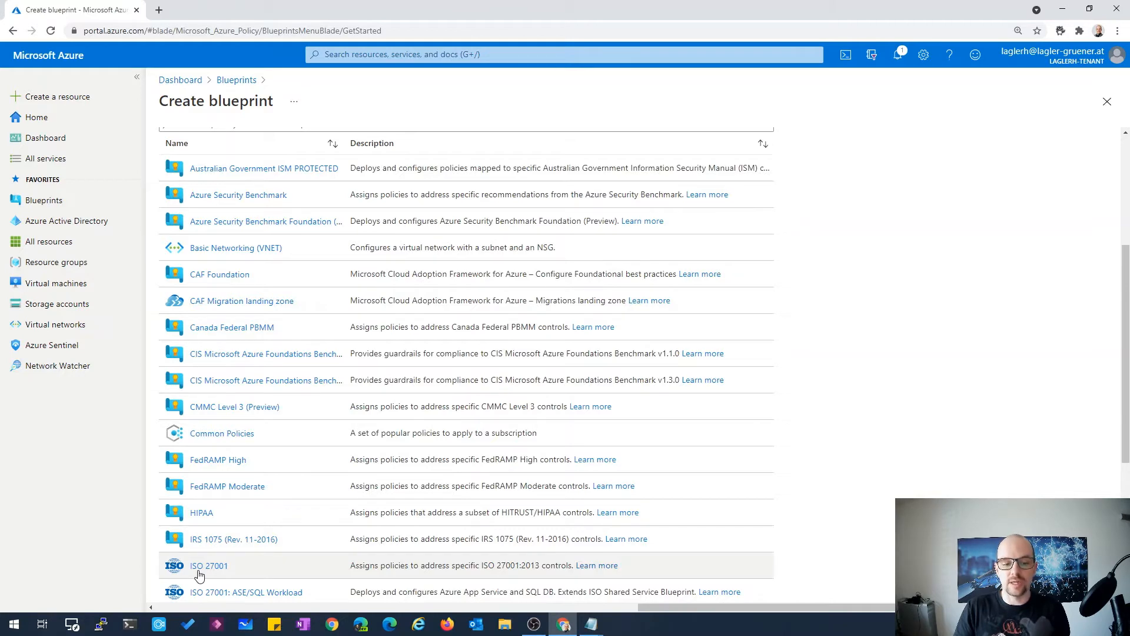
scroll(199, 574, "down", 4)
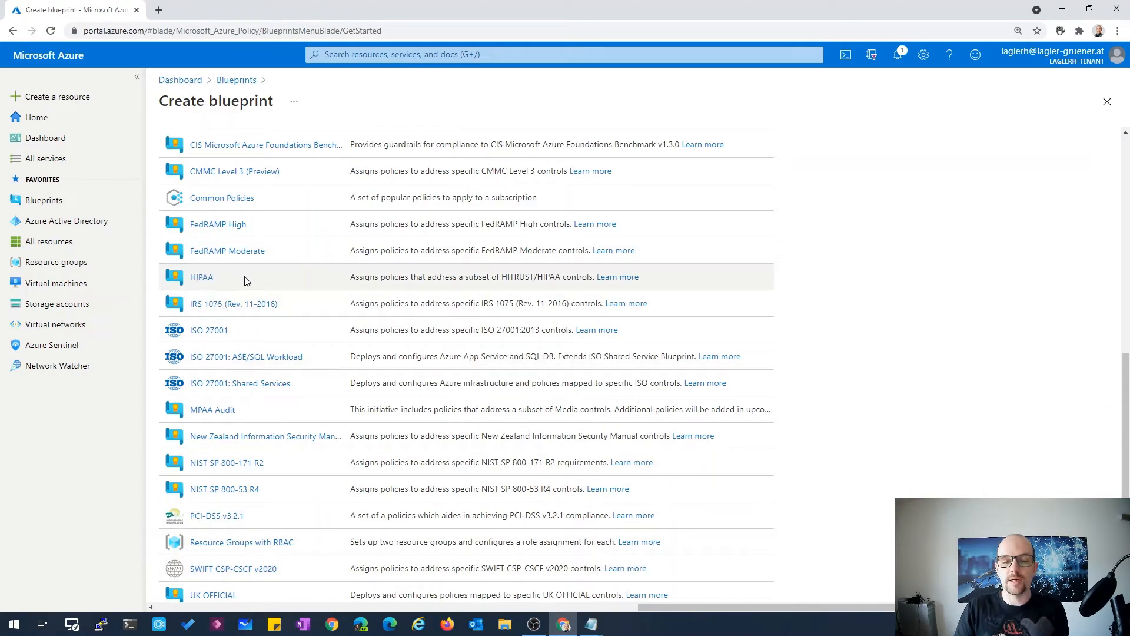
scroll(247, 283, "up", 5)
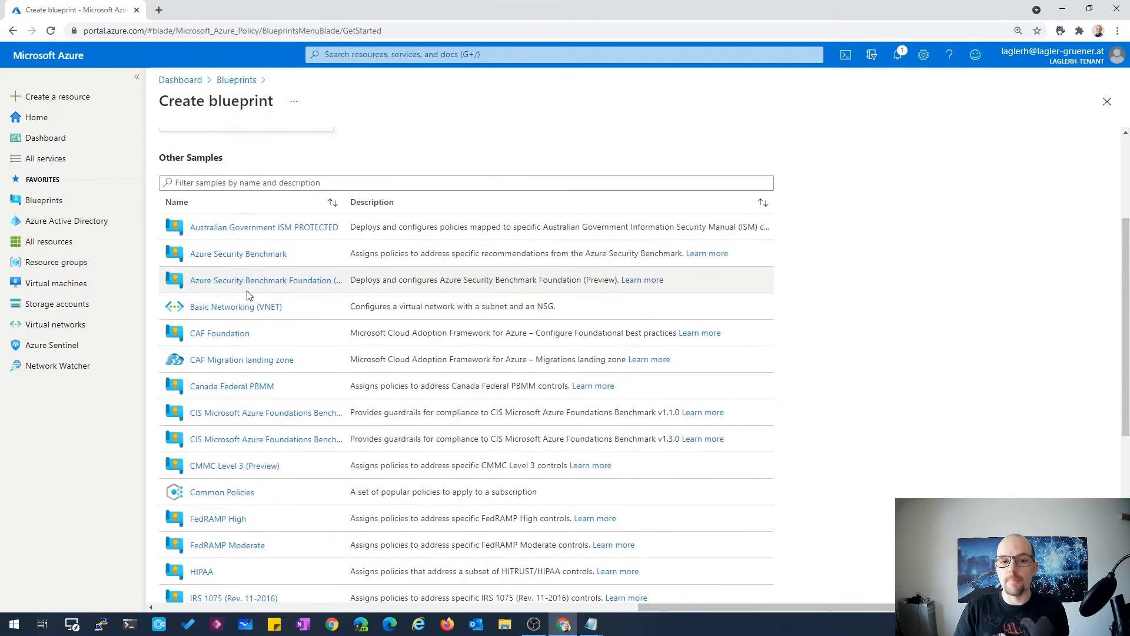
scroll(246, 294, "up", 3)
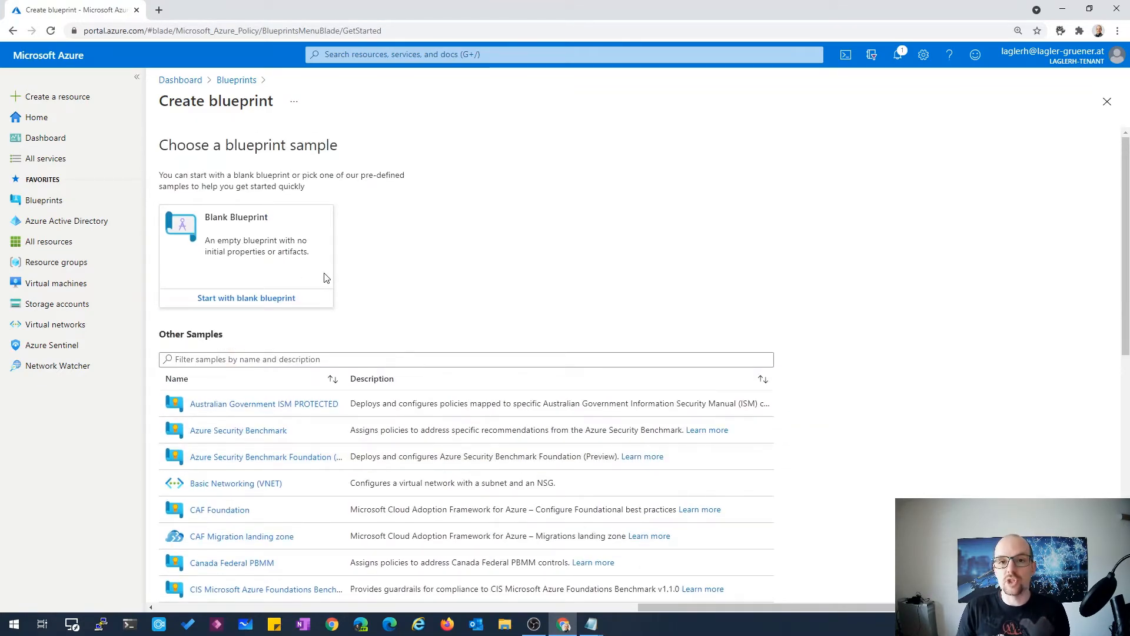
left_click(265, 297)
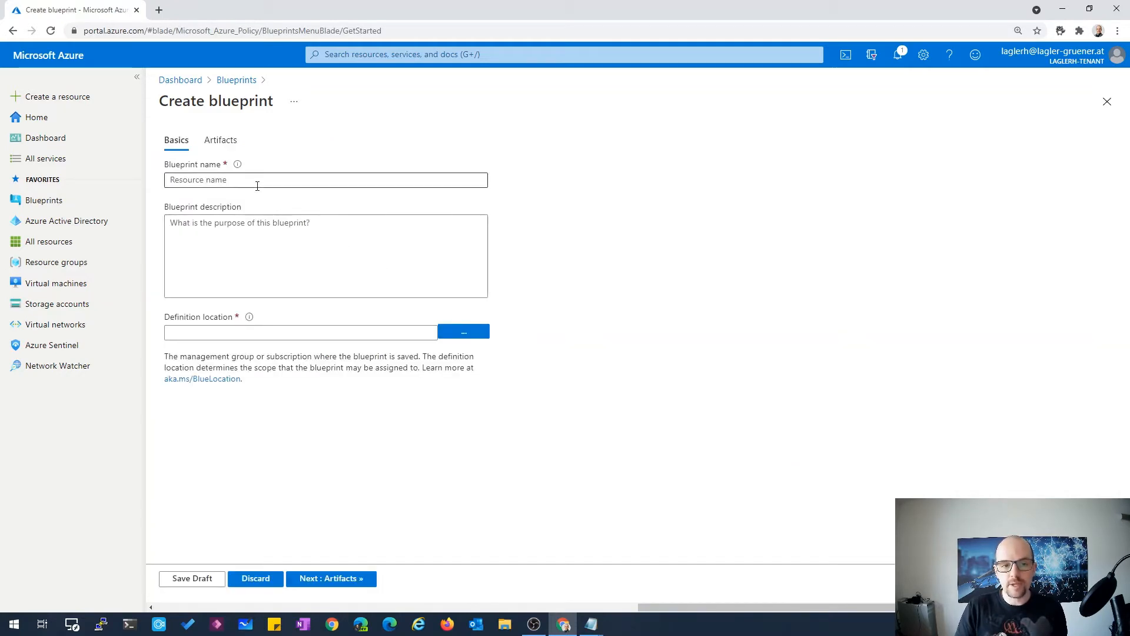
Name the blueprint DemoBlueprint01 and enter "Demo Blueprint" as its description
left_click(264, 176)
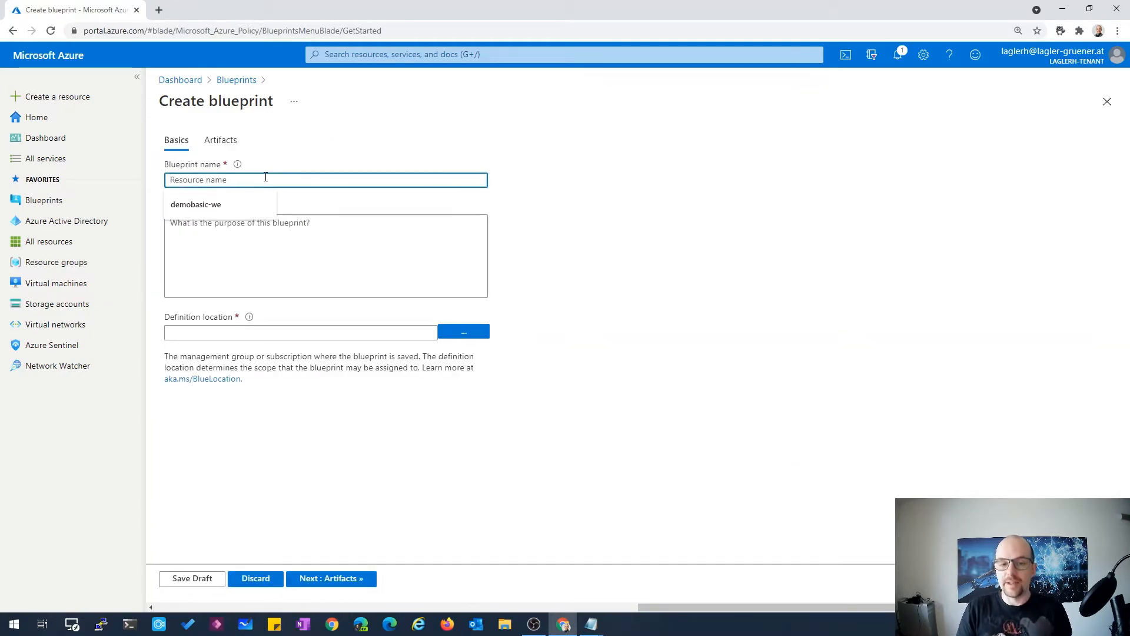
type("Demo")
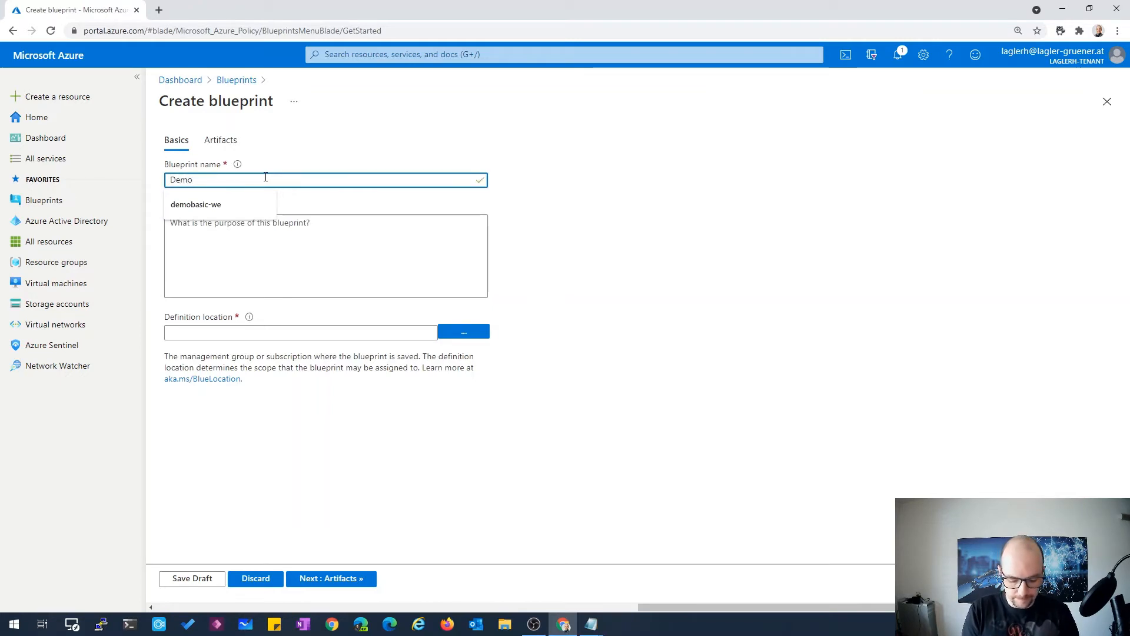
type("Blueprint01")
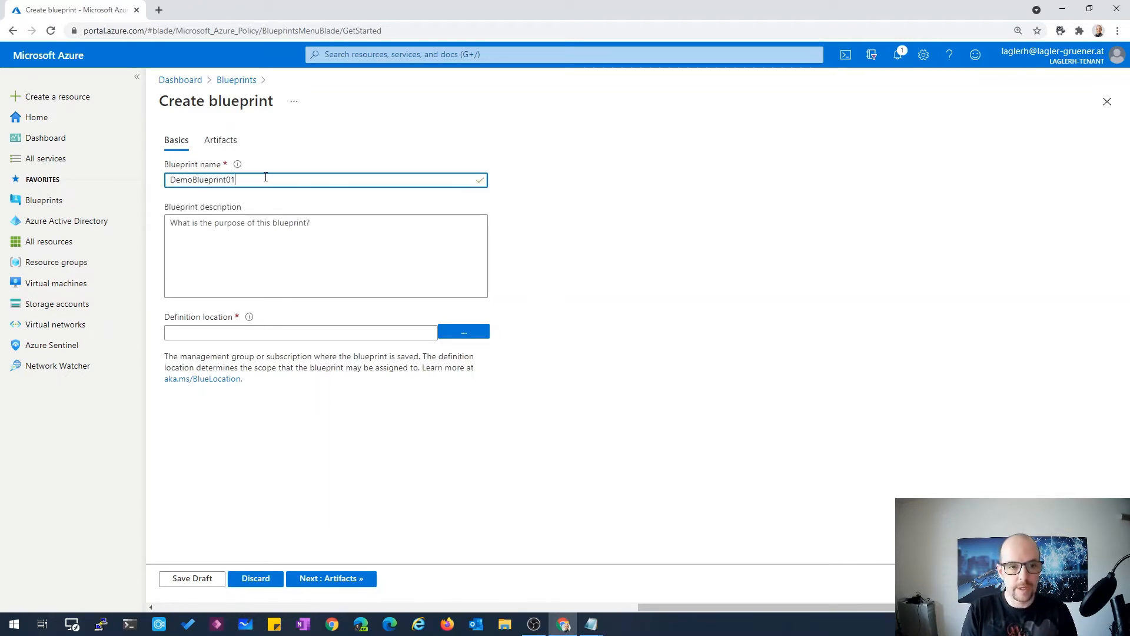
left_click(258, 223)
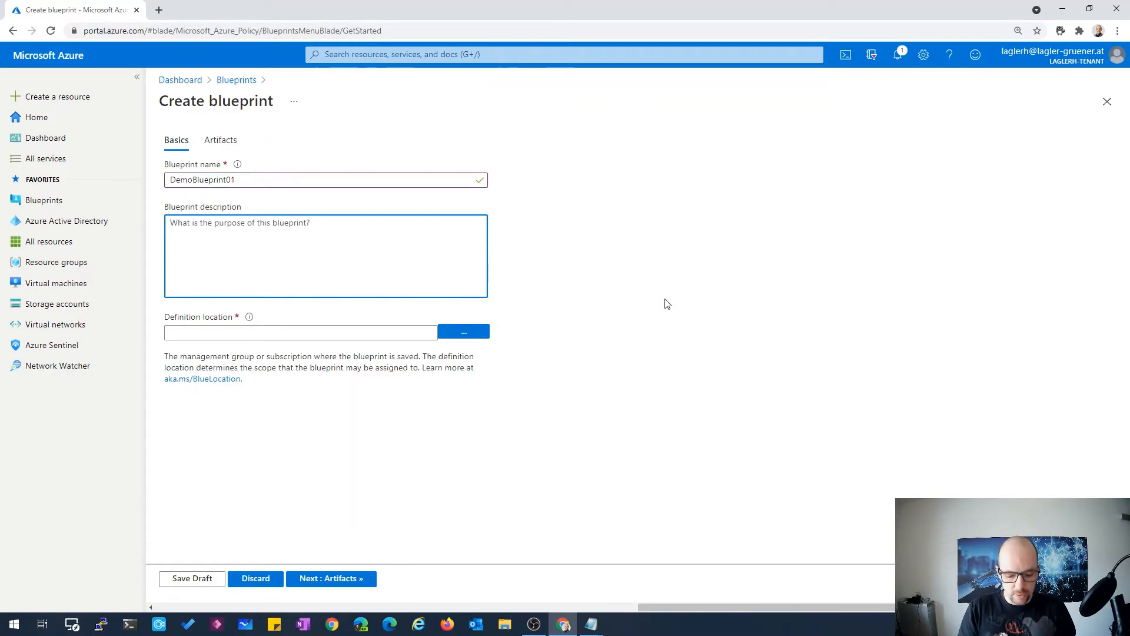
type("Demo ")
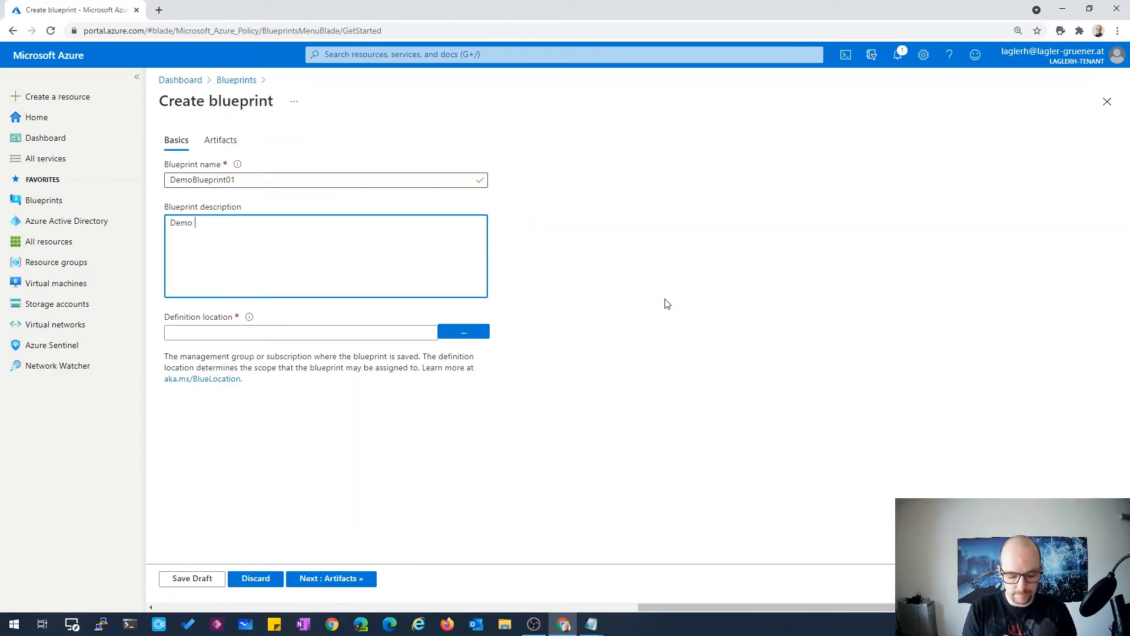
type("Blueprint")
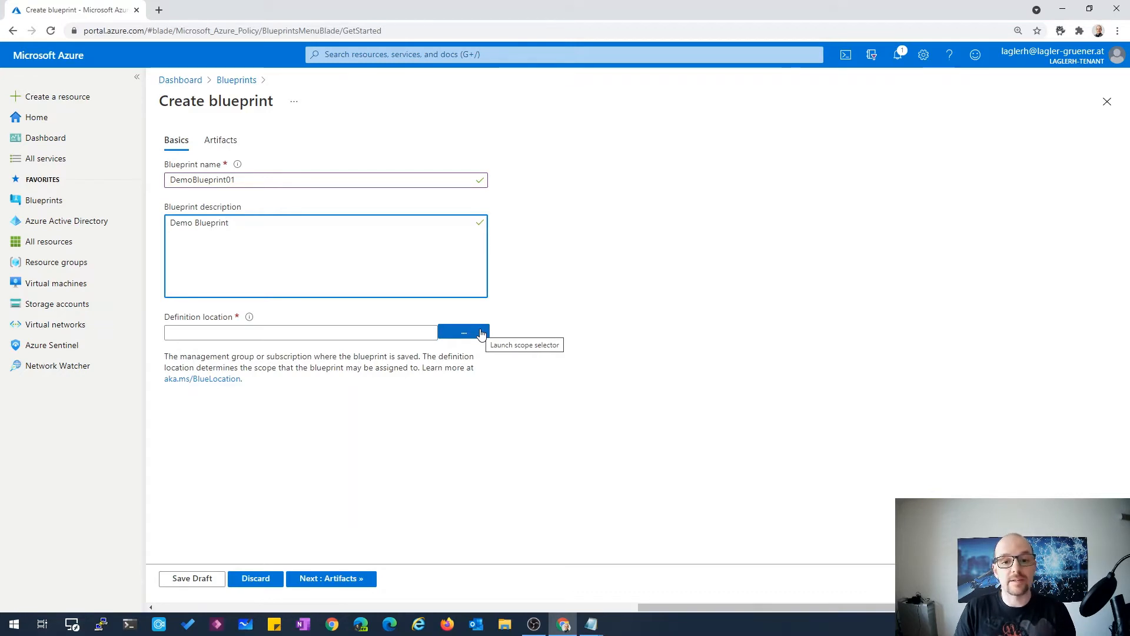
Set the blueprint's definition location to the management group directly beneath Tenant Root Group, without choosing a subscription
left_click(481, 334)
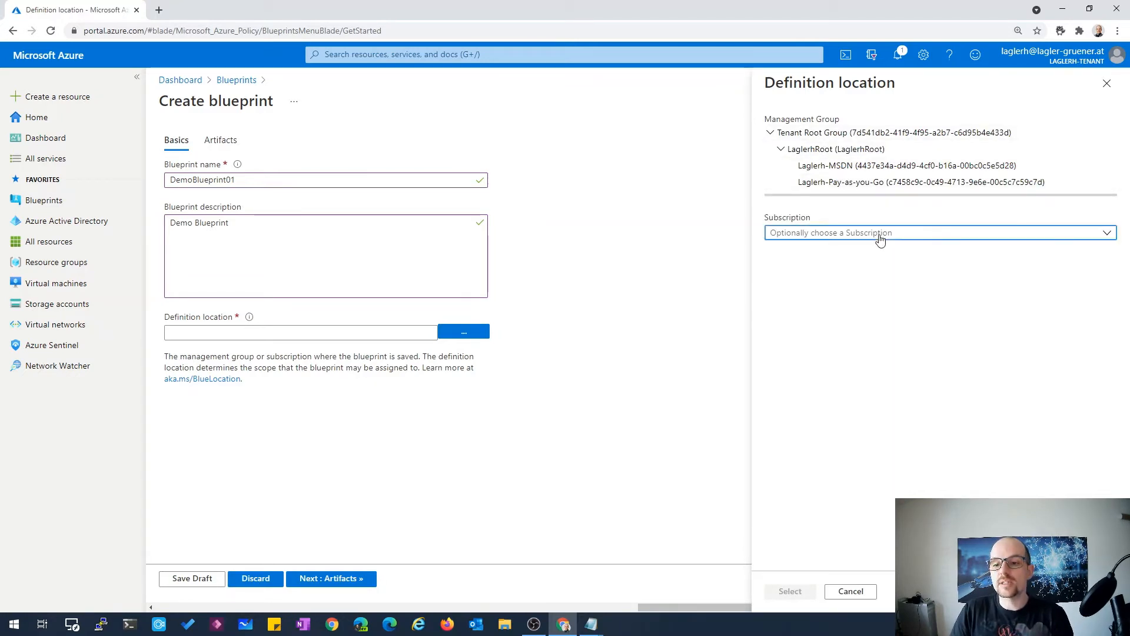
left_click(848, 233)
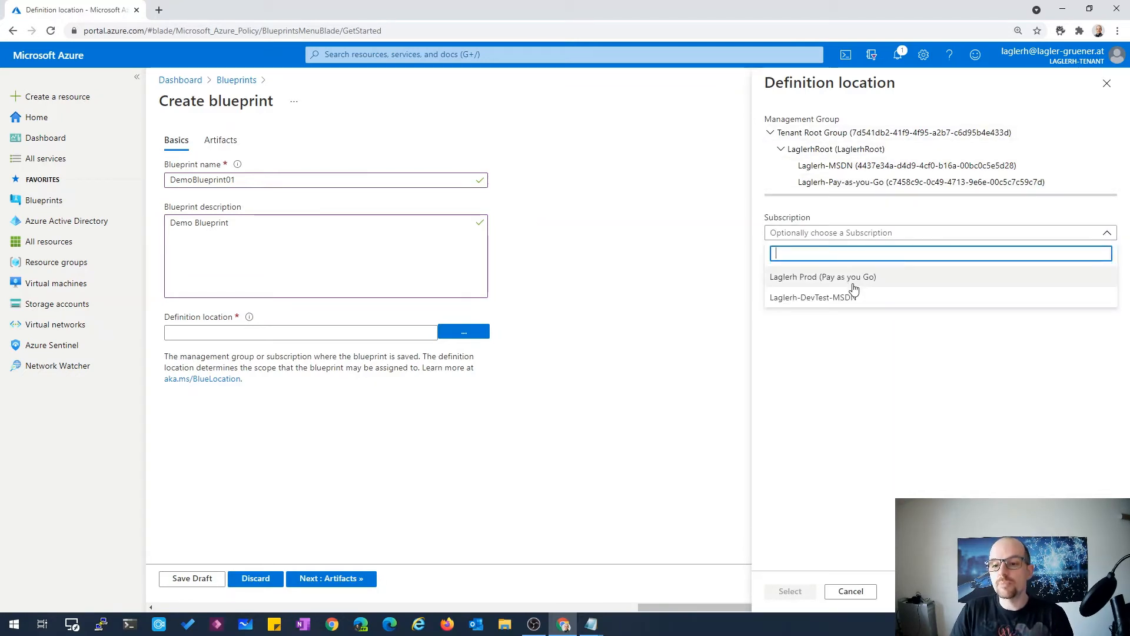
left_click(836, 154)
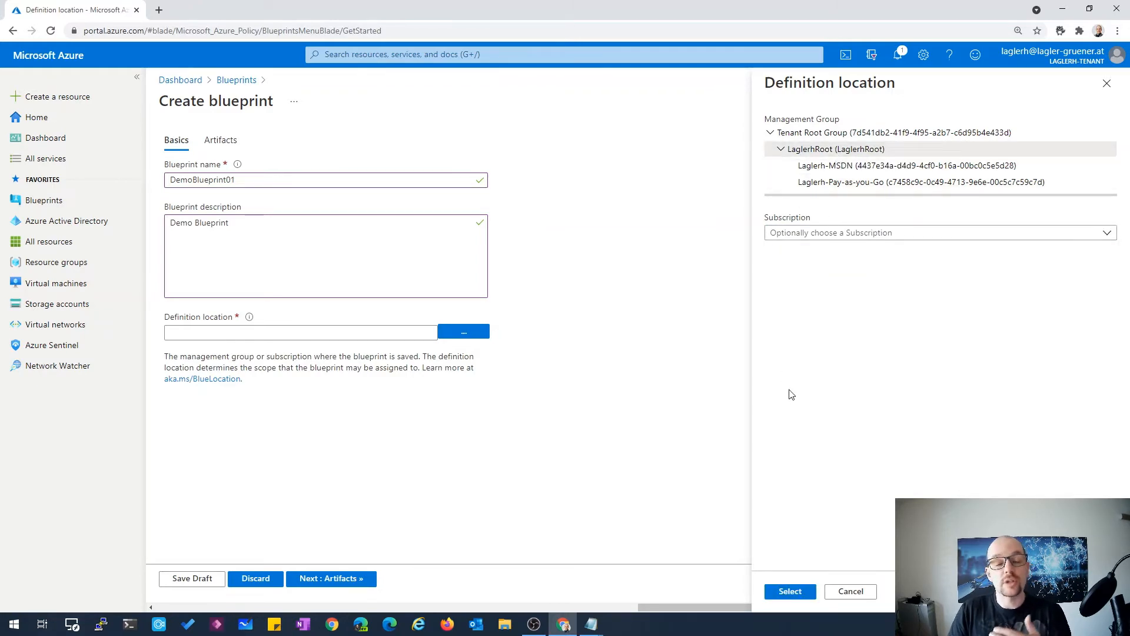
left_click(790, 591)
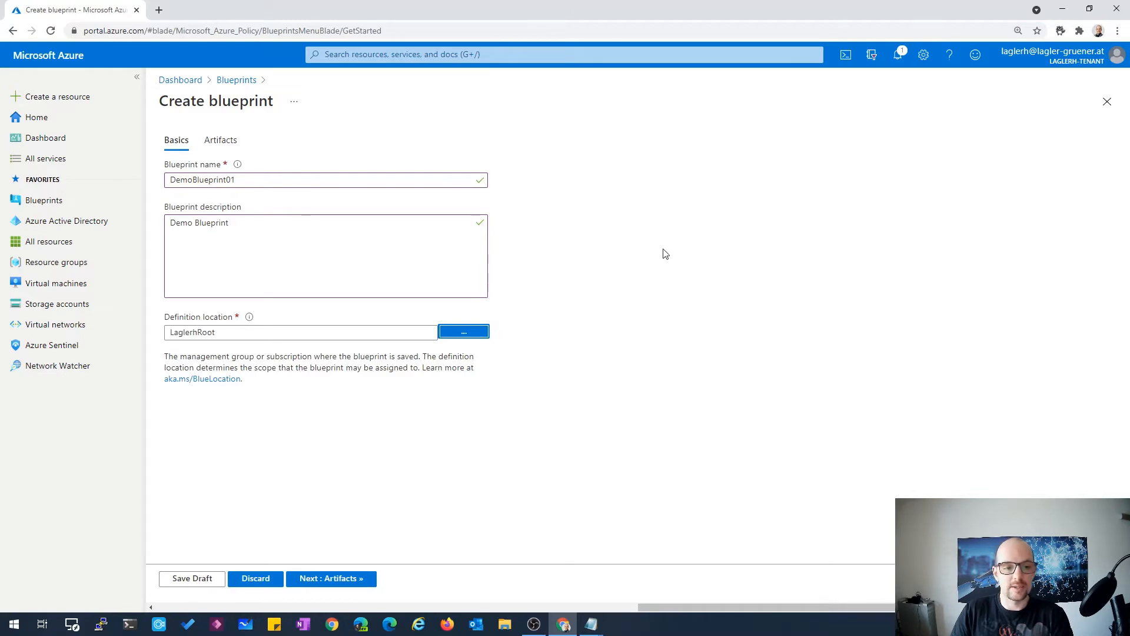
Start a Resource group artifact under the subscription with the display name TestBP-RG01
left_click(341, 580)
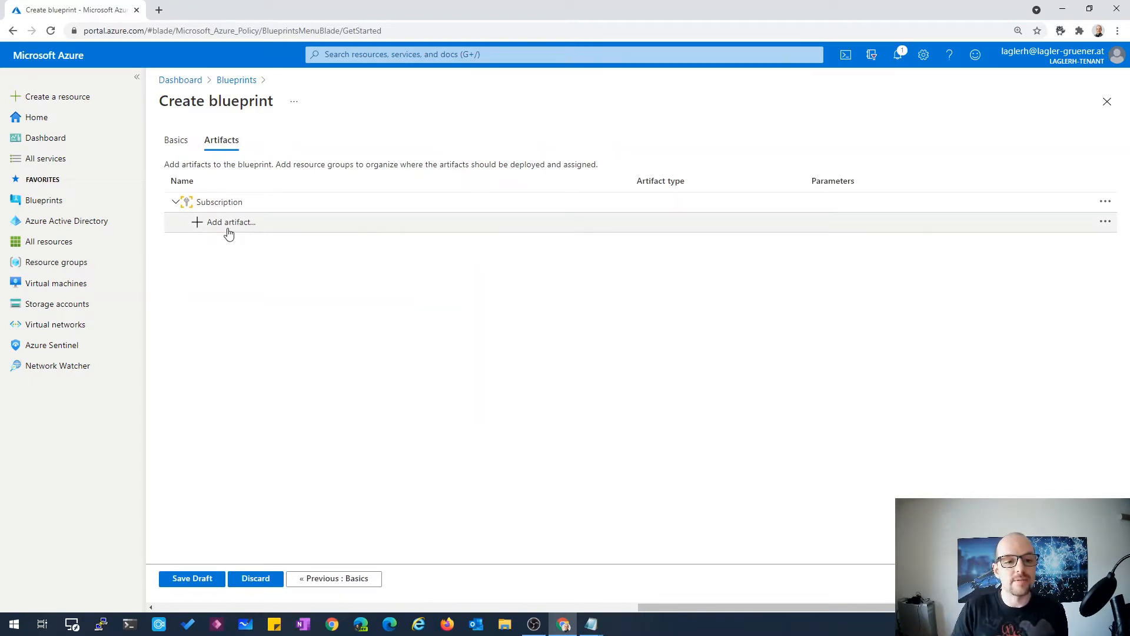
left_click(209, 229)
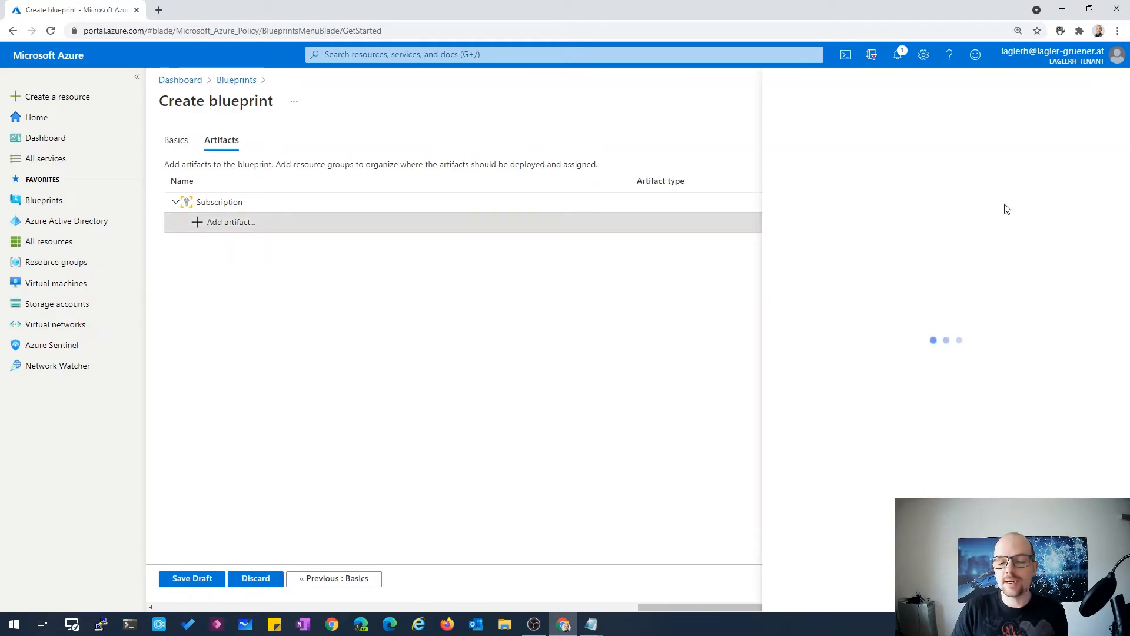
left_click(965, 138)
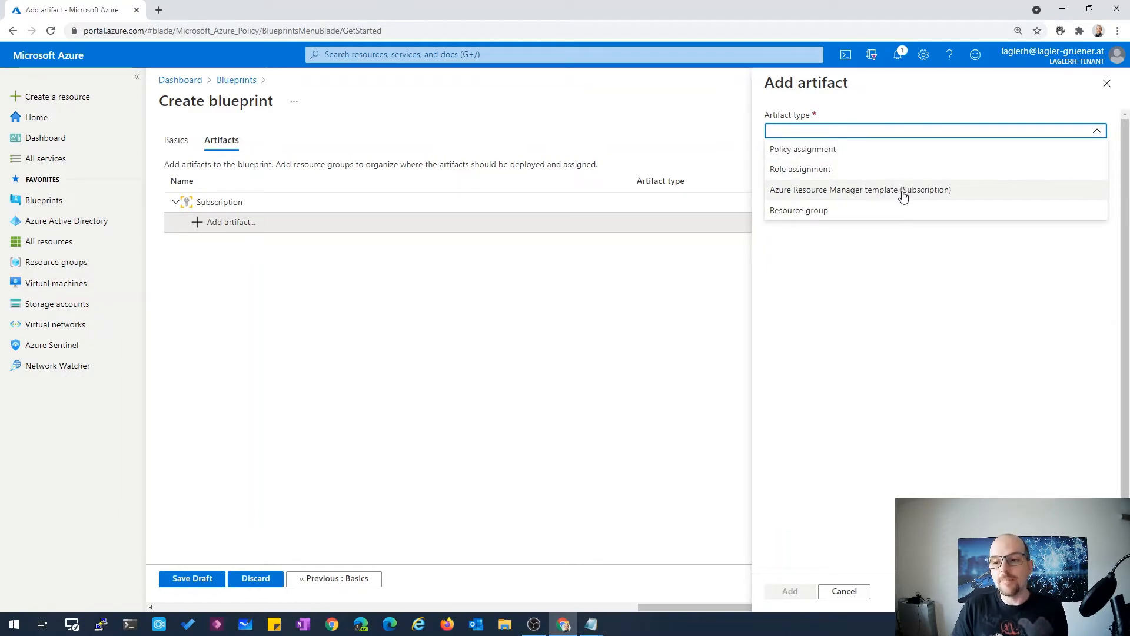
left_click(849, 223)
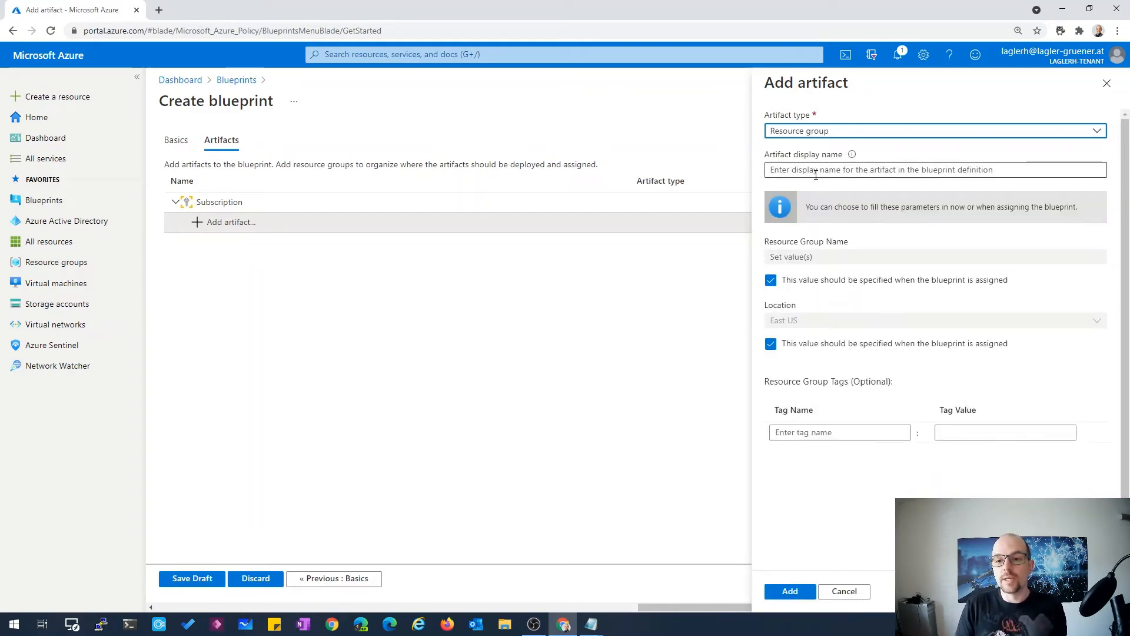
left_click(815, 171)
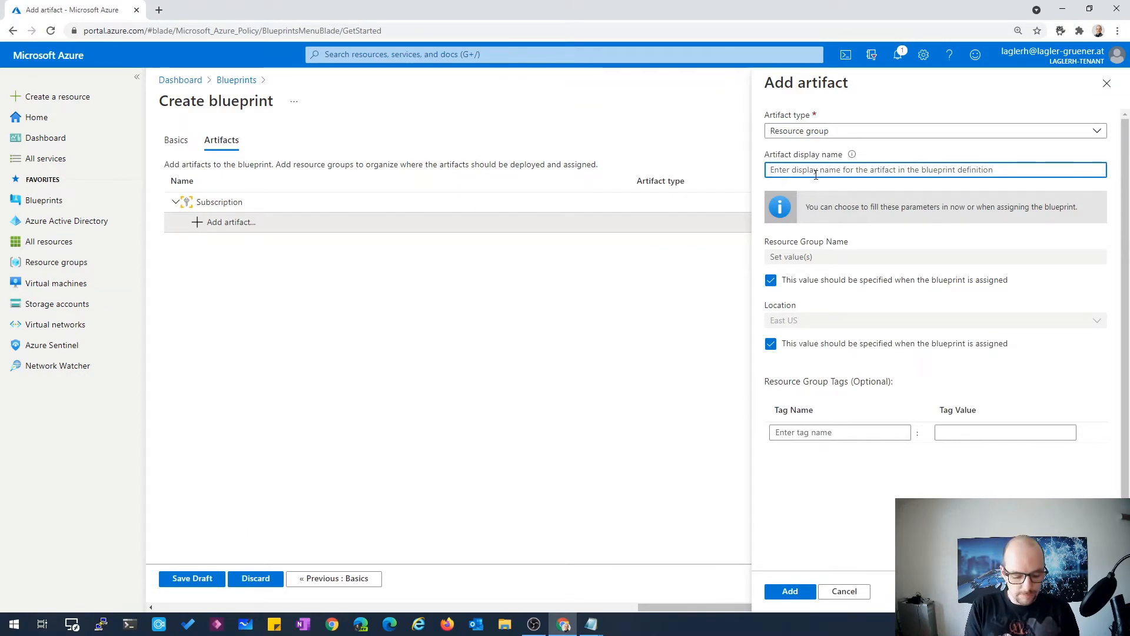
type("Test")
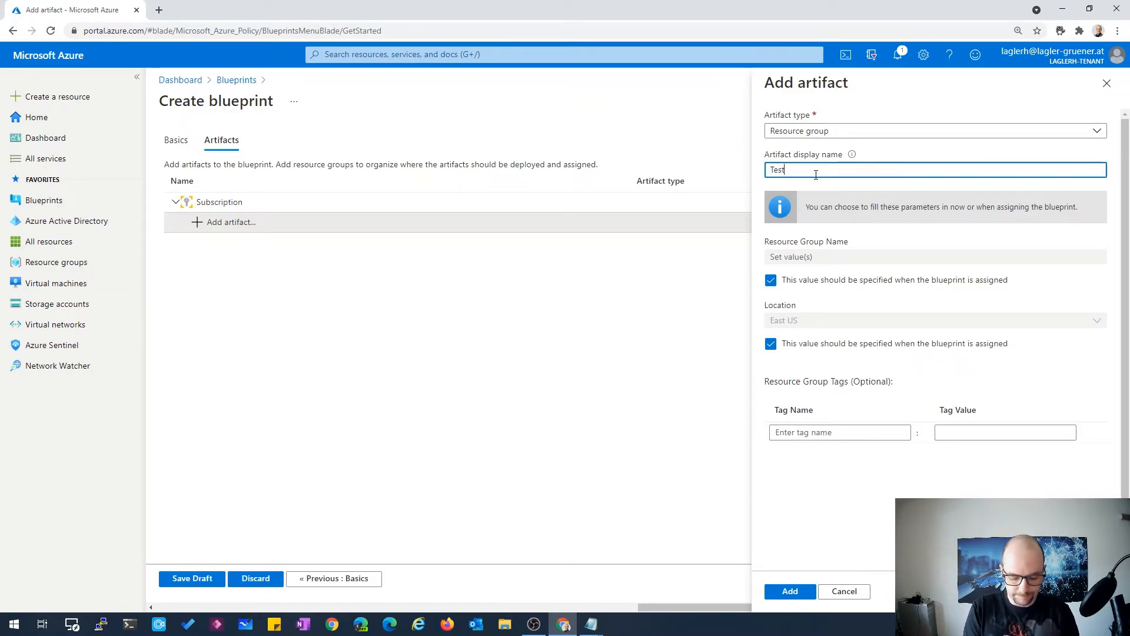
type("BP-RG01")
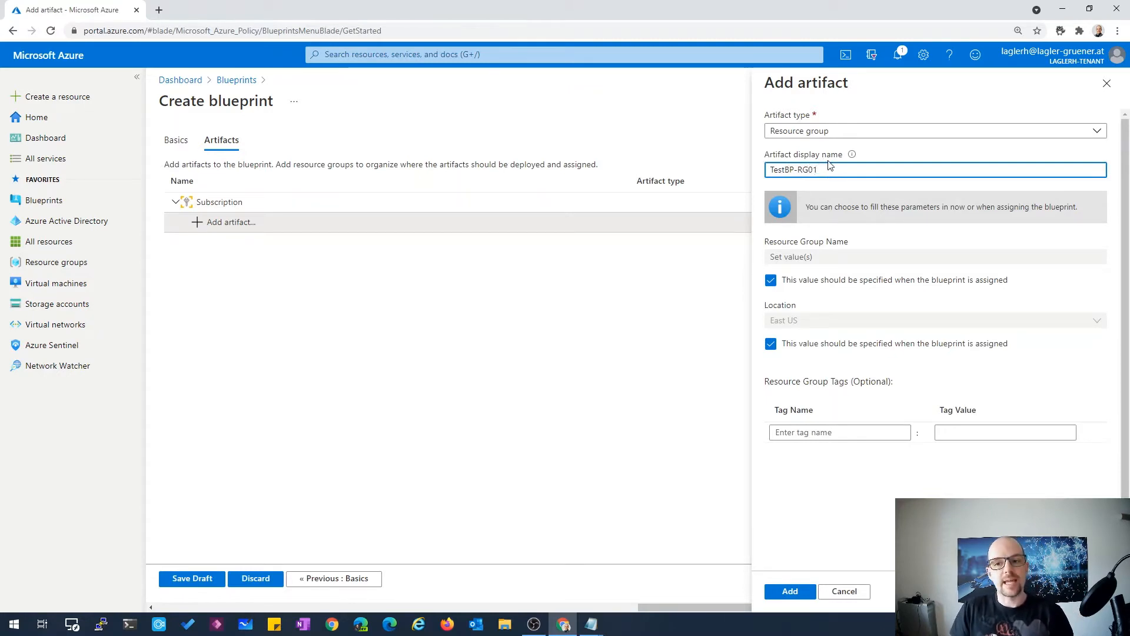
Fix the resource group name in the blueprint instead of at assignment, copying the artifact display name TestBP-RG01 into it
key("ctrl+a")
key("ctrl+c")
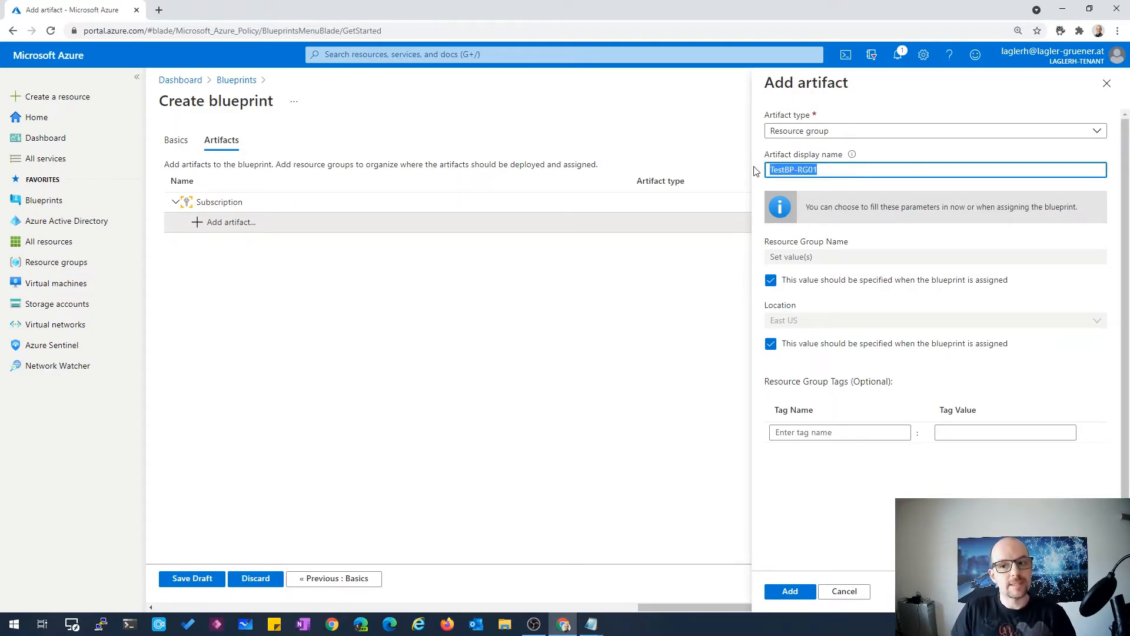
left_click(771, 281)
left_click(812, 260)
key("ctrl+v")
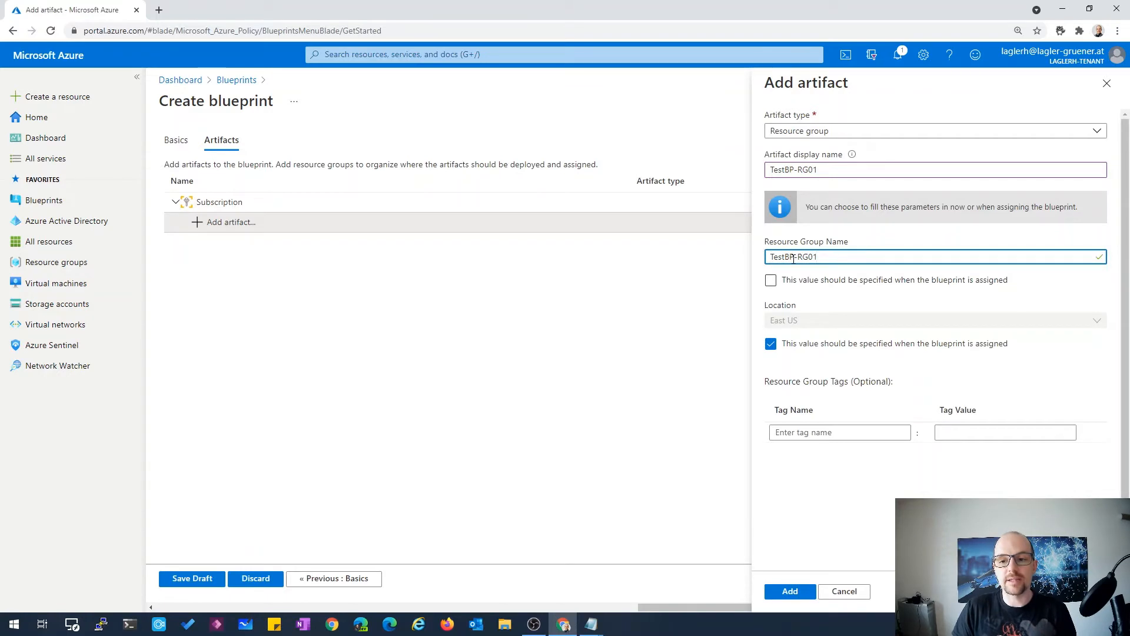
Fix the resource group's location in the blueprint instead of at assignment and set it to West Europe
left_click(771, 344)
left_click(814, 327)
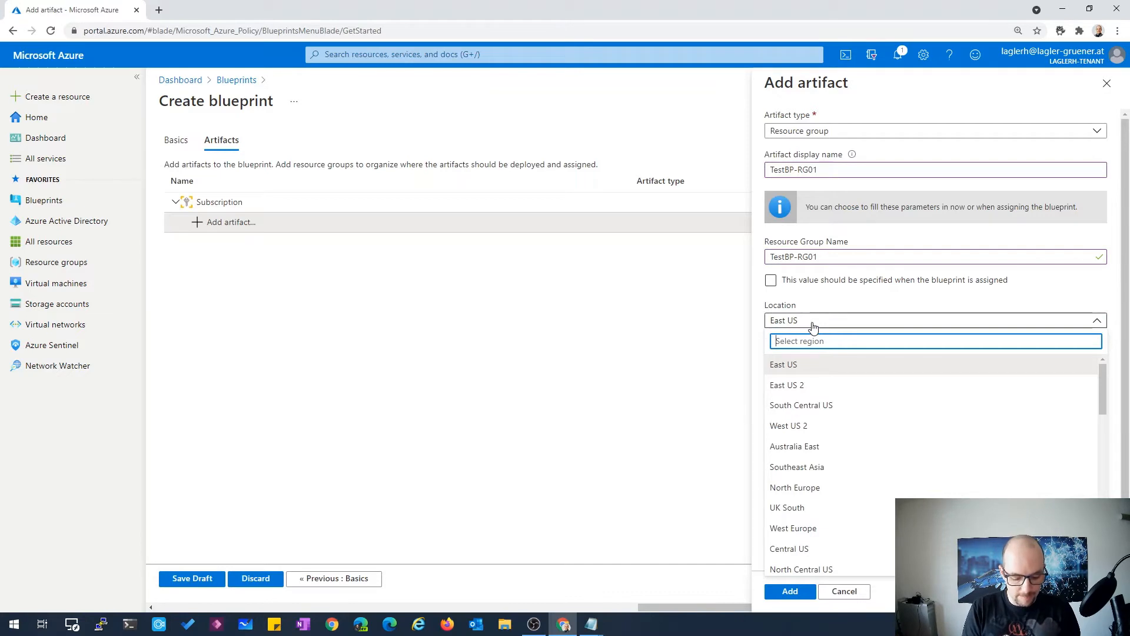
type("west")
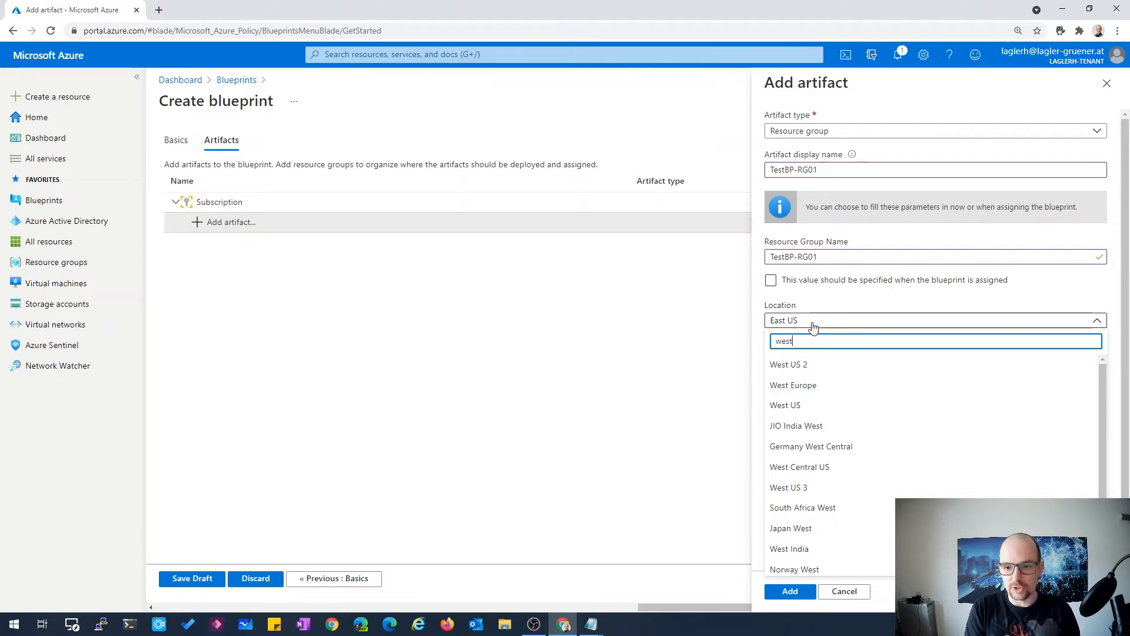
left_click(815, 383)
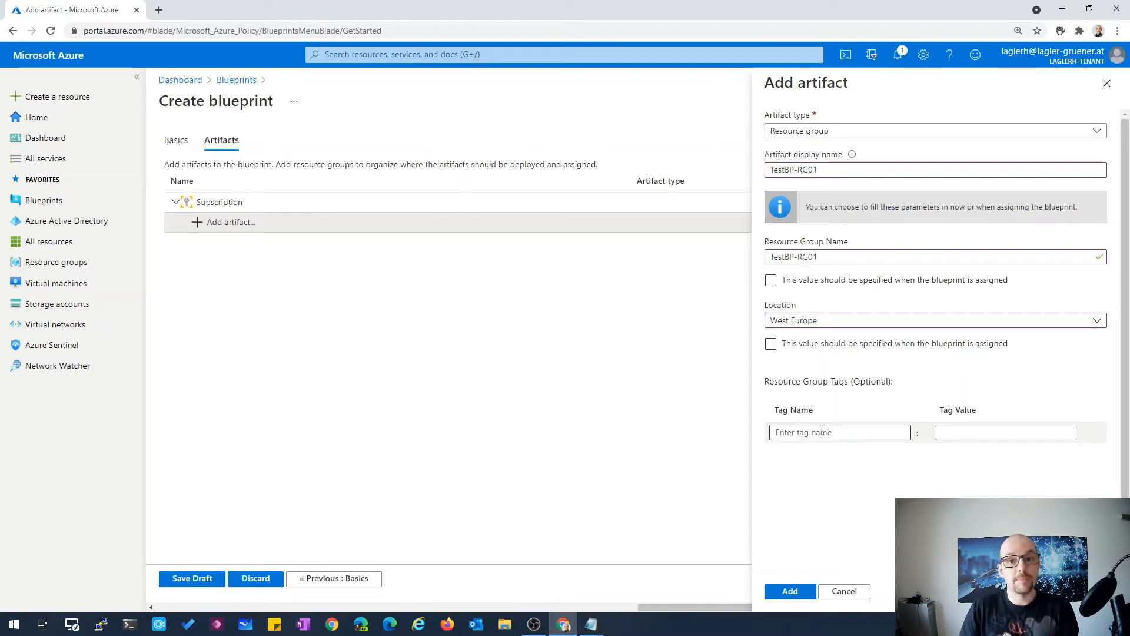
Give the resource group a CostCenter tag with the value 012345 and add the artifact to the blueprint
left_click(823, 431)
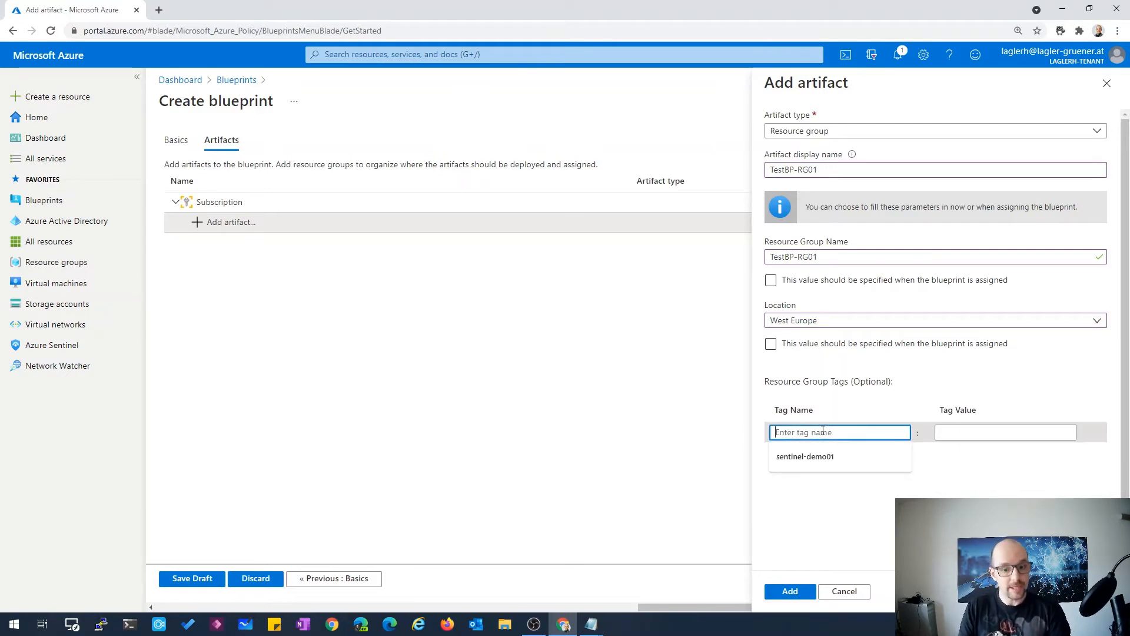
type("C")
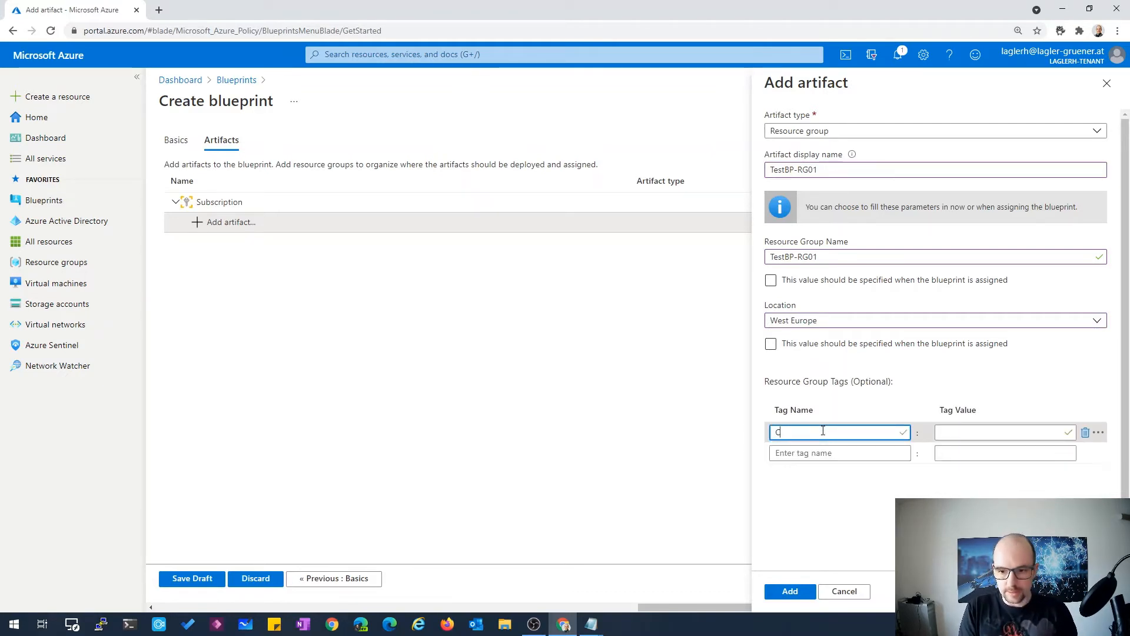
type("iostC")
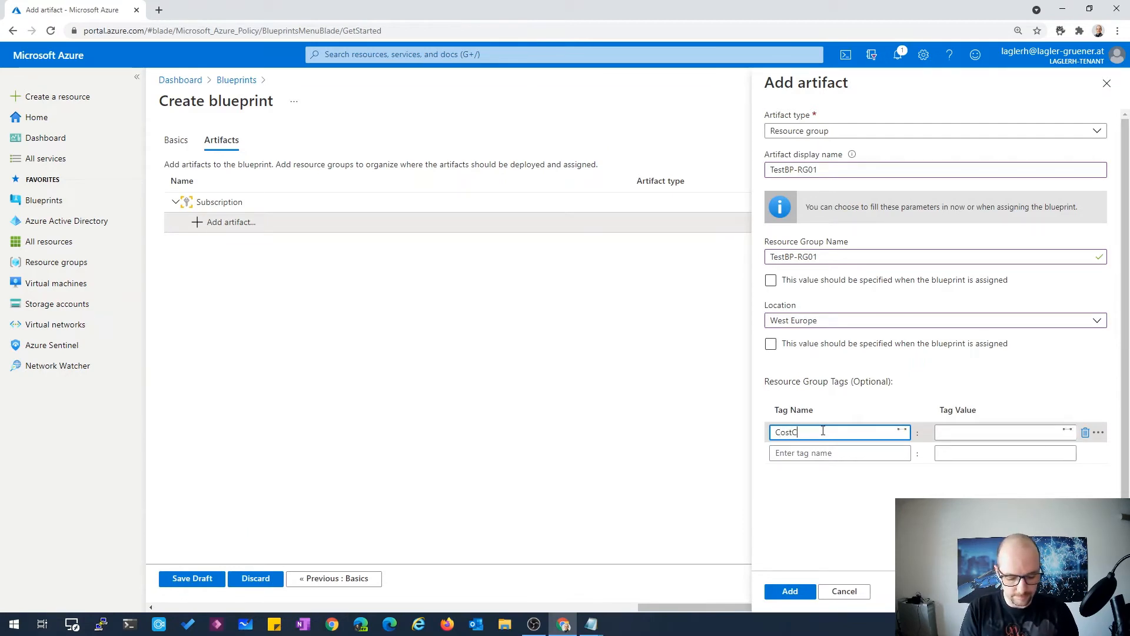
type("enter")
key("Tab")
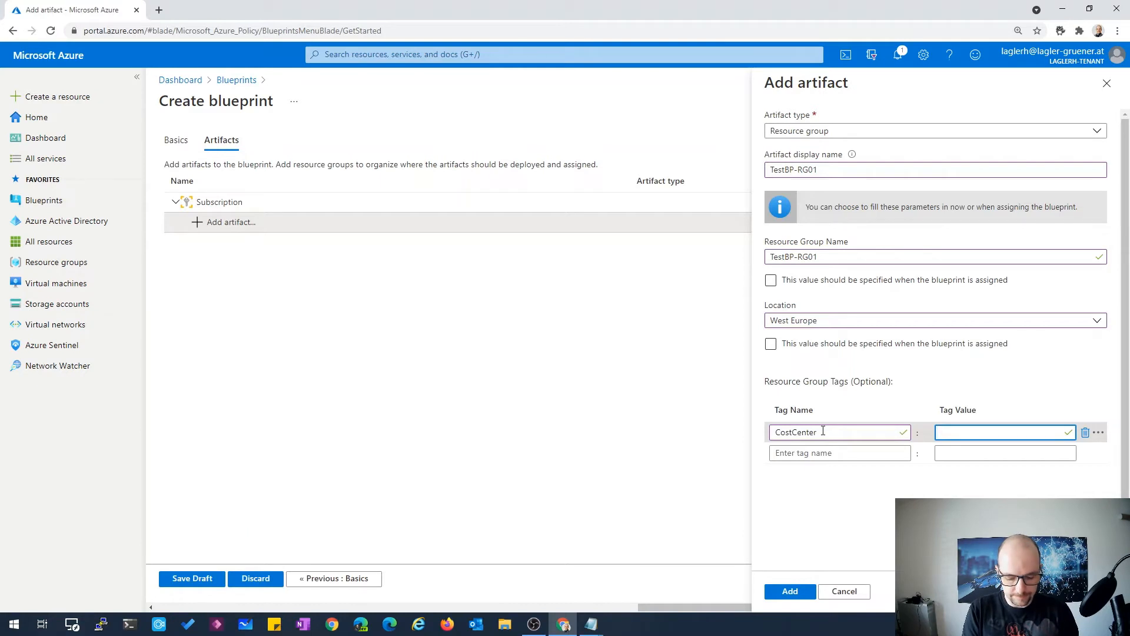
type("012345")
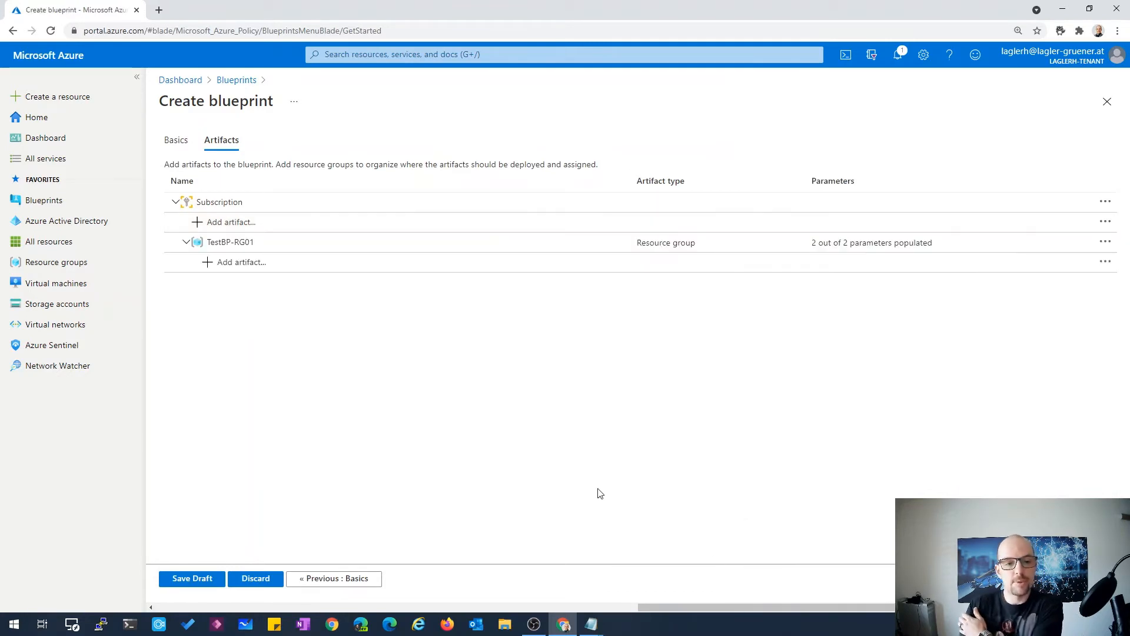
Start another Resource group artifact under the subscription with the display name TestBP-RG02
left_click(228, 222)
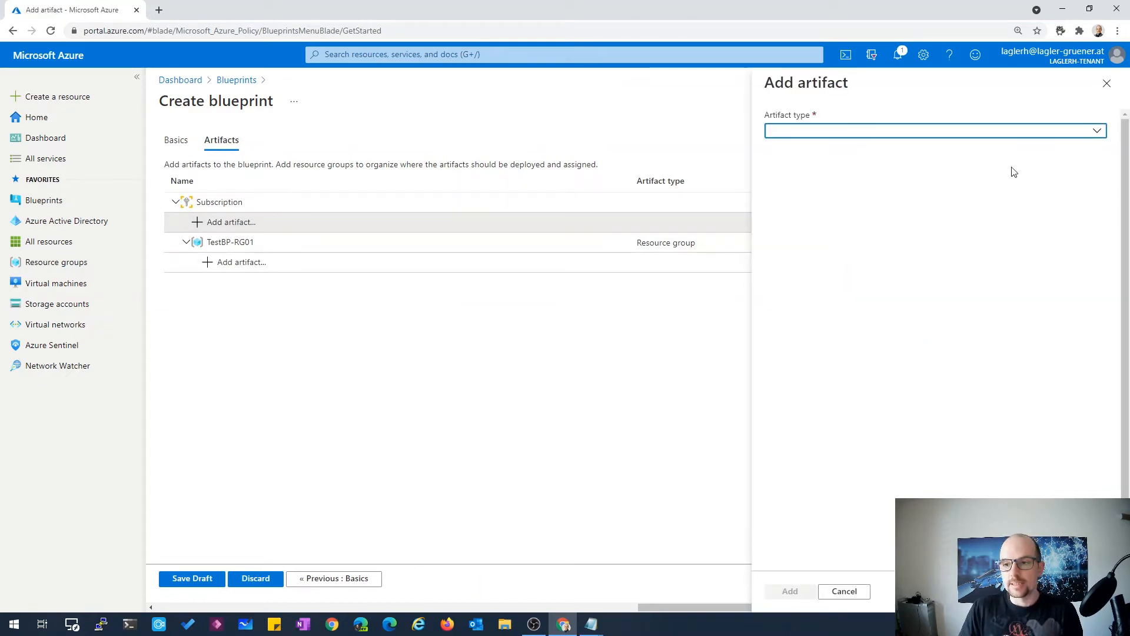
left_click(1034, 132)
left_click(909, 215)
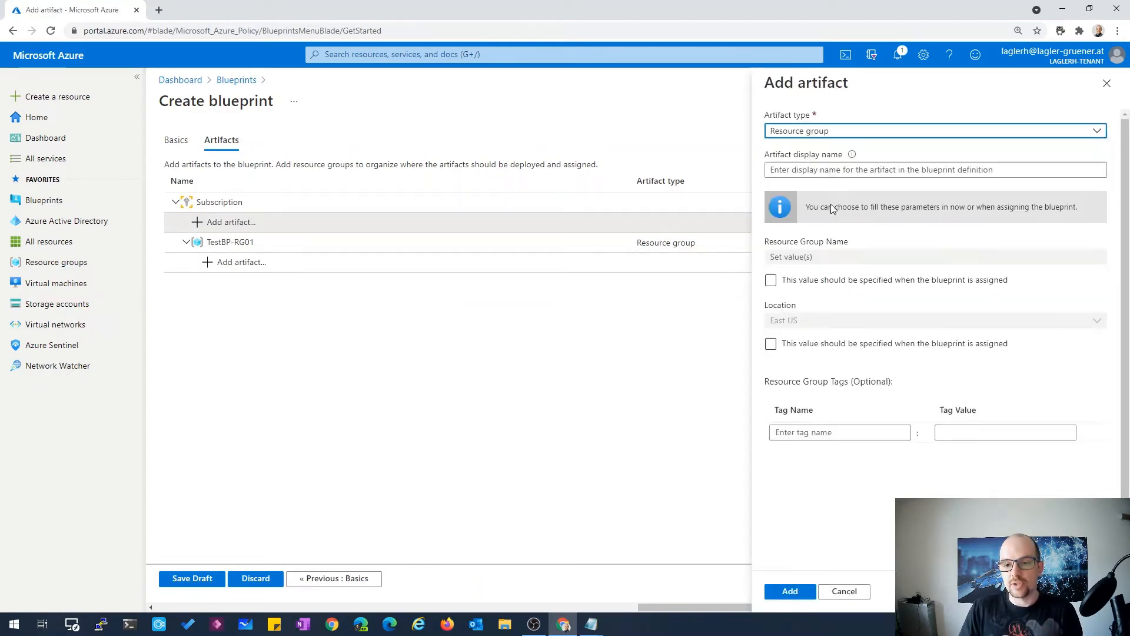
type("TestBP-RG02")
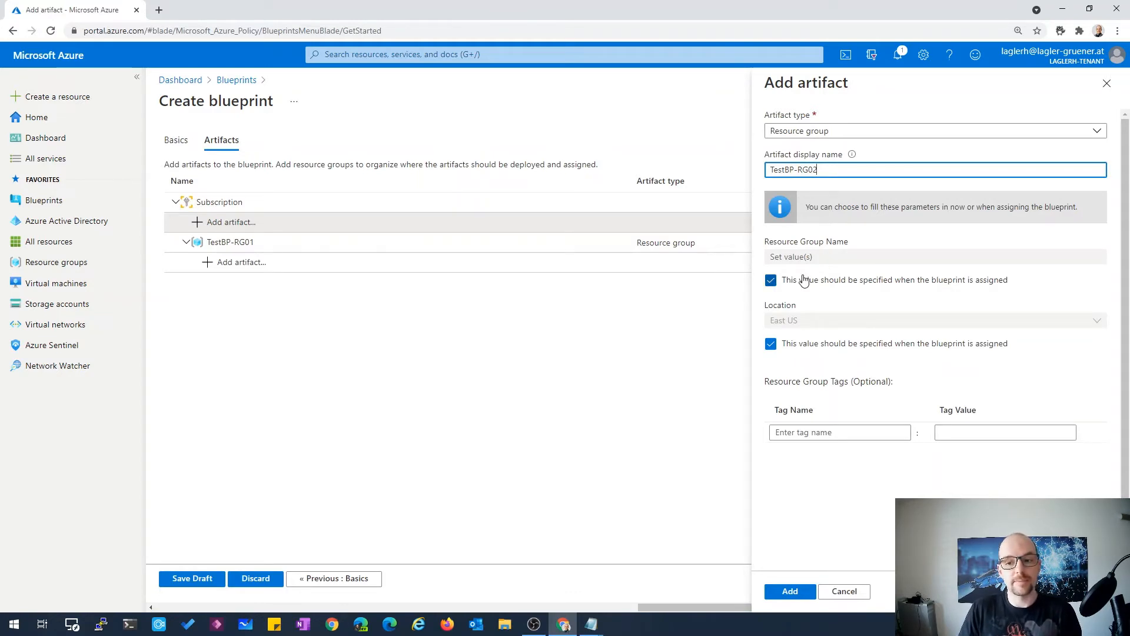
Fix only the location of TestBP-RG02 in the blueprint instead of at assignment and set it to West Europe
left_click(771, 344)
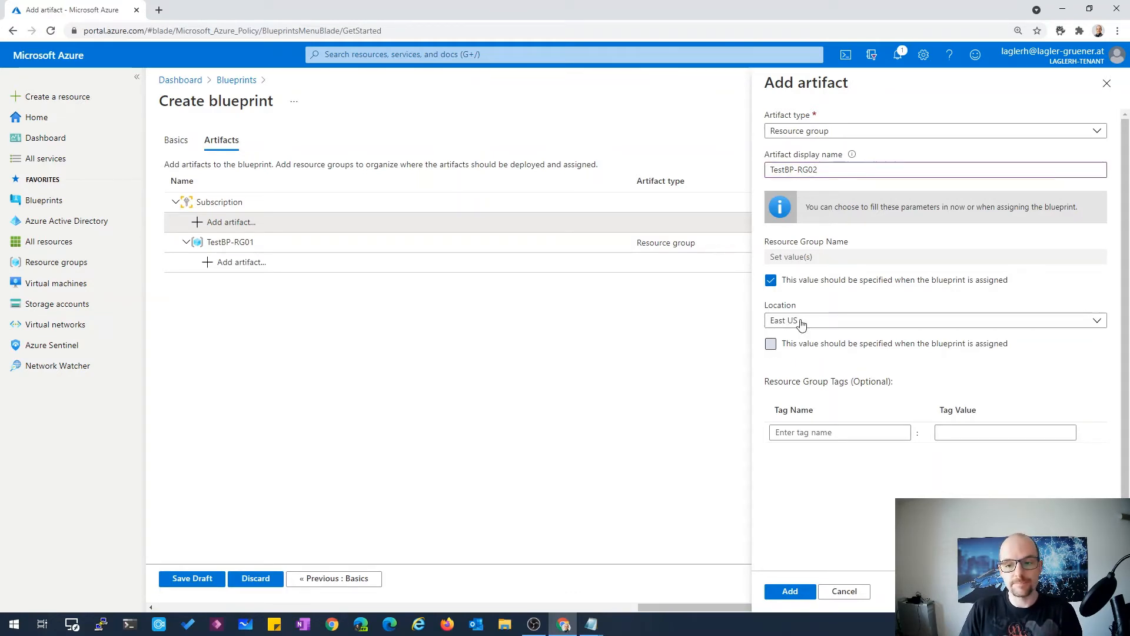
left_click(775, 321)
type("We")
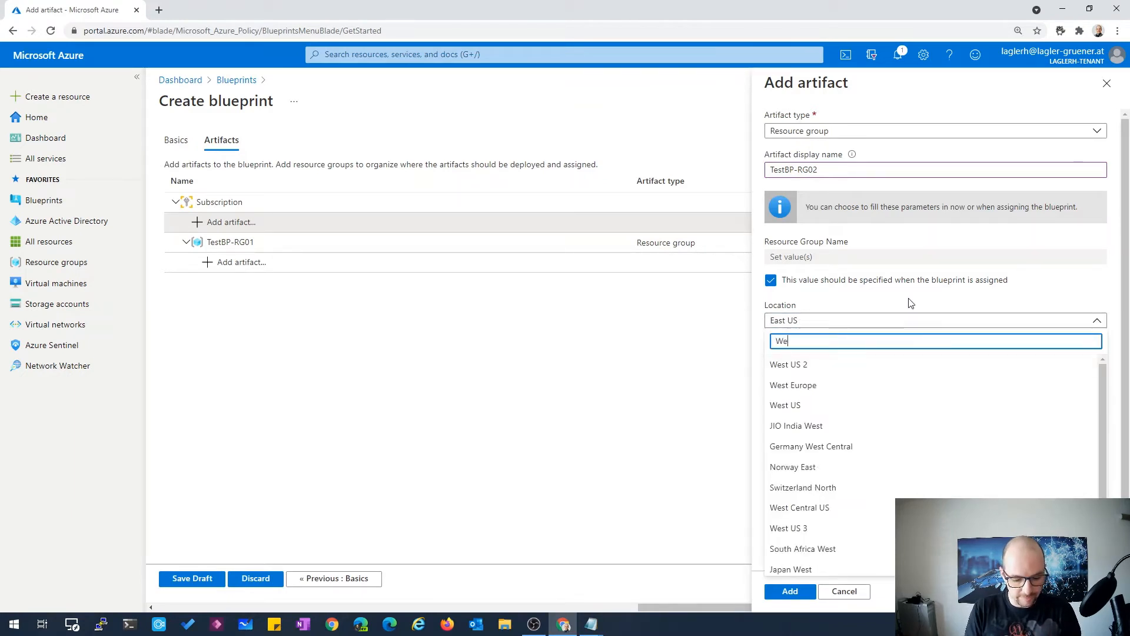
type("st eur")
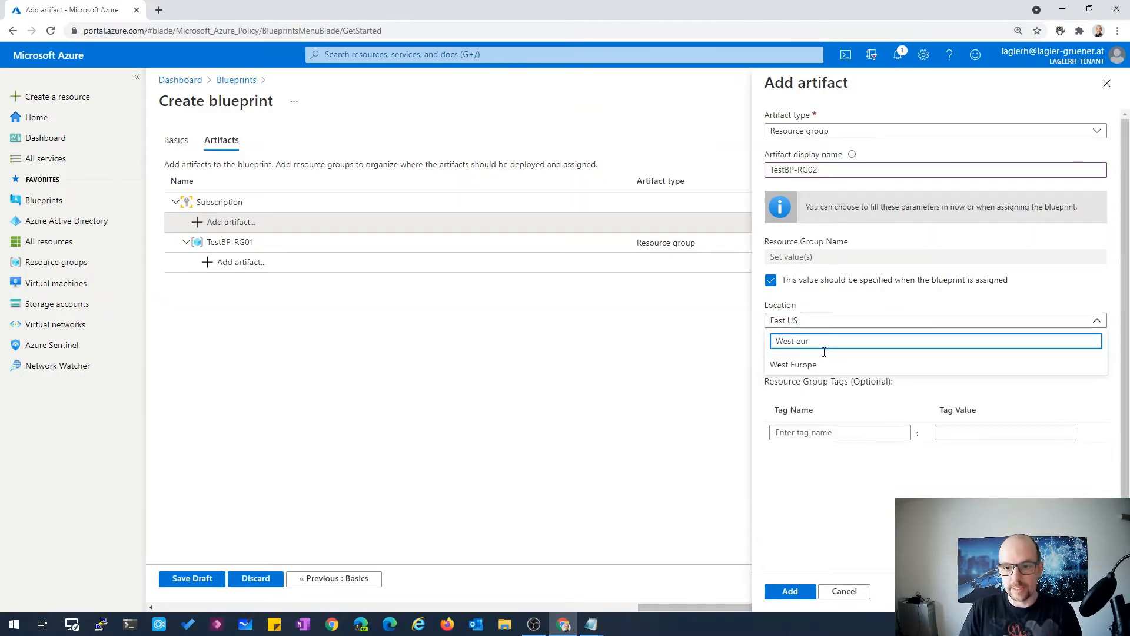
key("Return")
Give TestBP-RG02 a CostCenter tag with the value 54321 and add the artifact to the blueprint
left_click(835, 431)
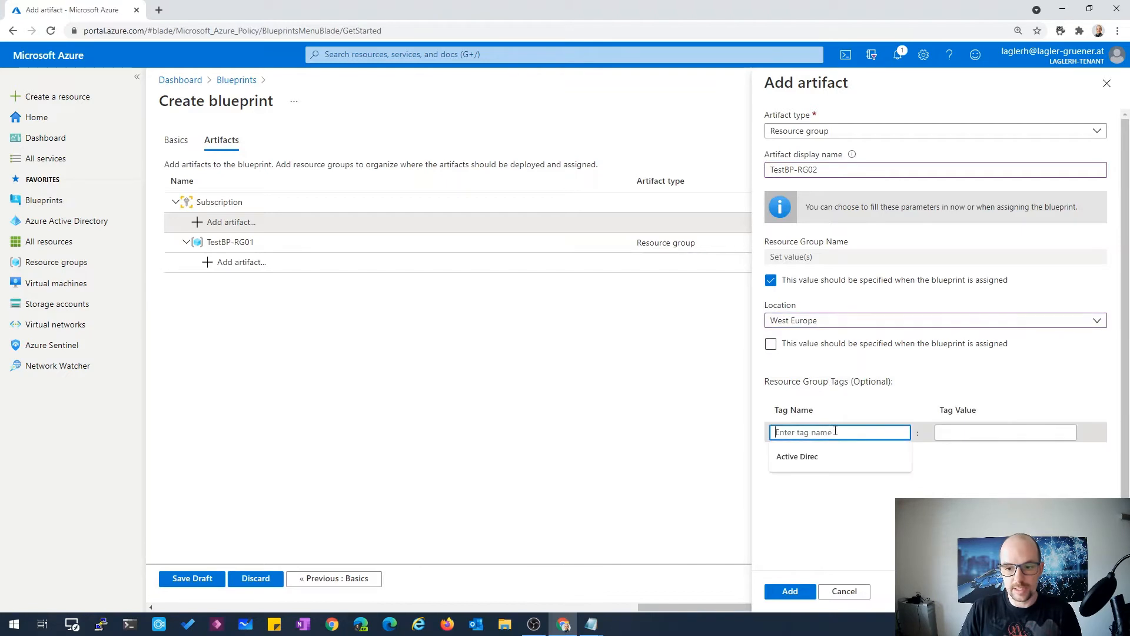
type("CostCenter")
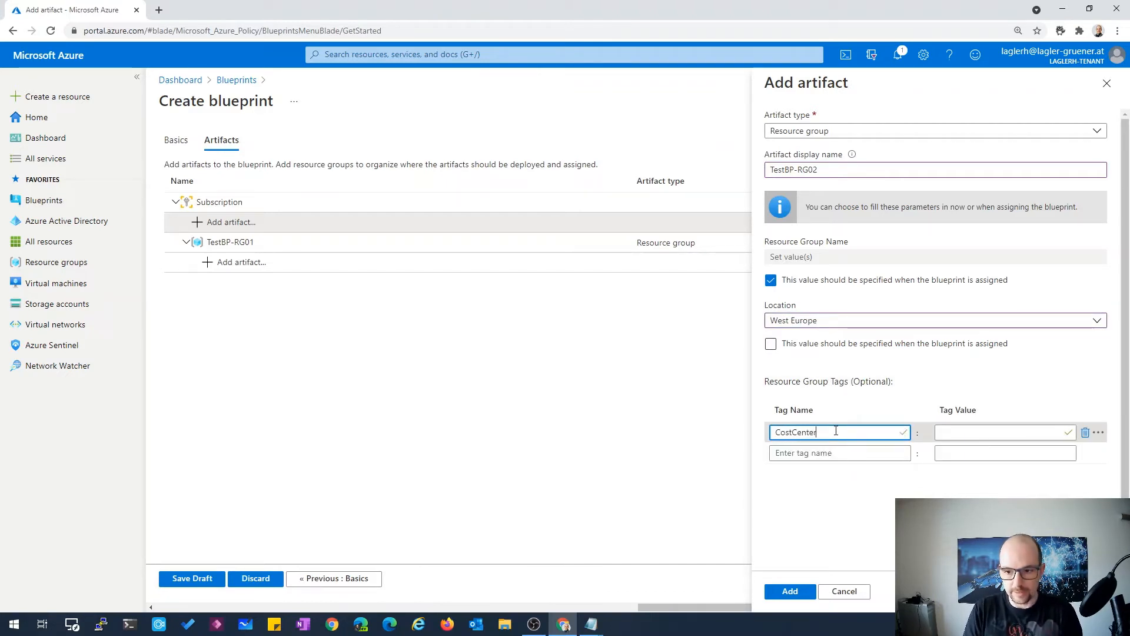
key("Tab")
type("54321")
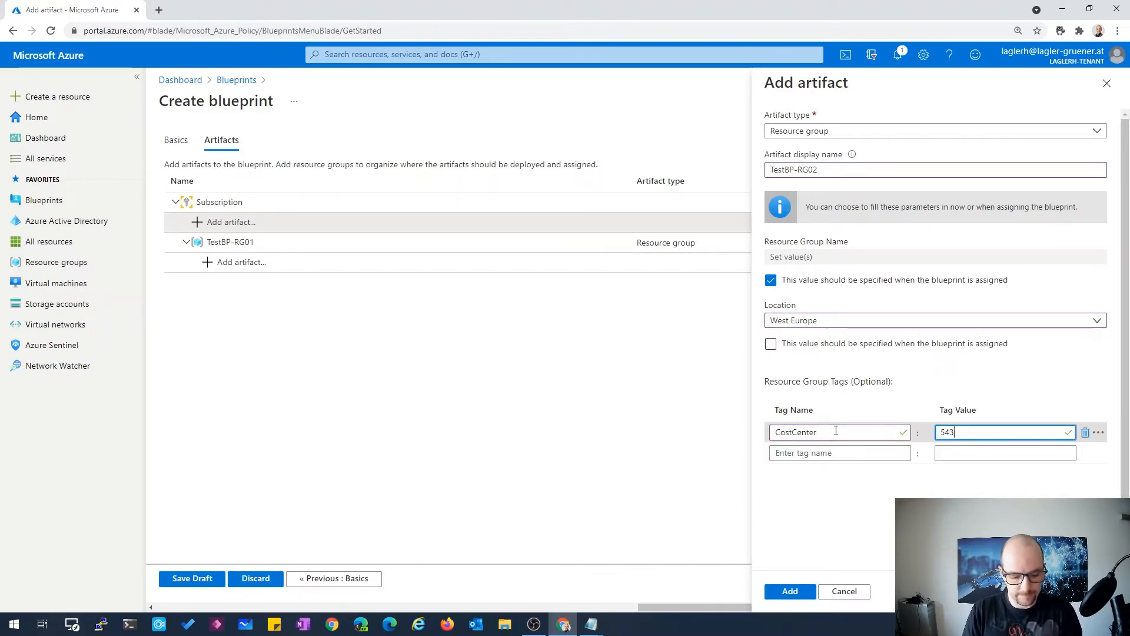
left_click(789, 592)
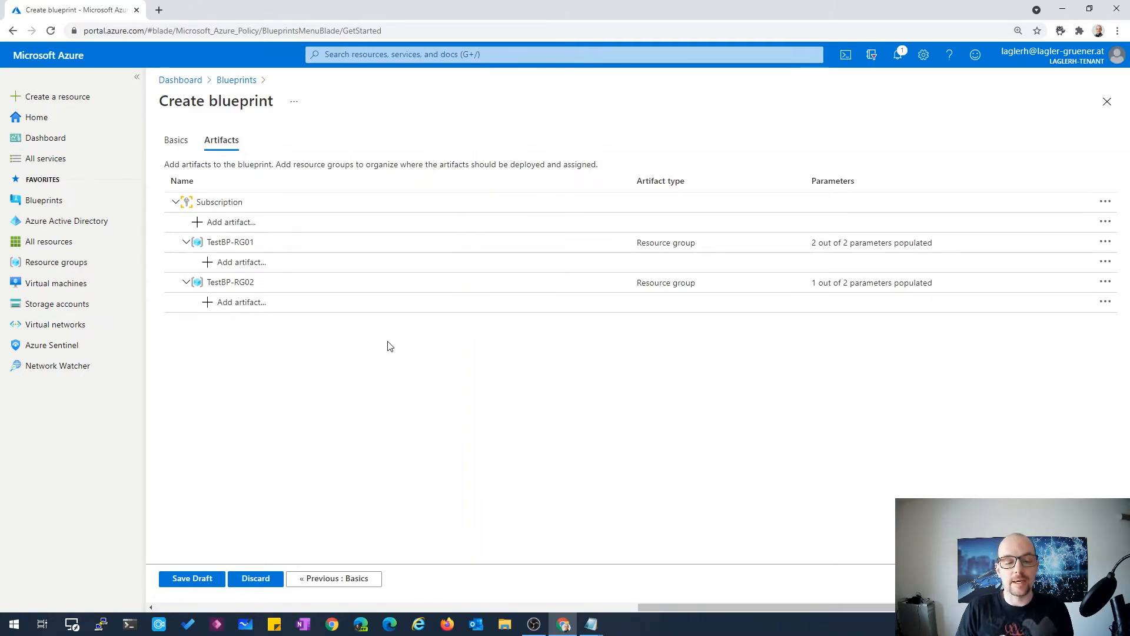
Add a Policy assignment artifact under TestBP-RG01 using the built-in Allowed locations policy, found by searching the definitions for location
left_click(229, 266)
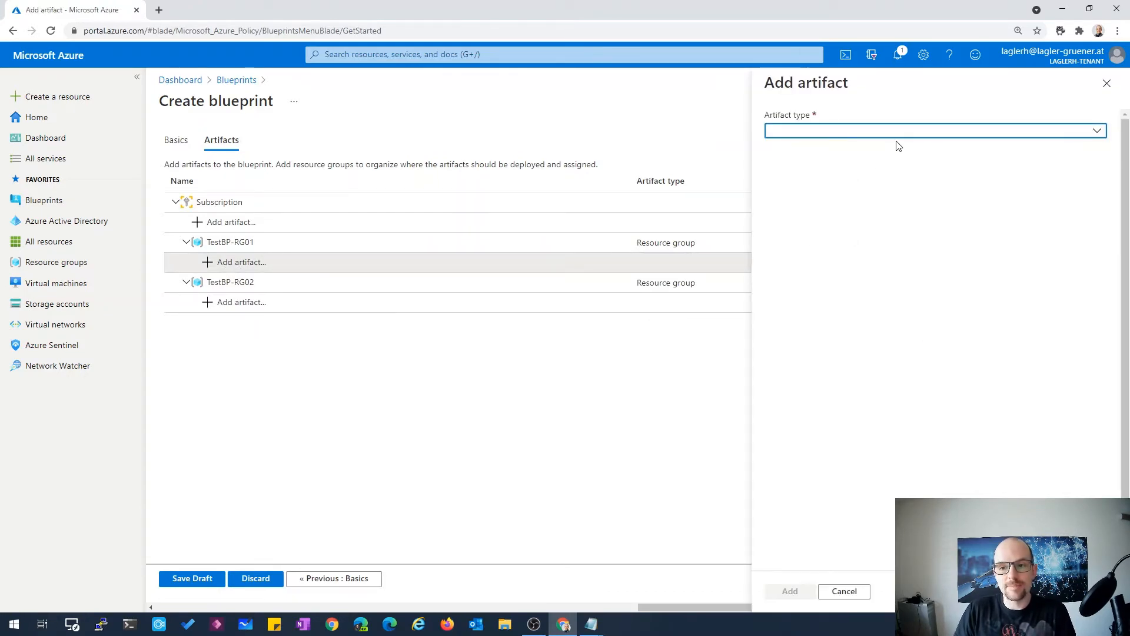
left_click(900, 135)
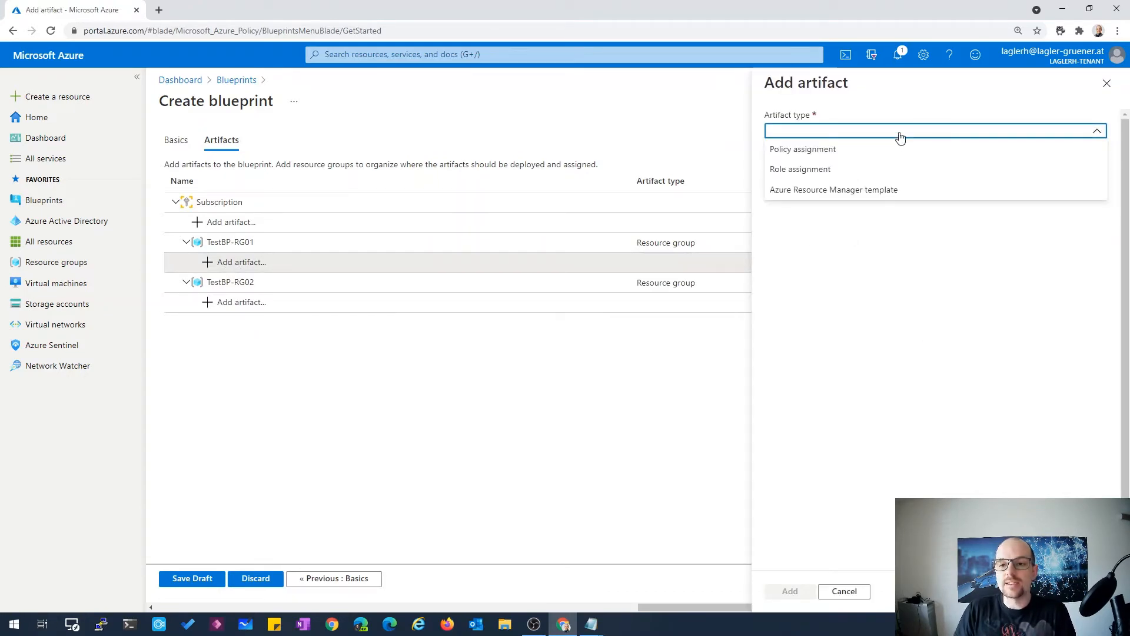
left_click(824, 154)
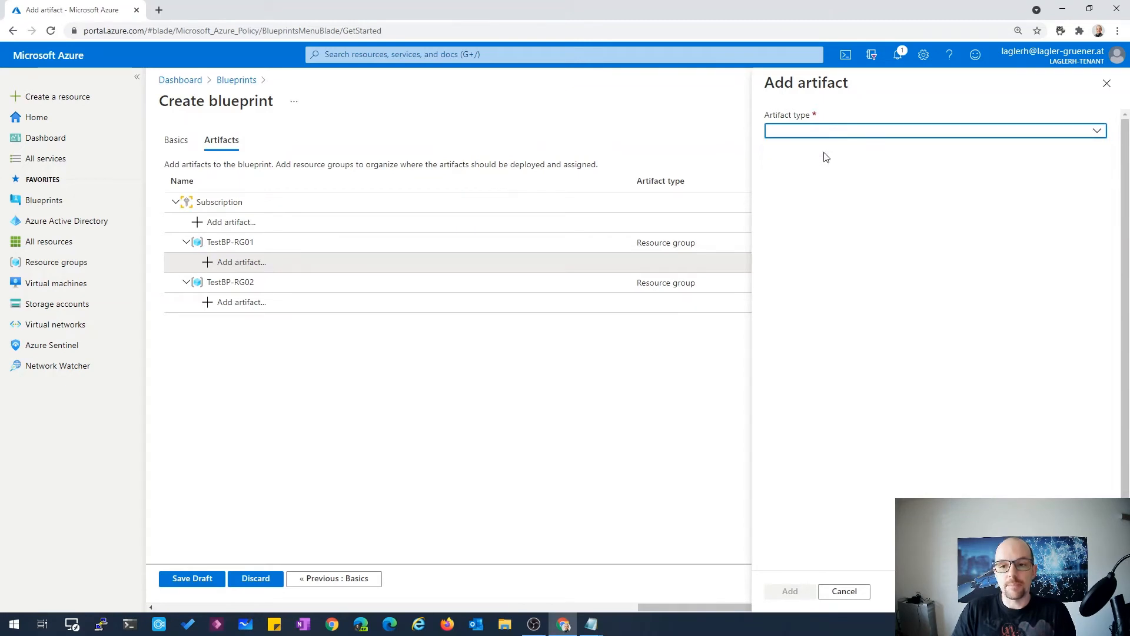
left_click(834, 183)
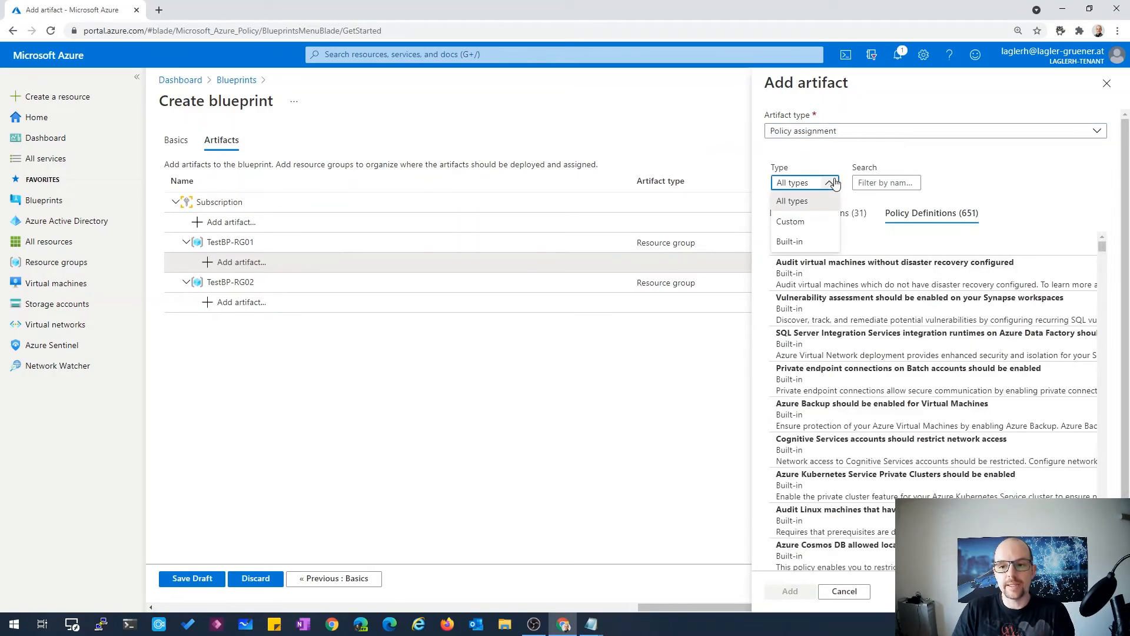
left_click(815, 199)
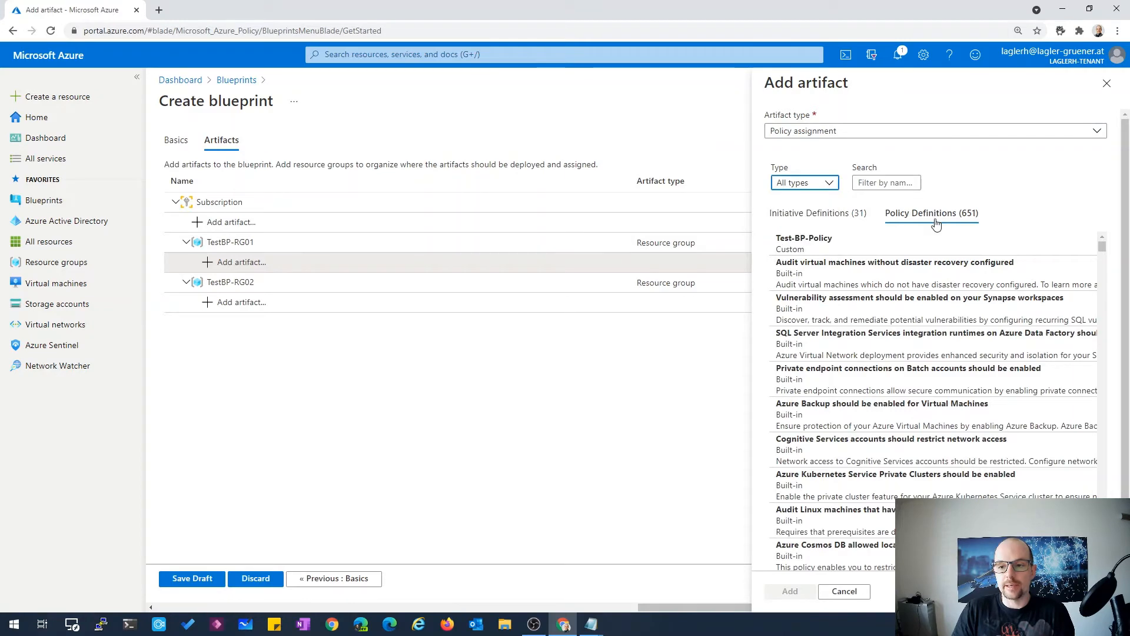
left_click(877, 182)
type("lo")
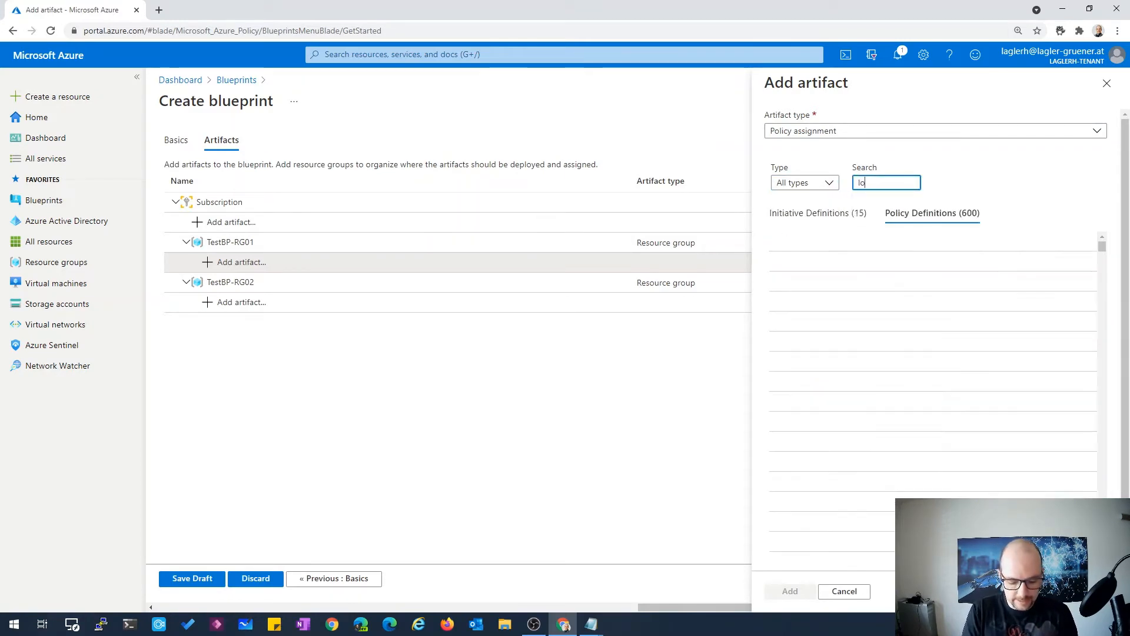
type("cation")
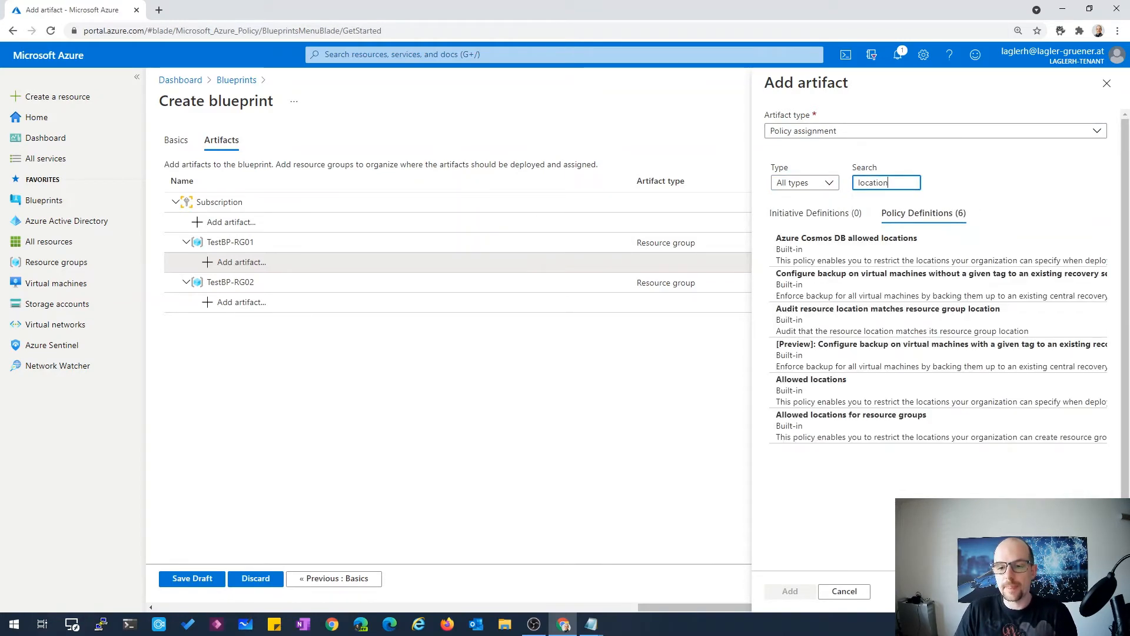
left_click(812, 381)
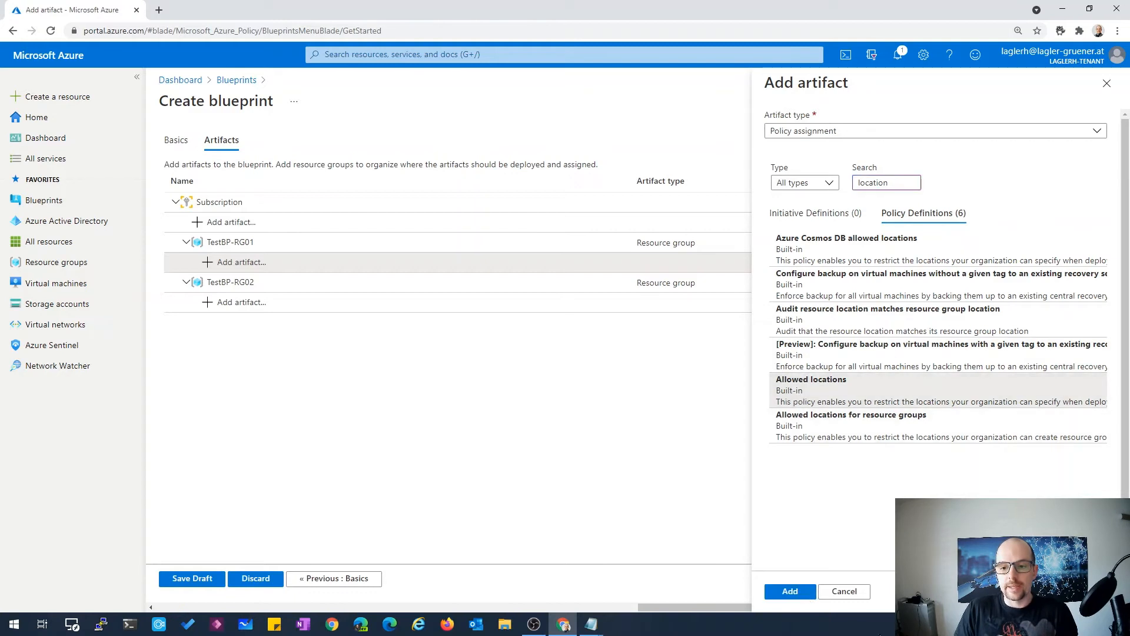
left_click(790, 591)
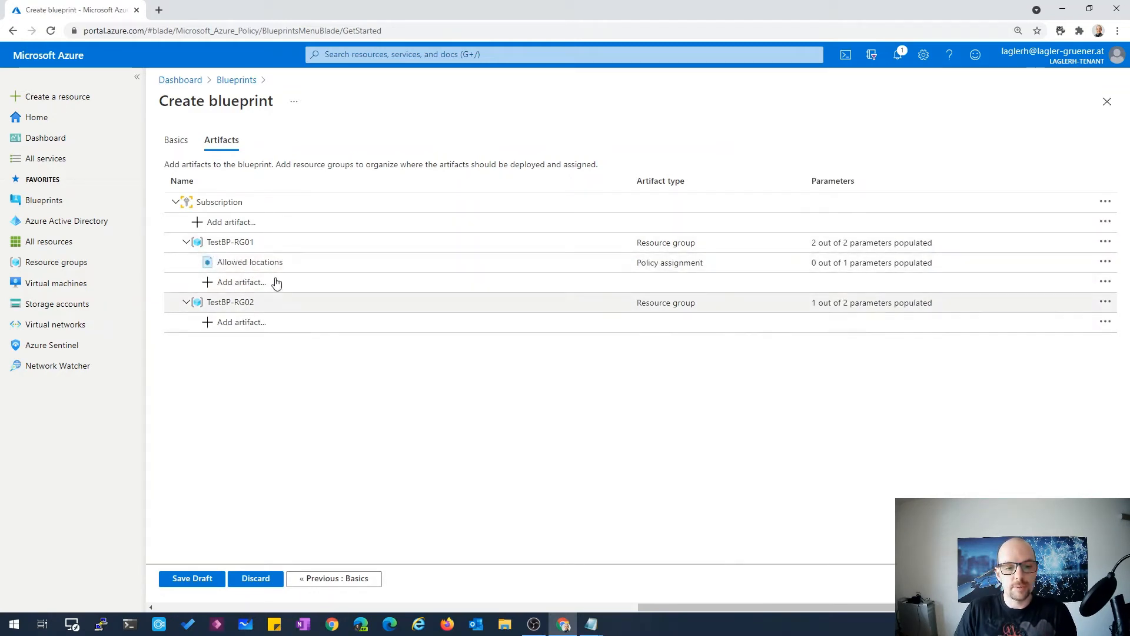
Start a Role assignment artifact under TestBP-RG01 with the Contributor role
left_click(246, 285)
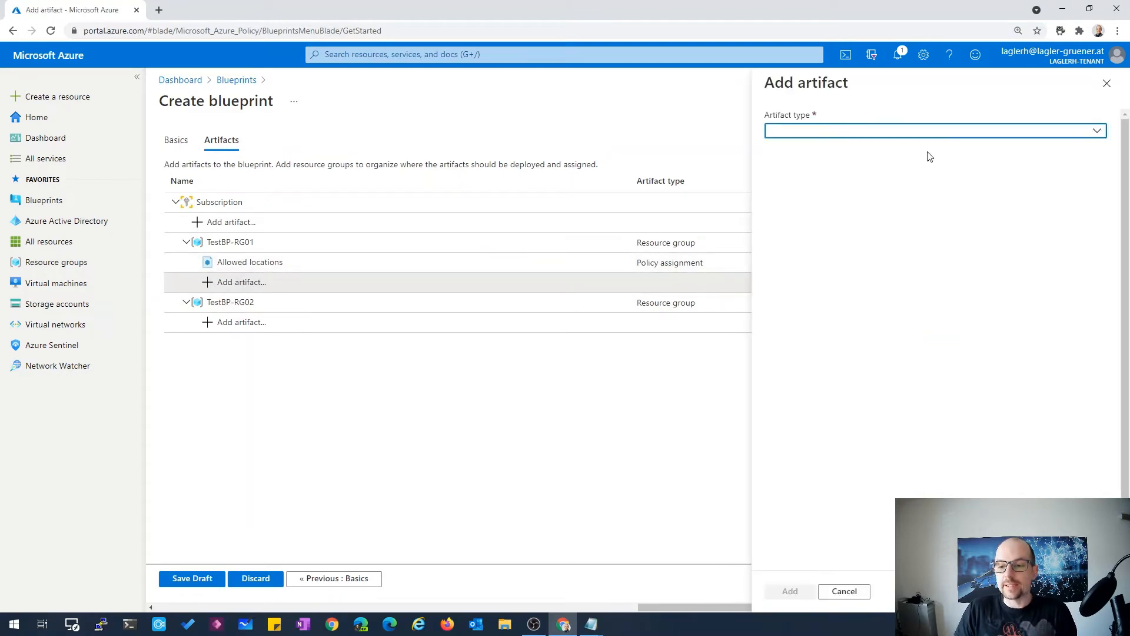
left_click(935, 134)
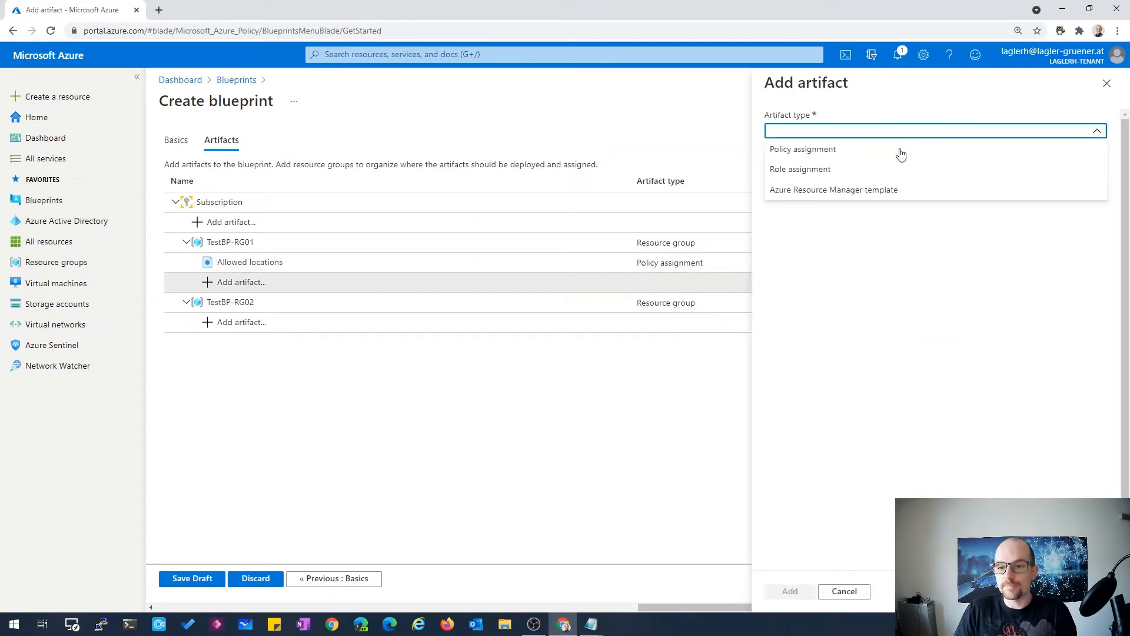
left_click(833, 174)
left_click(864, 228)
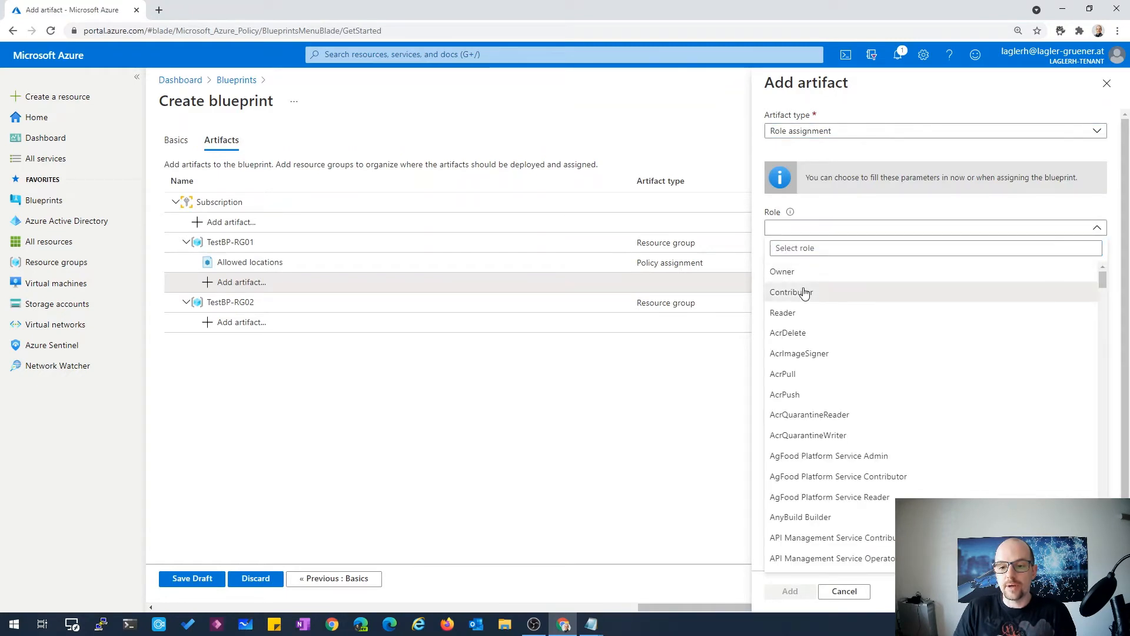
left_click(795, 292)
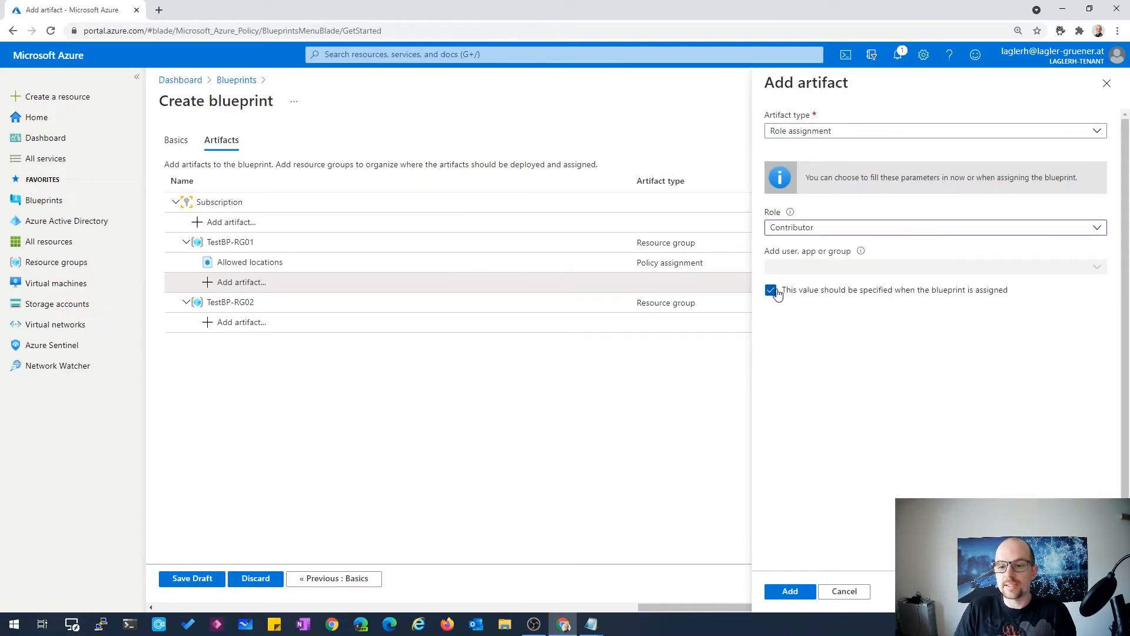
Fix the role's assignee in the blueprint as the group Test-BP-GRP01 instead of at assignment, and add the artifact
left_click(771, 290)
left_click(946, 271)
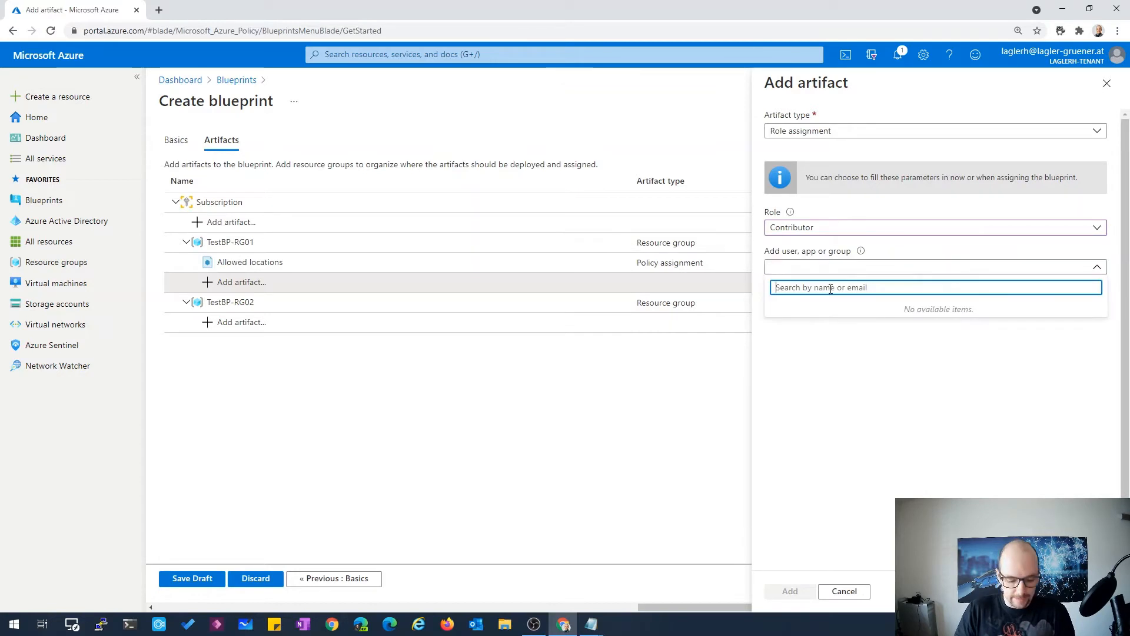
type("test")
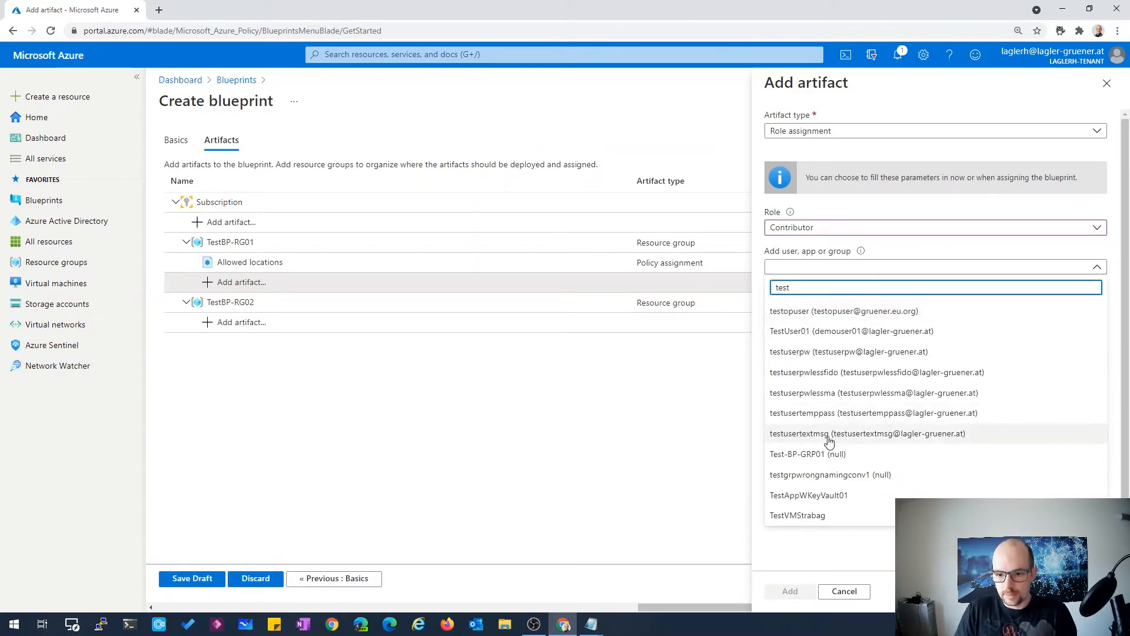
left_click(801, 462)
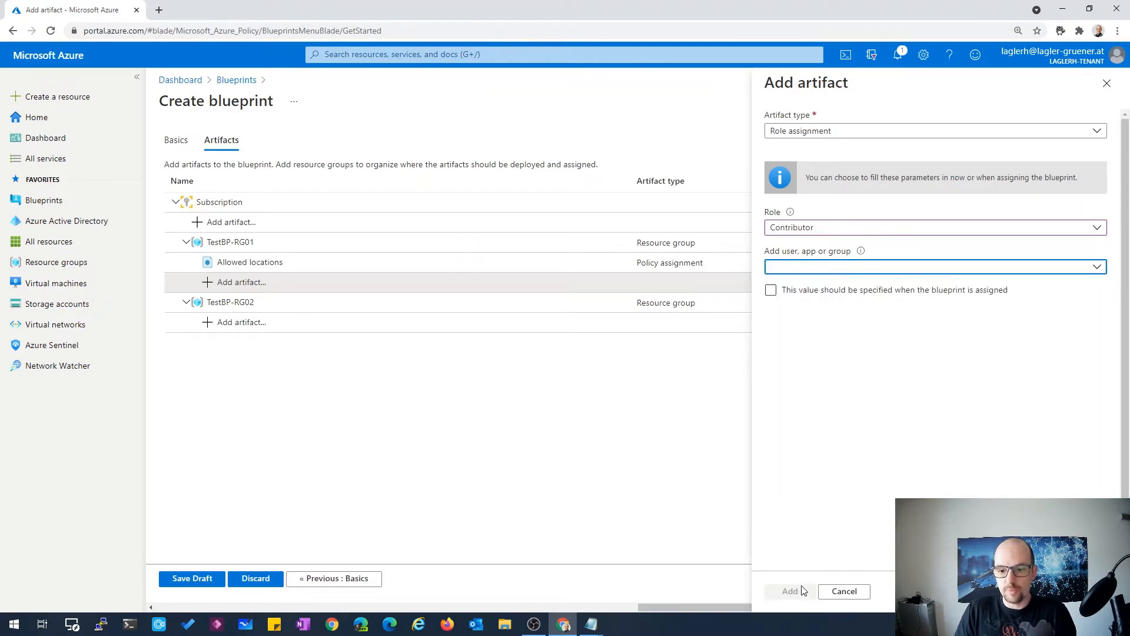
left_click(828, 267)
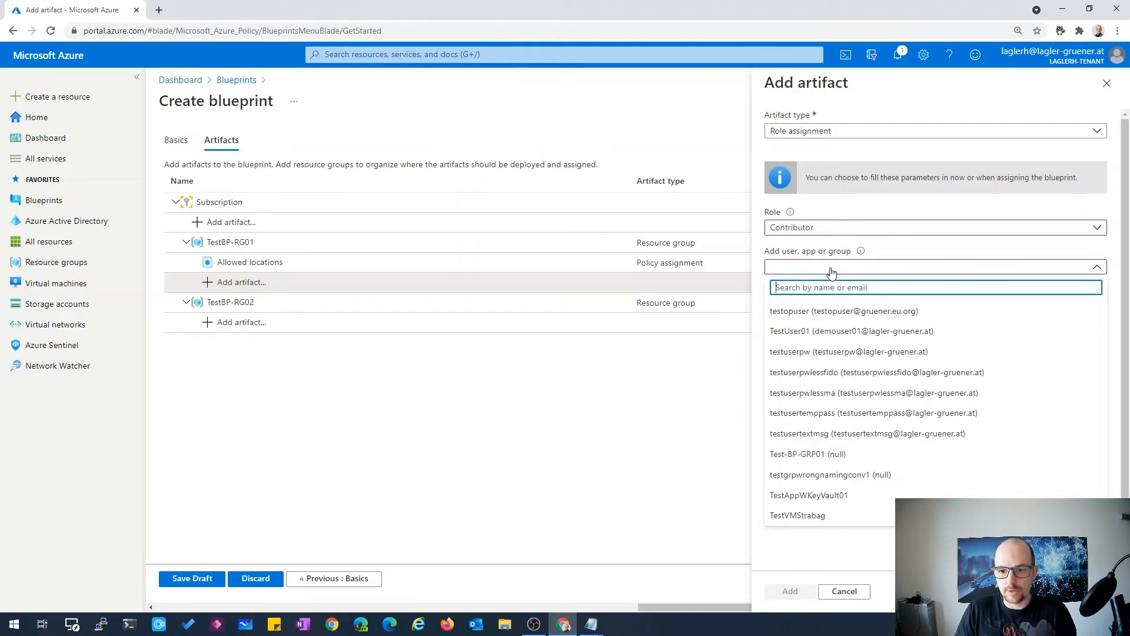
left_click(818, 456)
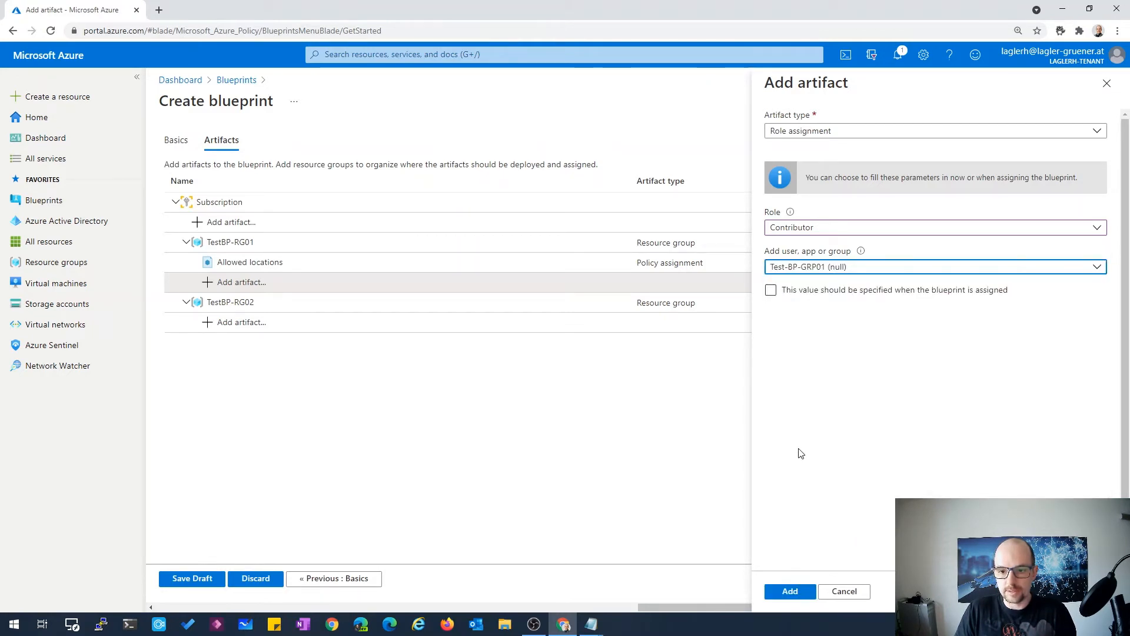
left_click(790, 591)
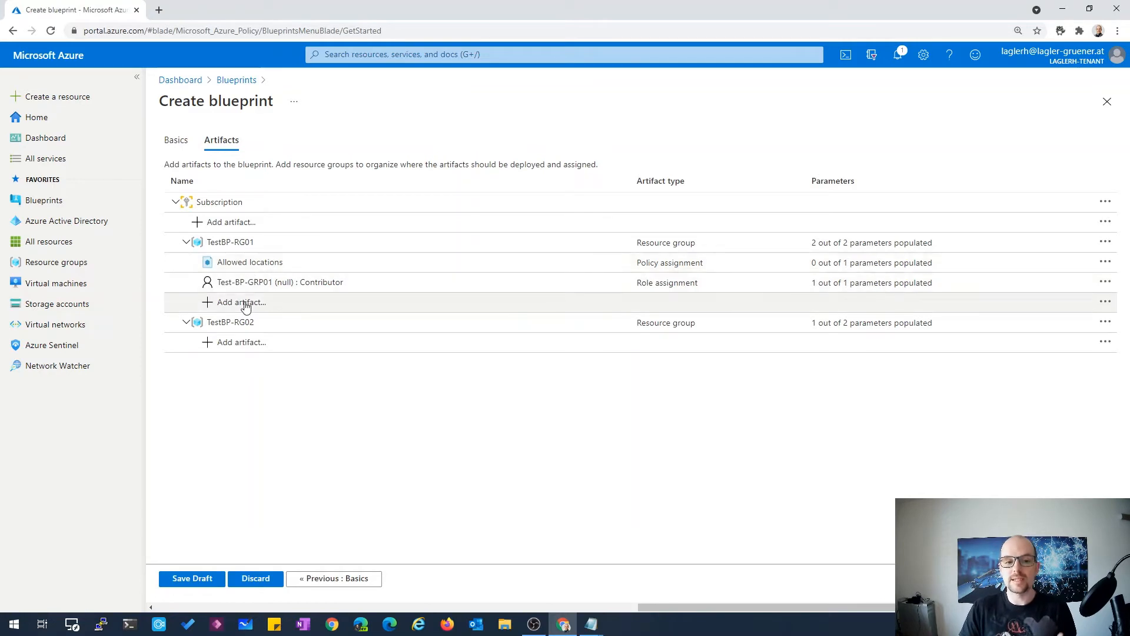
Add the same Allowed locations policy assignment and Contributor role assignment for Test-BP-GRP01 under TestBP-RG02
left_click(225, 348)
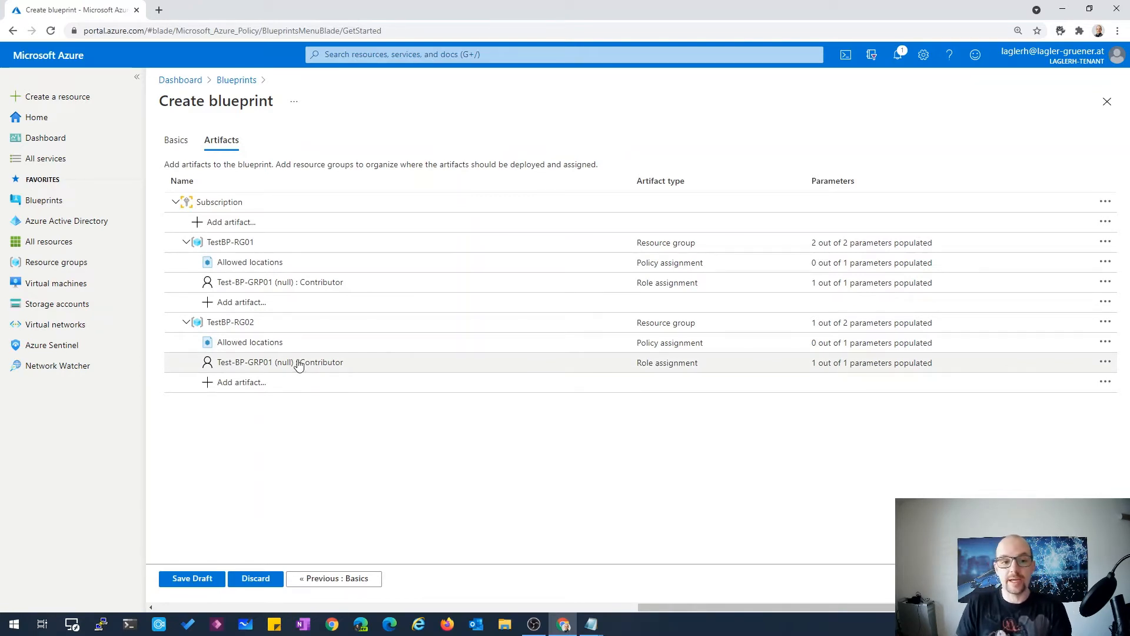
Start an Azure Resource Manager template artifact under TestBP-RG01 with the display name DeployNWRes
left_click(231, 303)
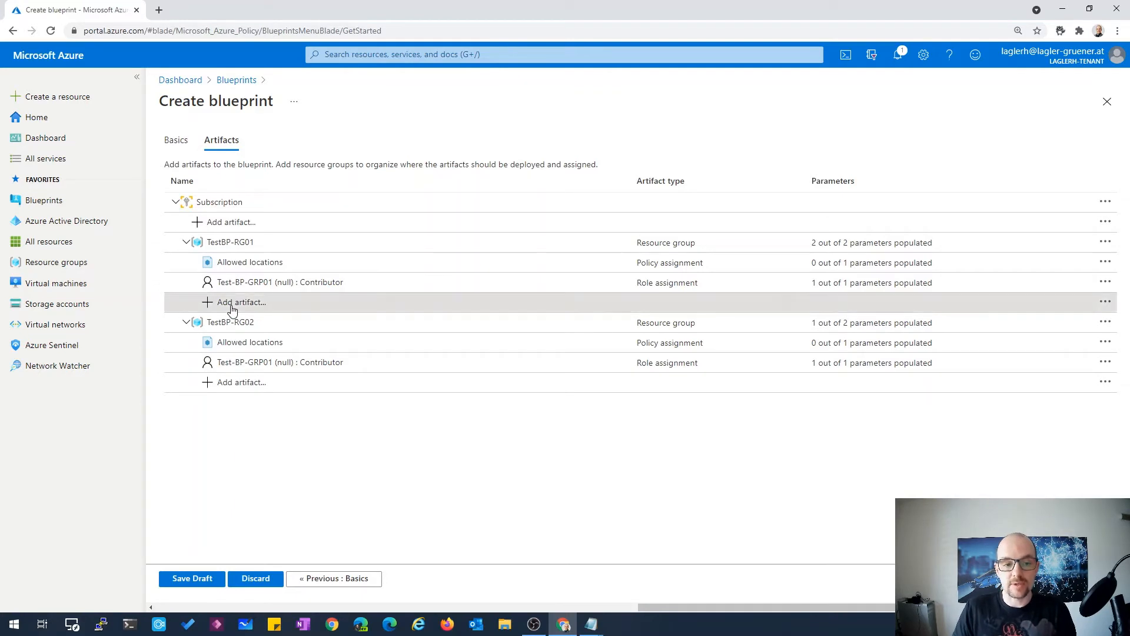
left_click(1014, 132)
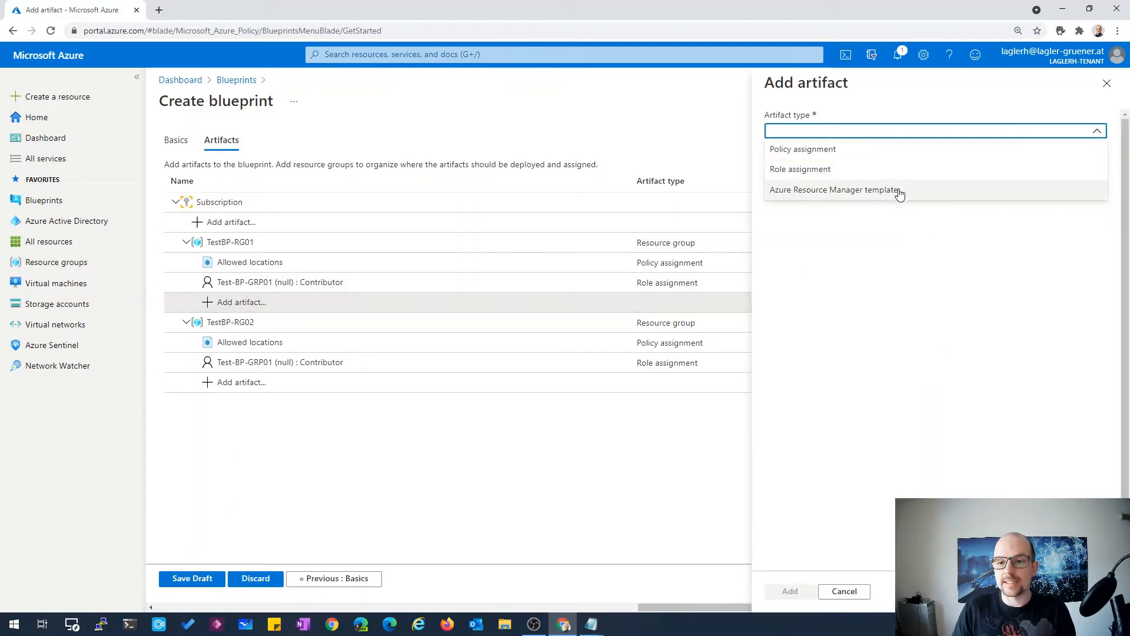
left_click(828, 196)
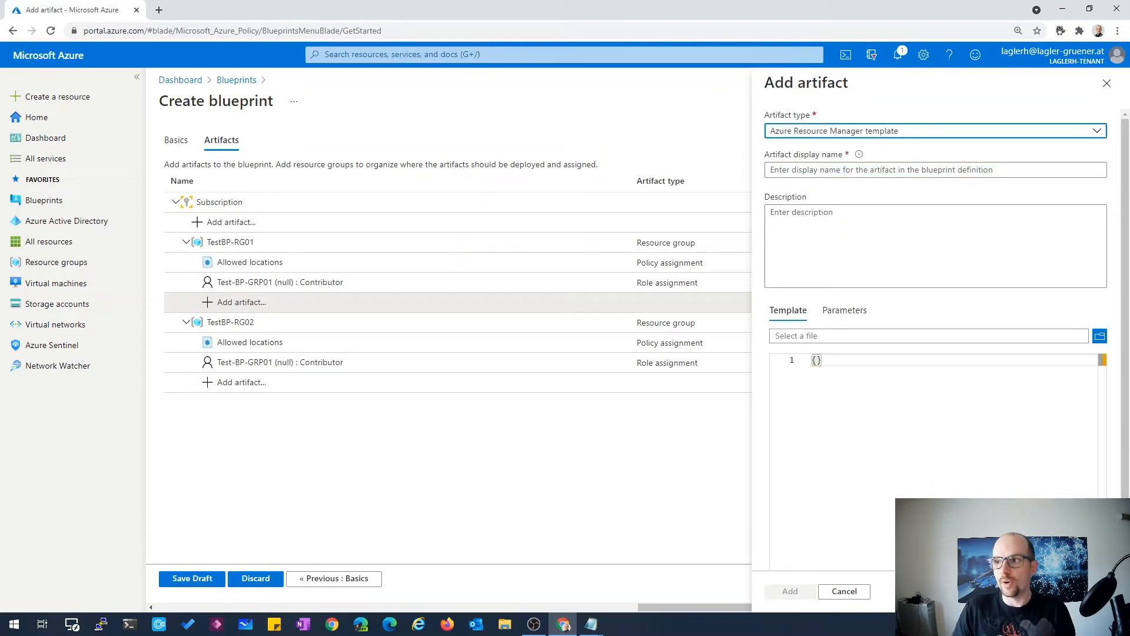
key("alt+Tab")
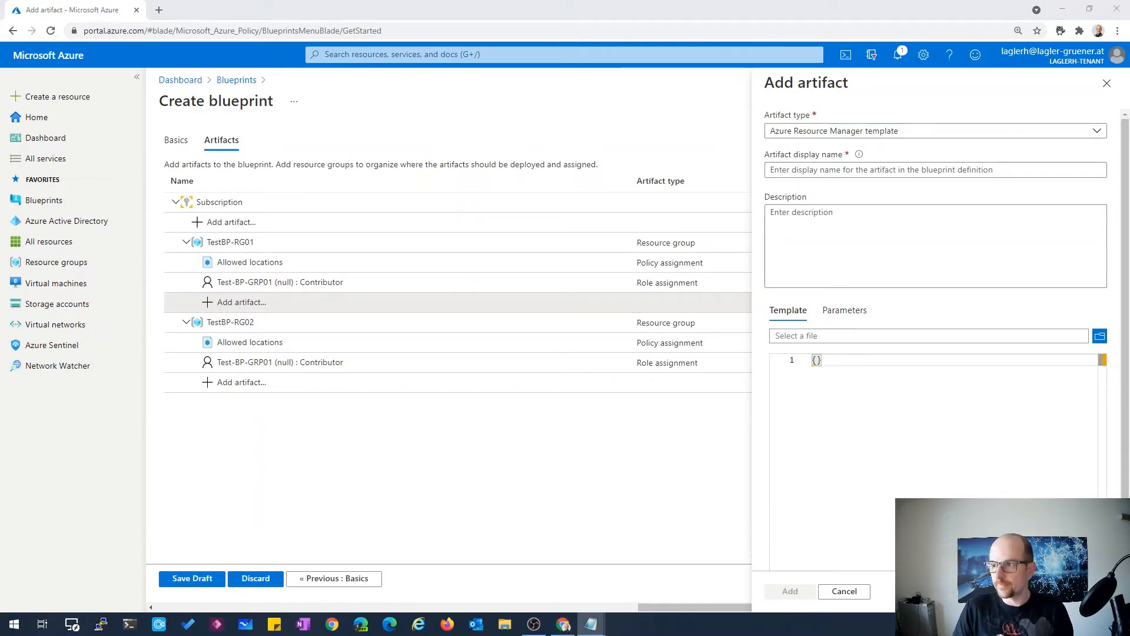
left_click(965, 170)
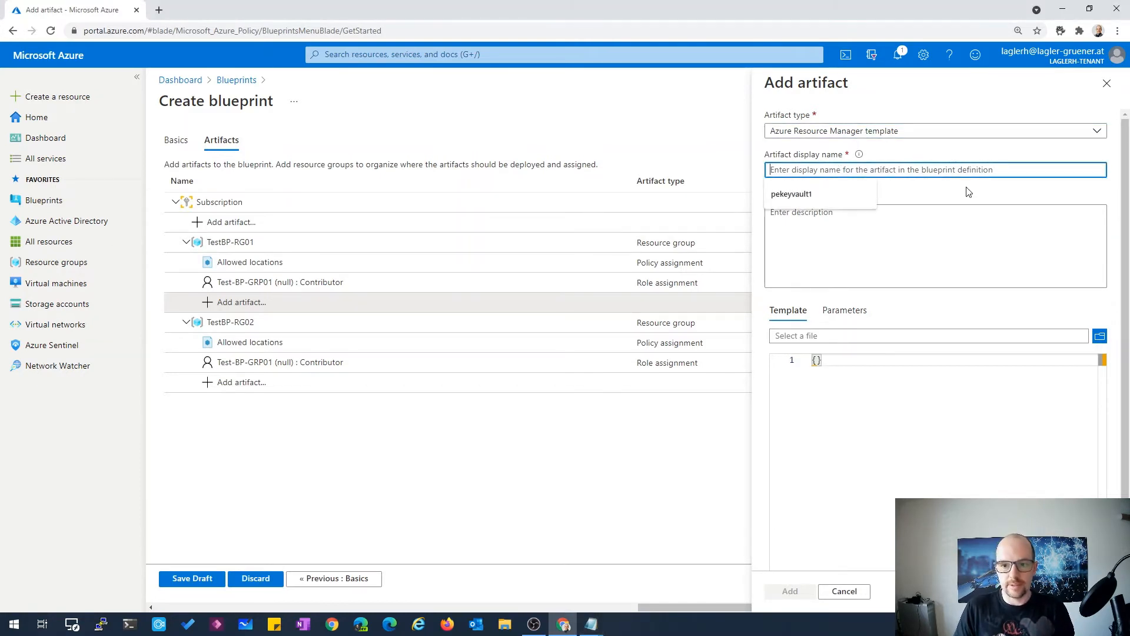
type("Deploy")
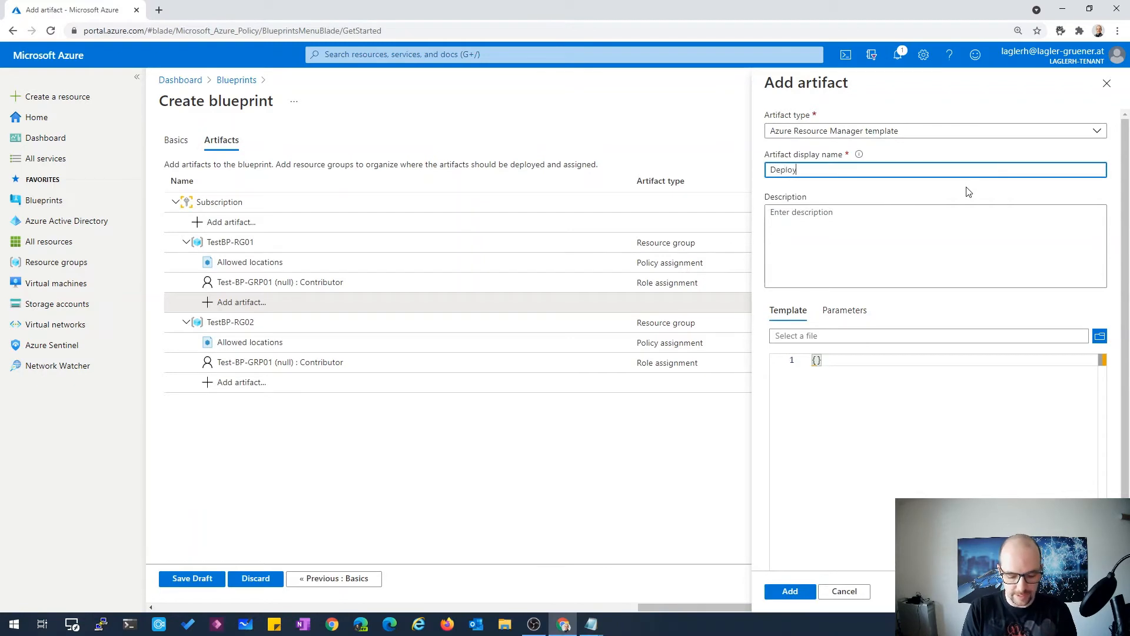
type("NWRes")
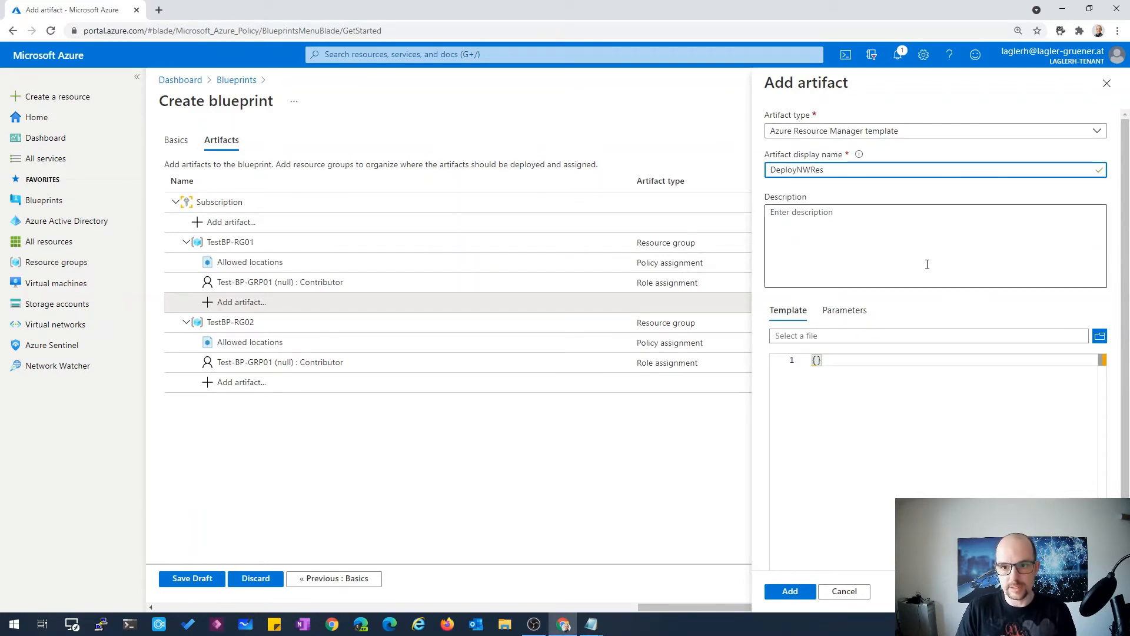
Enter "Add Virtual networks and SG" as the description of the DeployNWRes artifact
left_click(870, 235)
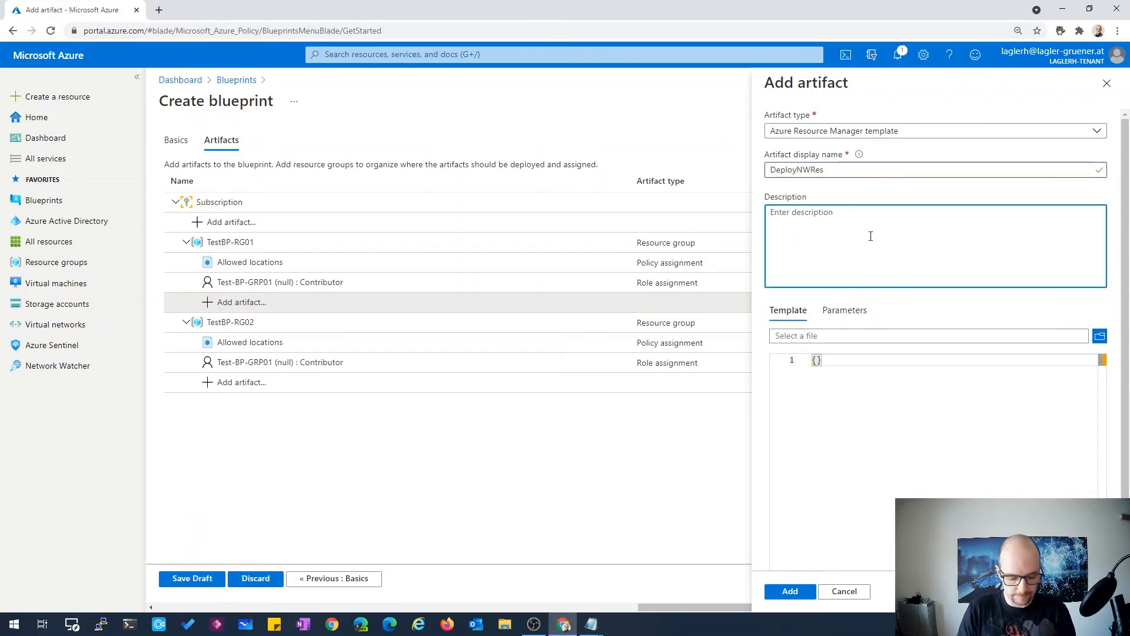
type("Add")
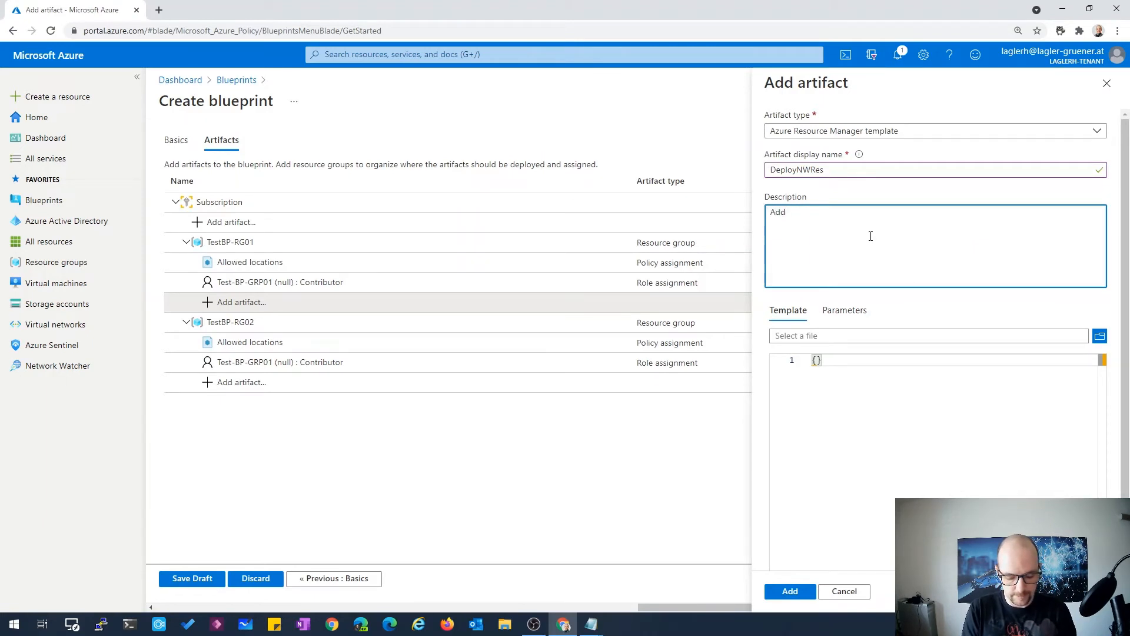
type(" Virtual net")
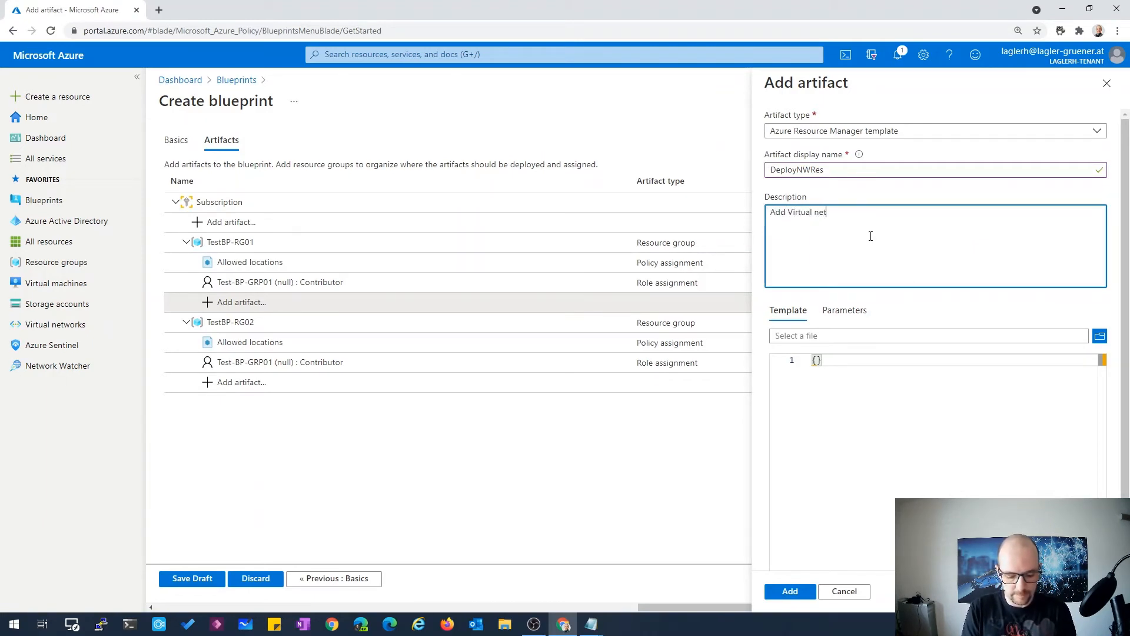
type("works and SG")
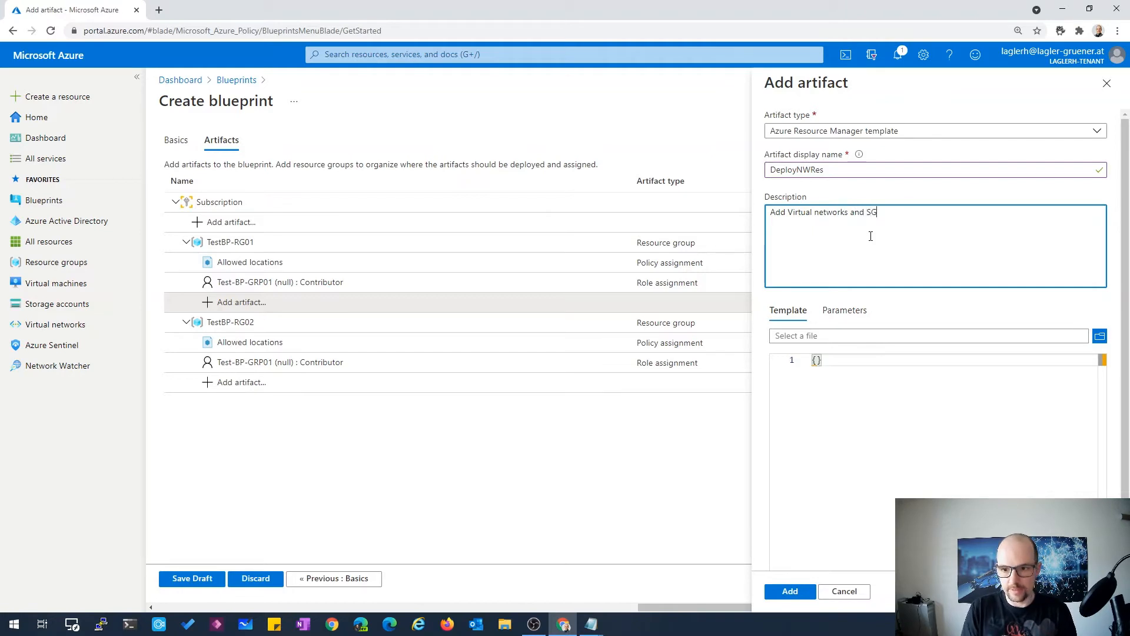
key("Tab")
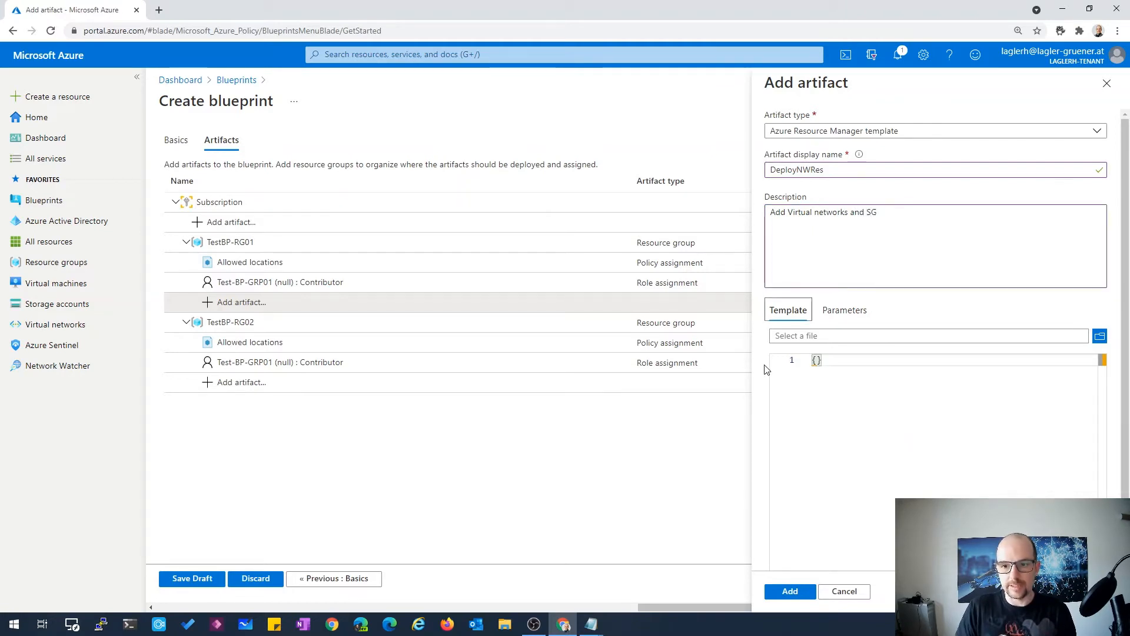
Replace the empty template body of DeployNWRes with the copied network template JSON and add the artifact
left_click(867, 368)
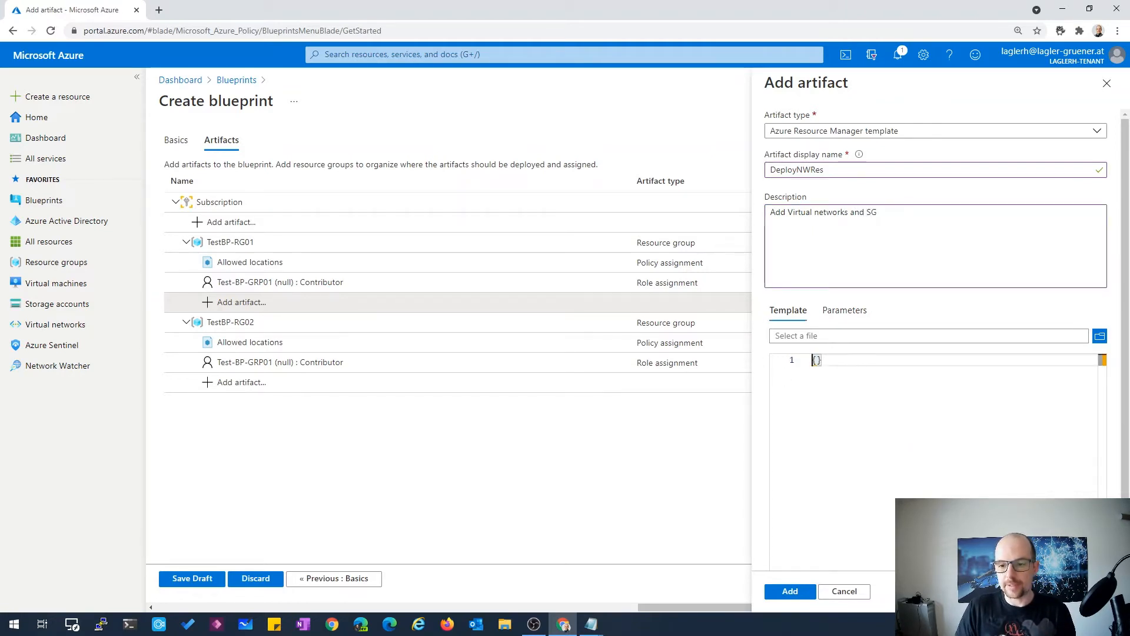
key("alt+Tab")
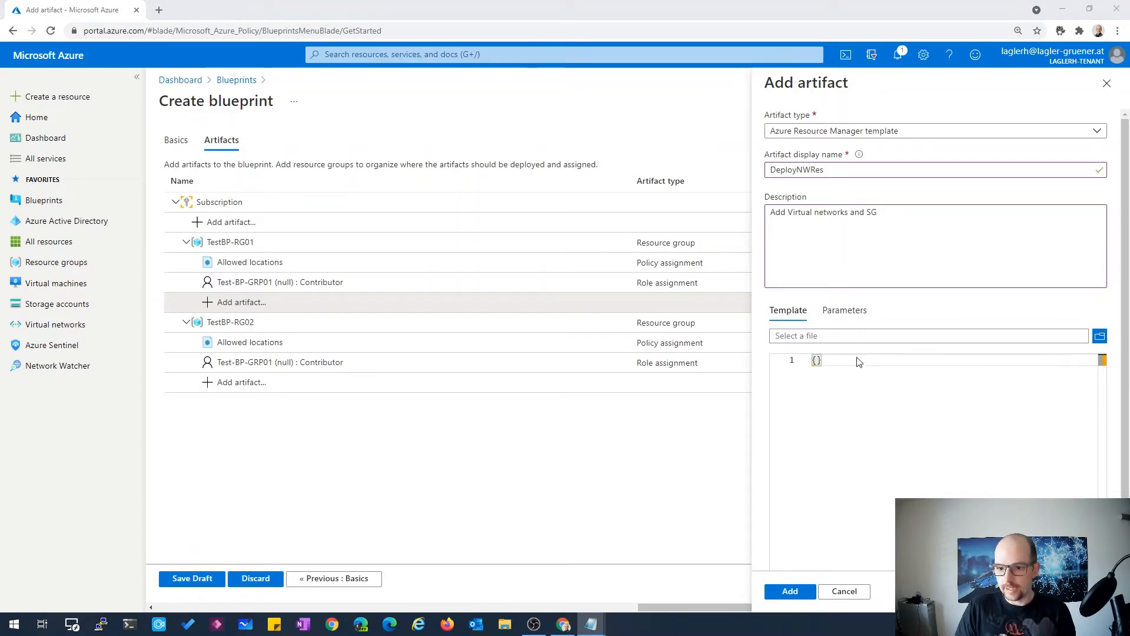
left_click(882, 362)
key("ctrl+a")
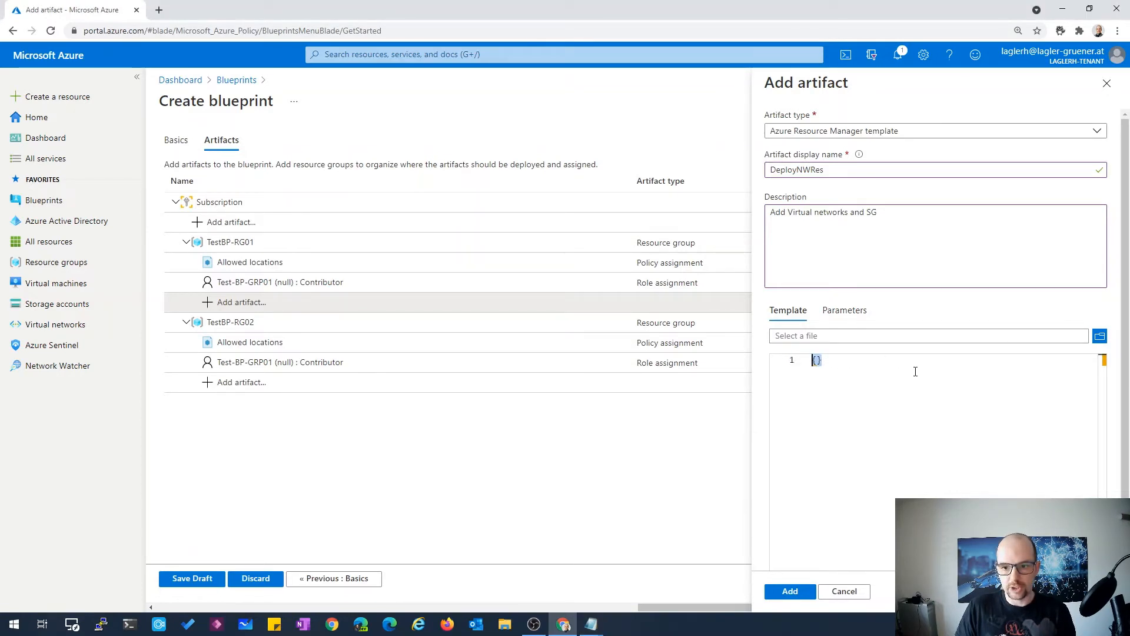
key("ctrl+v")
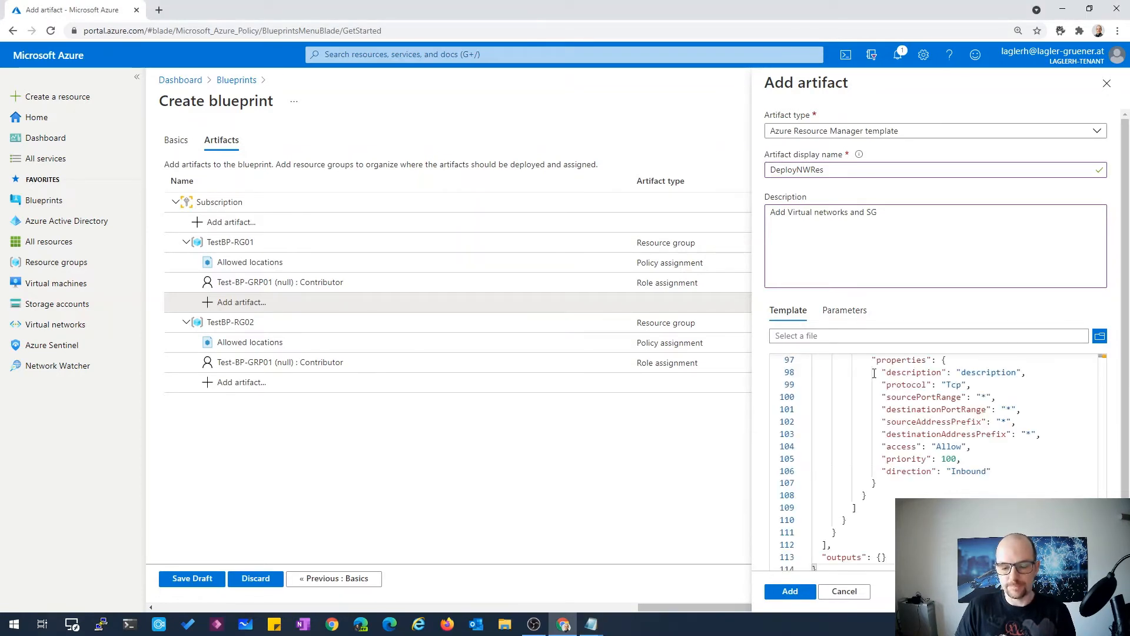
left_click(790, 590)
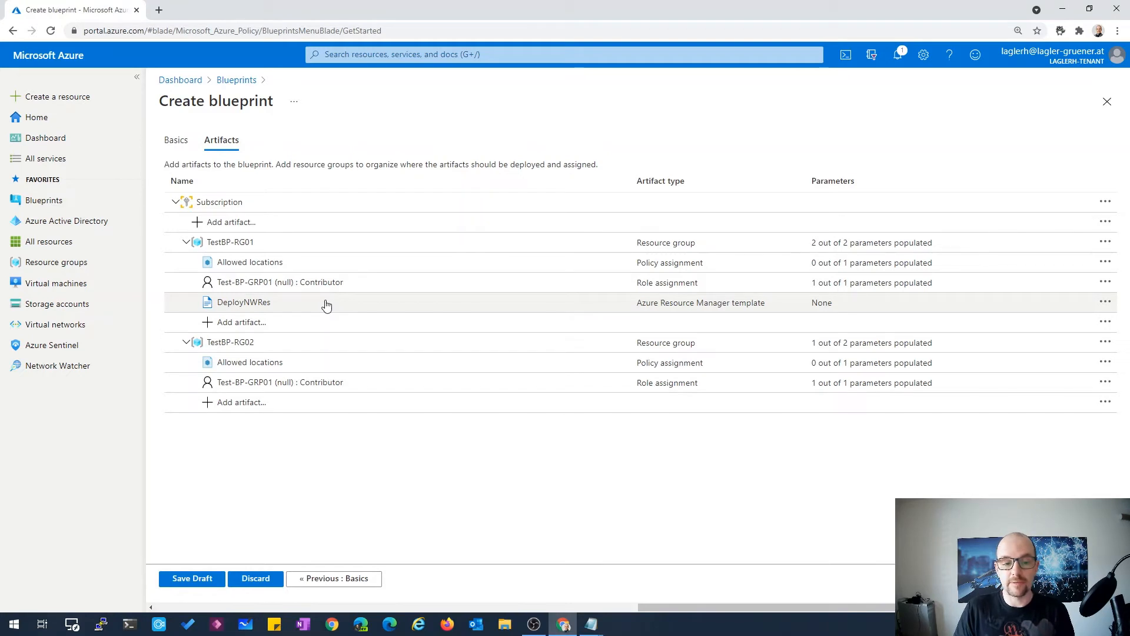
Start an Azure Resource Manager template artifact under TestBP-RG02 with the display name DeployIaaSRes
left_click(233, 404)
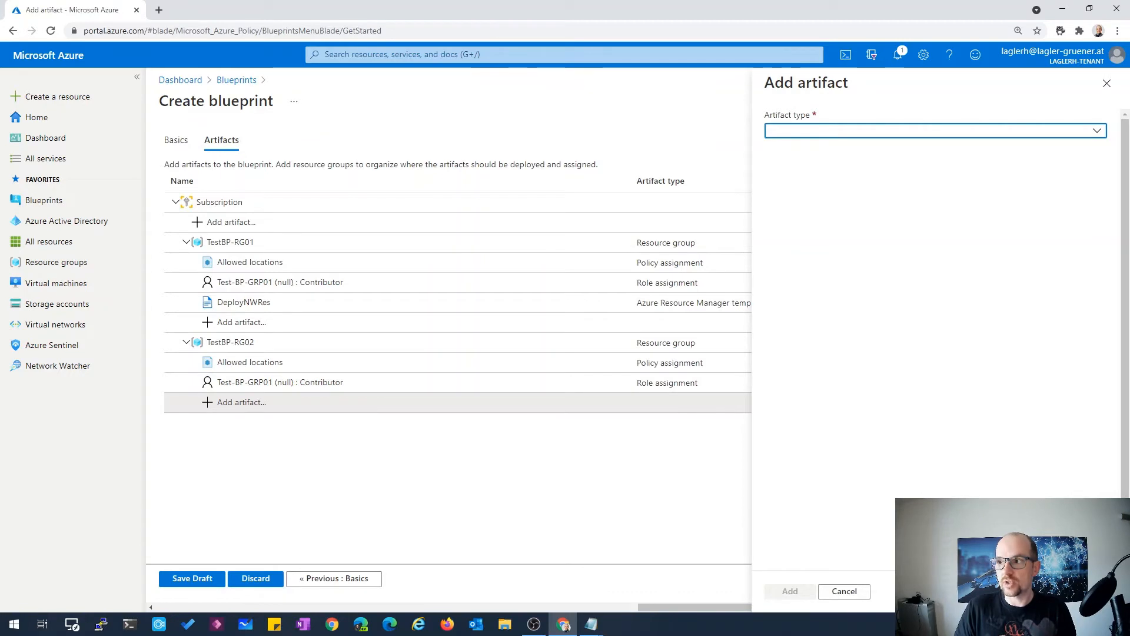
key("alt+Tab")
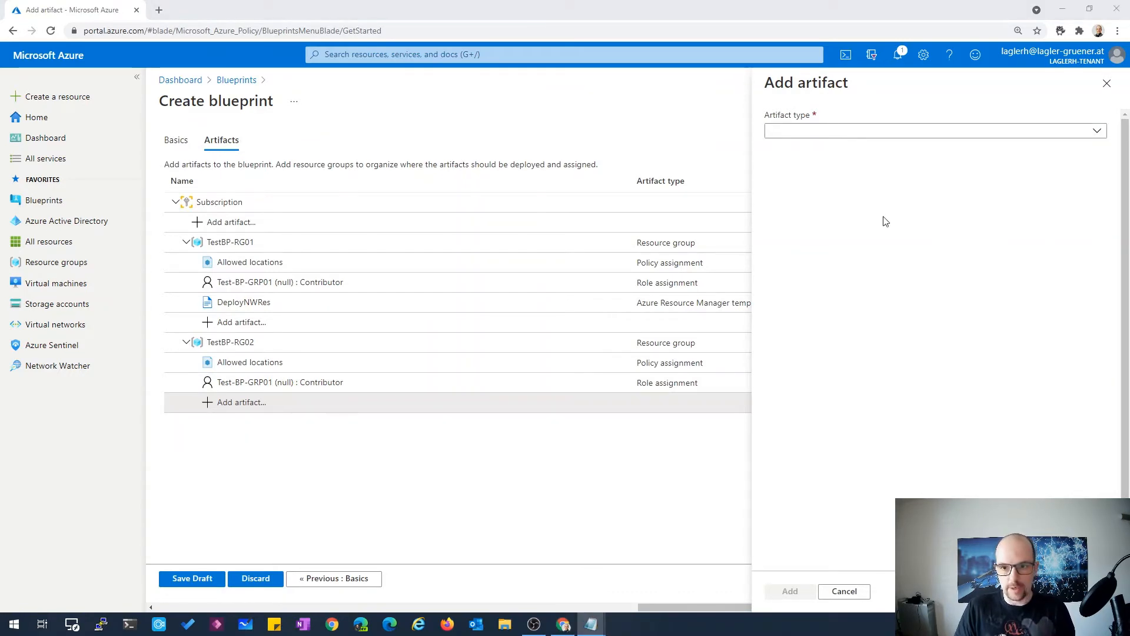
left_click(840, 133)
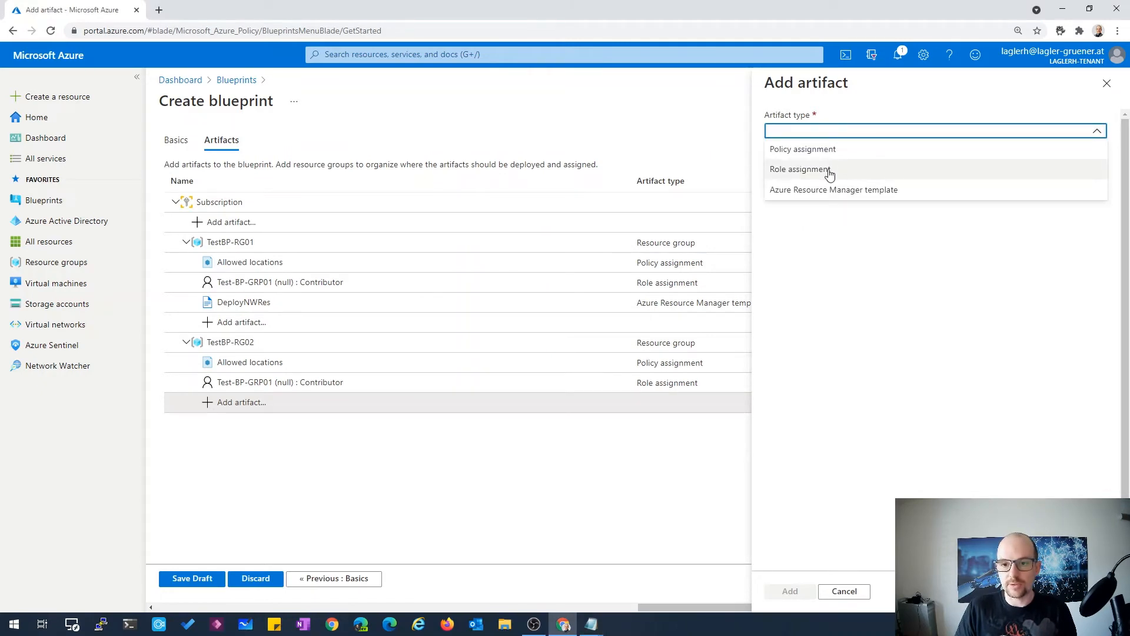
left_click(829, 197)
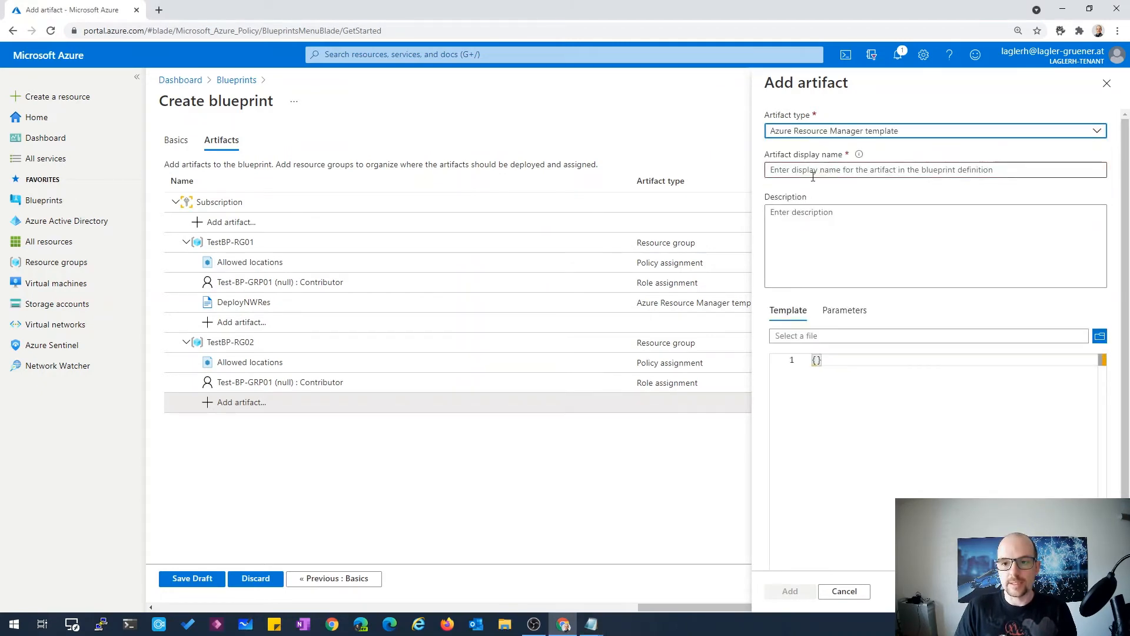
left_click(814, 171)
type("DeployIaaSRes")
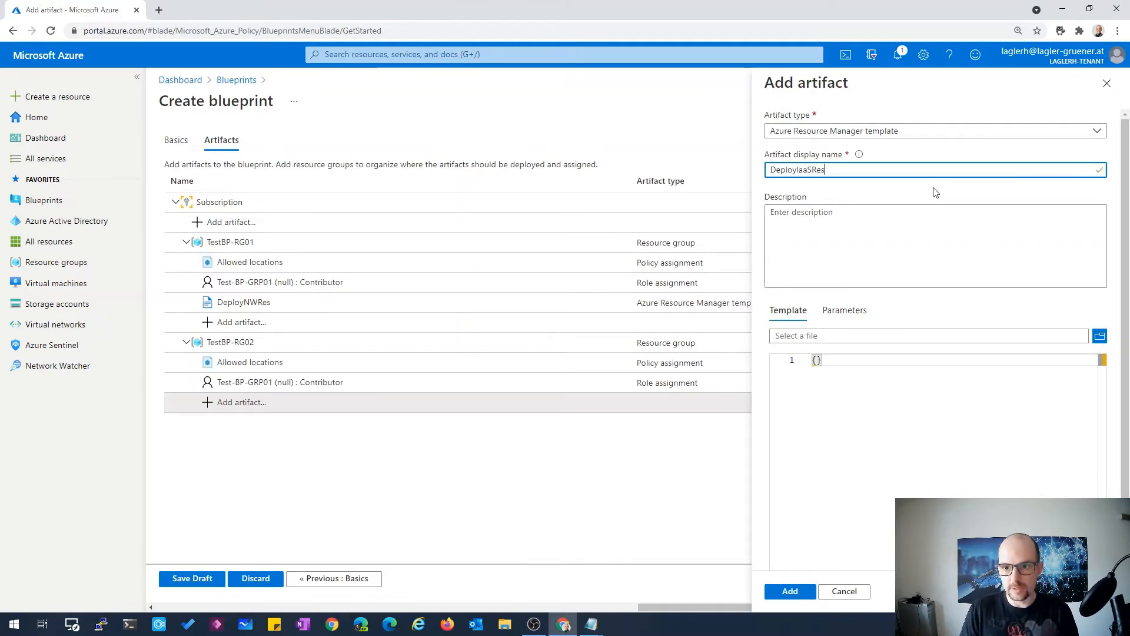
Enter "Deploy IaaS VMs and Automation accounts" as the description of the DeployIaaSRes artifact
left_click(1061, 244)
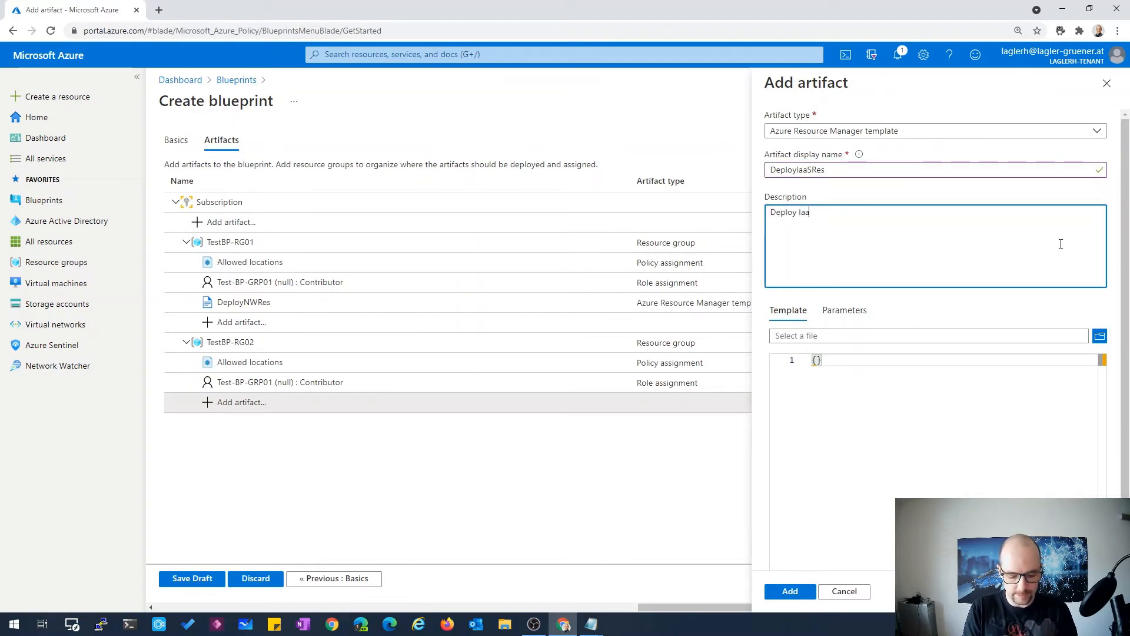
type("Deploy IaaS VMs and ")
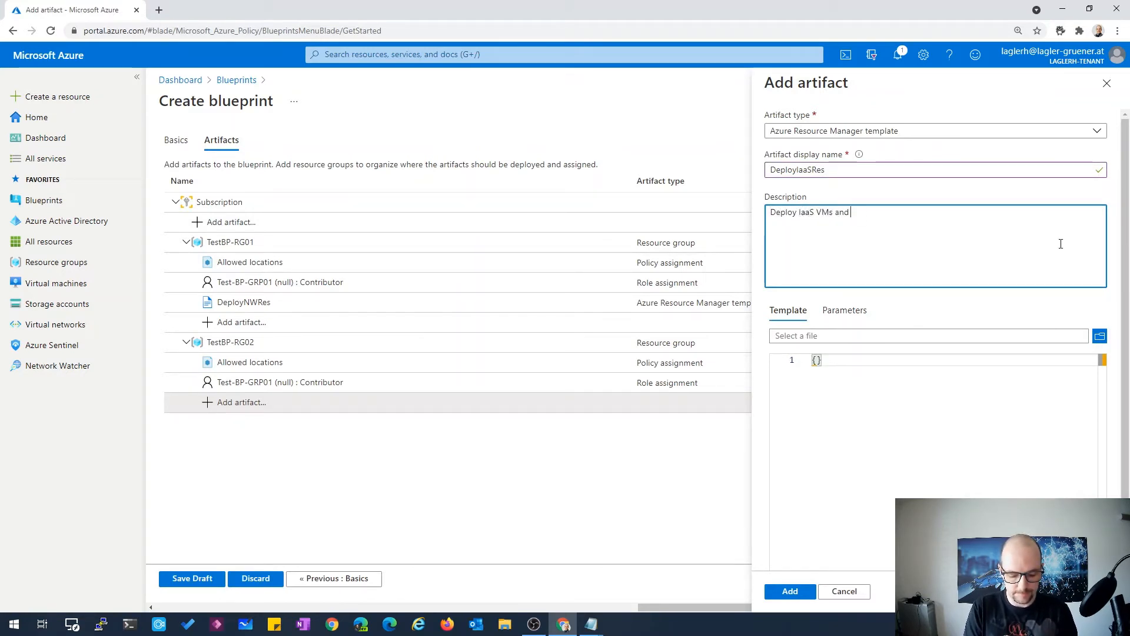
type("Automation ac")
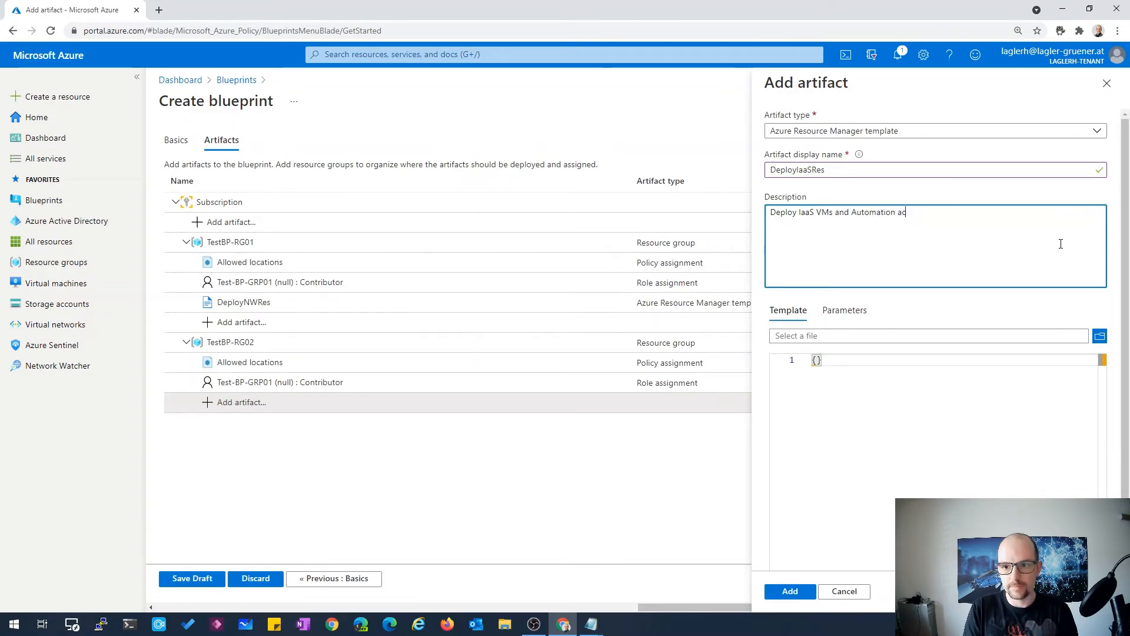
type("counts")
Replace the empty template of DeployIaaSRes with the copied IaaS template JSON and add the artifact, leaving StorageAccountName for blueprint assignment
left_click(1019, 360)
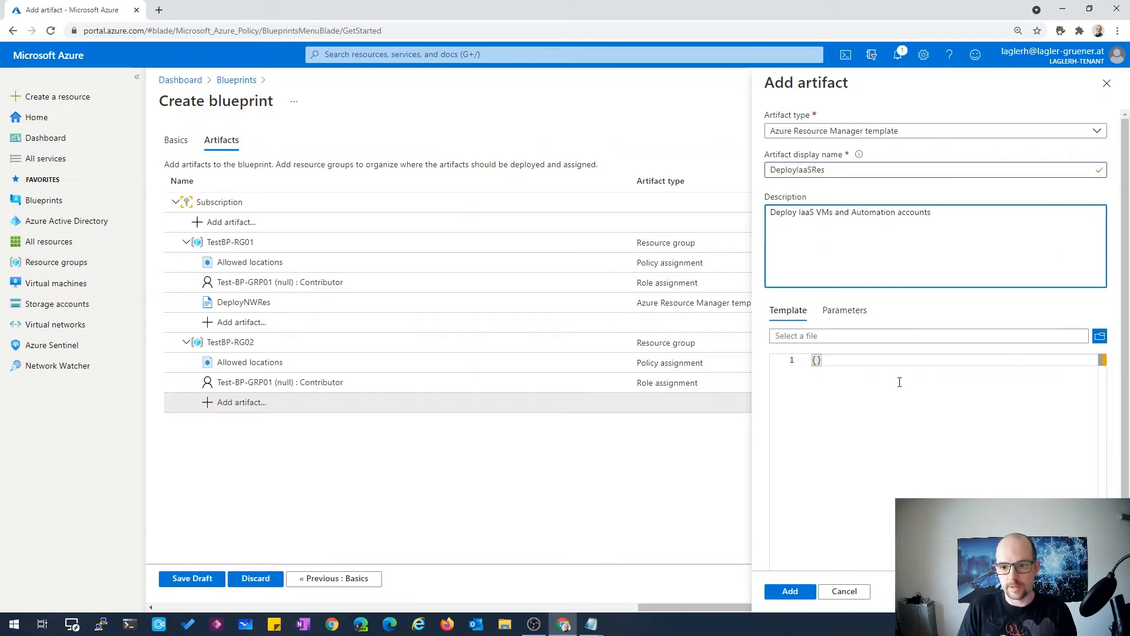
key("ctrl+a")
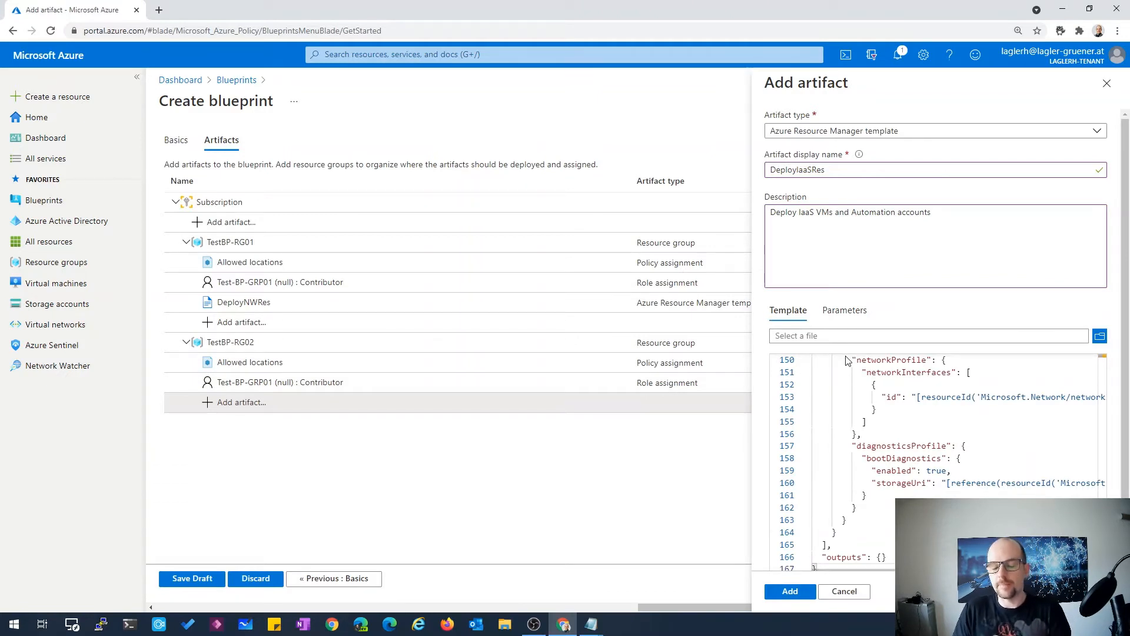
left_click(854, 319)
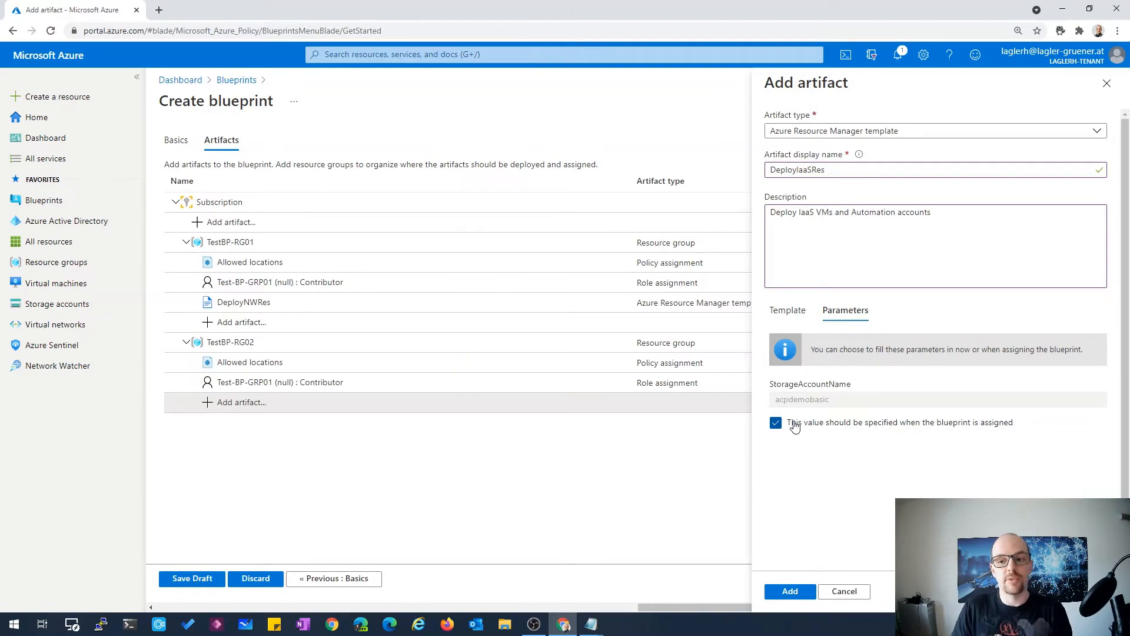
left_click(790, 592)
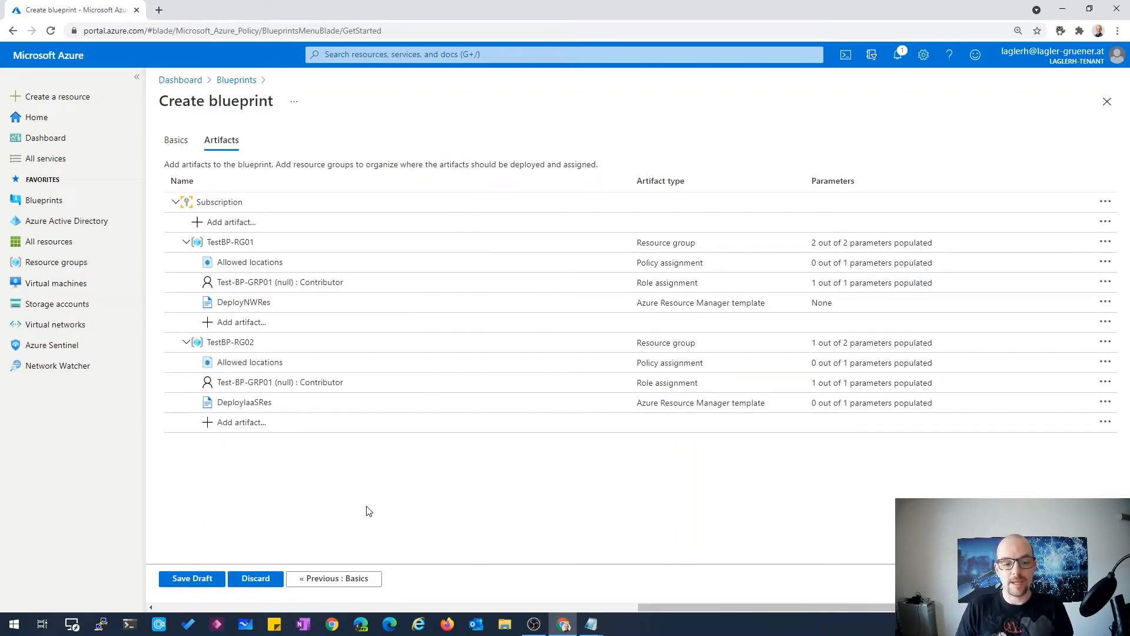
Save the blueprint as a draft and open DemoBlueprint01 from the blueprint definitions
left_click(189, 577)
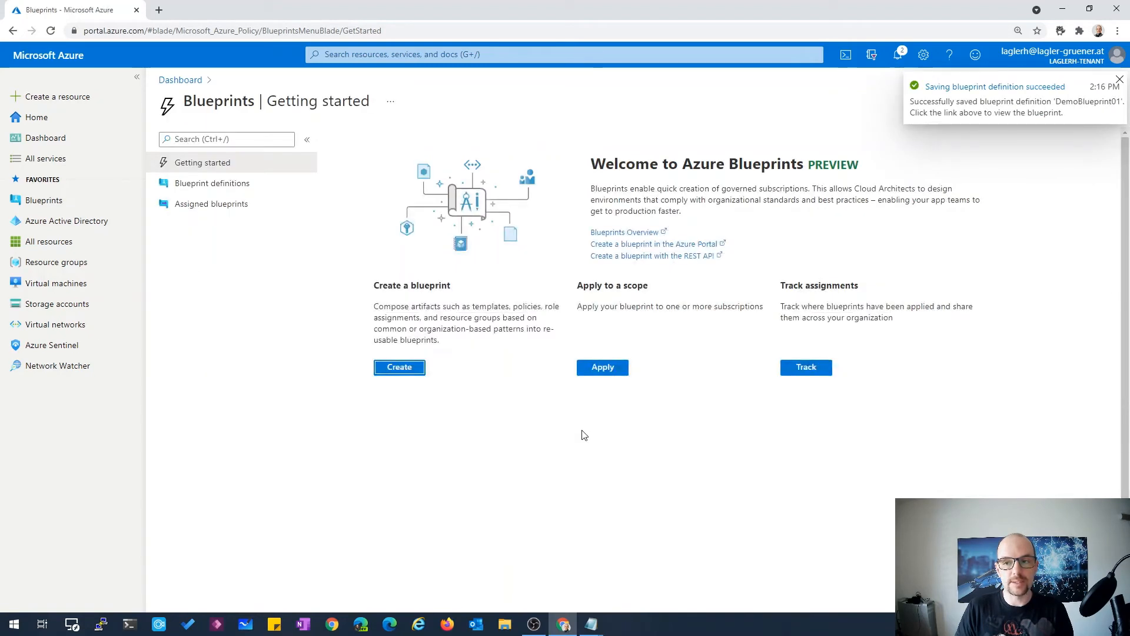
left_click(246, 189)
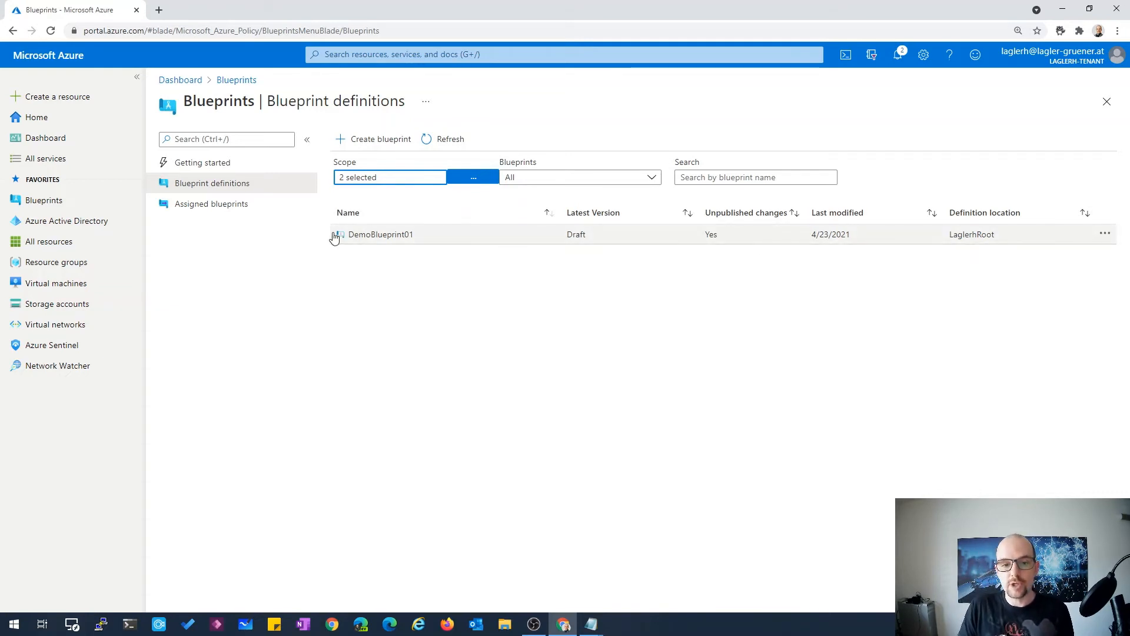
left_click(378, 241)
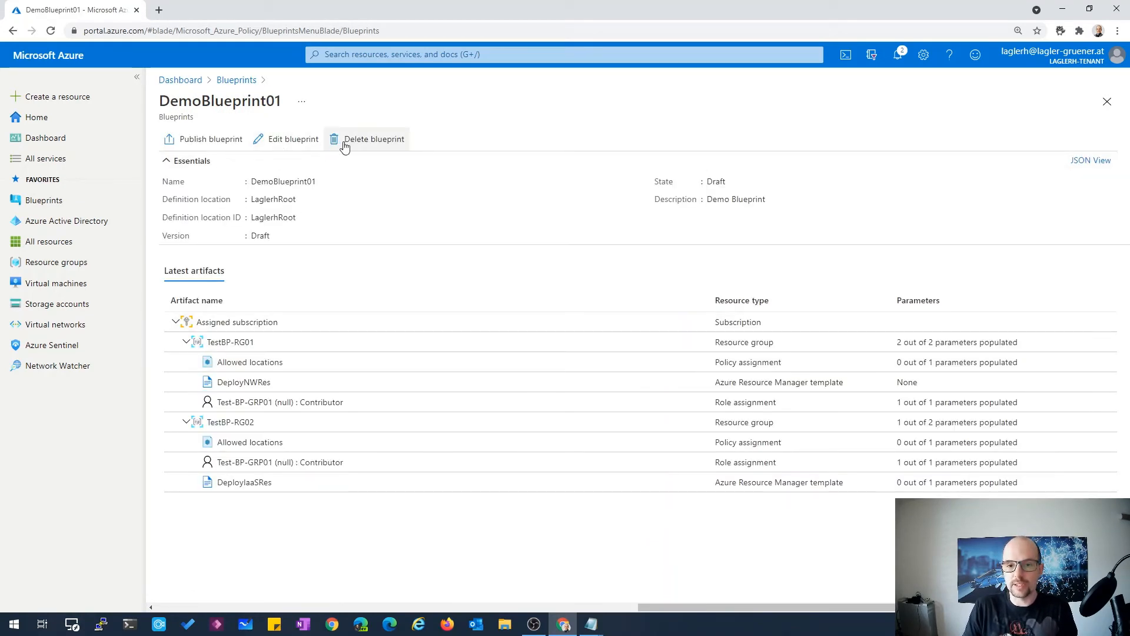
Publish the blueprint as version 1.0 and refresh the list of blueprint definitions
left_click(217, 149)
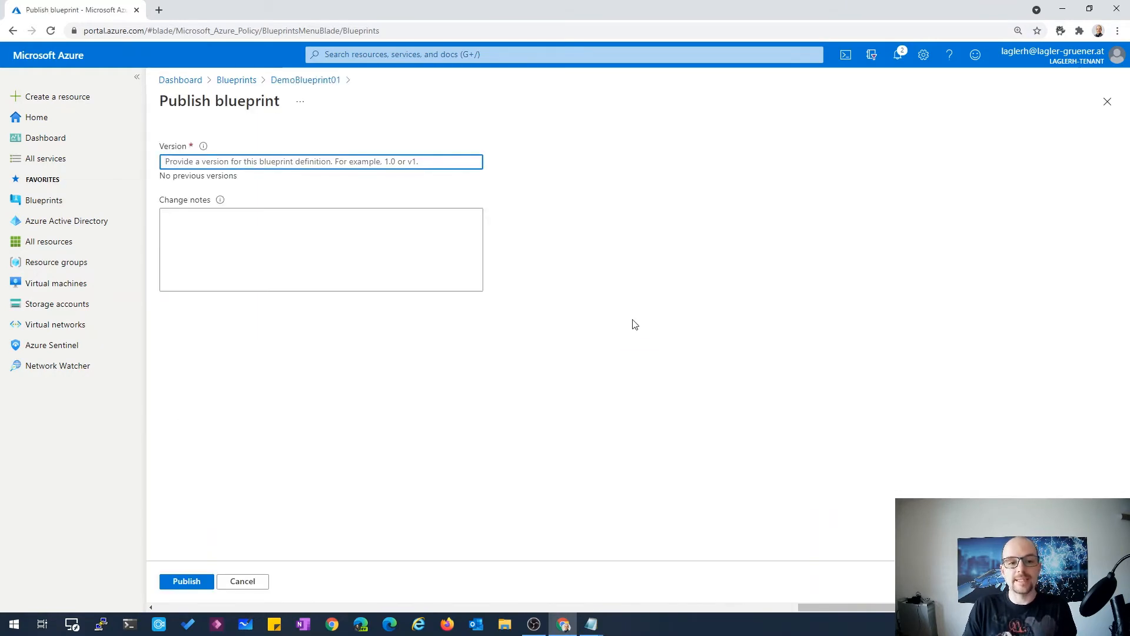
left_click(231, 157)
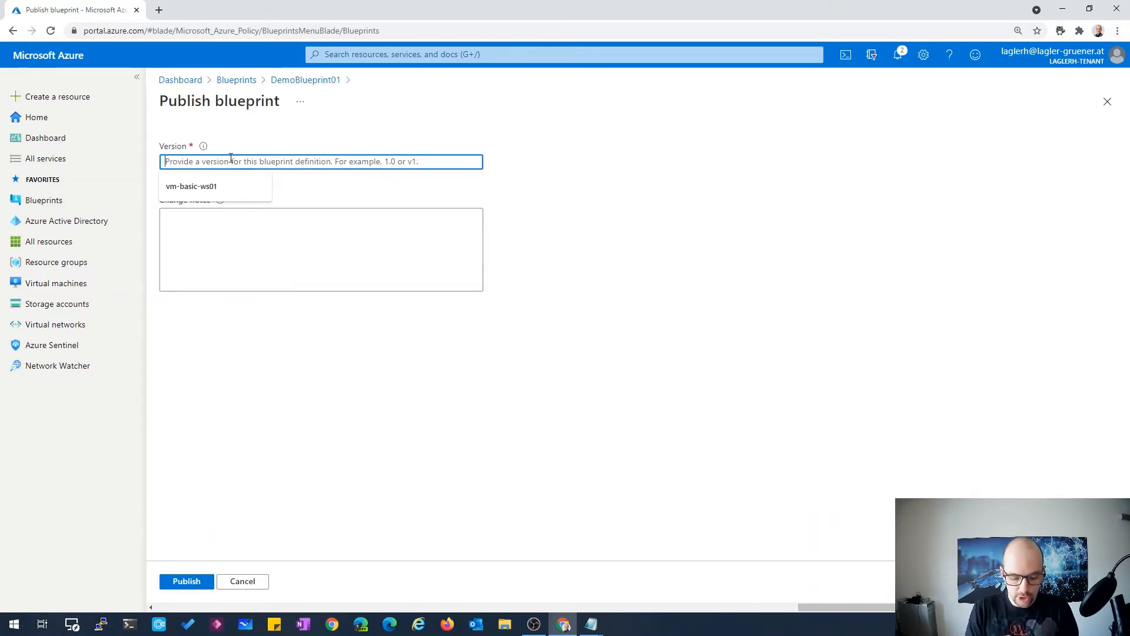
type("1.0")
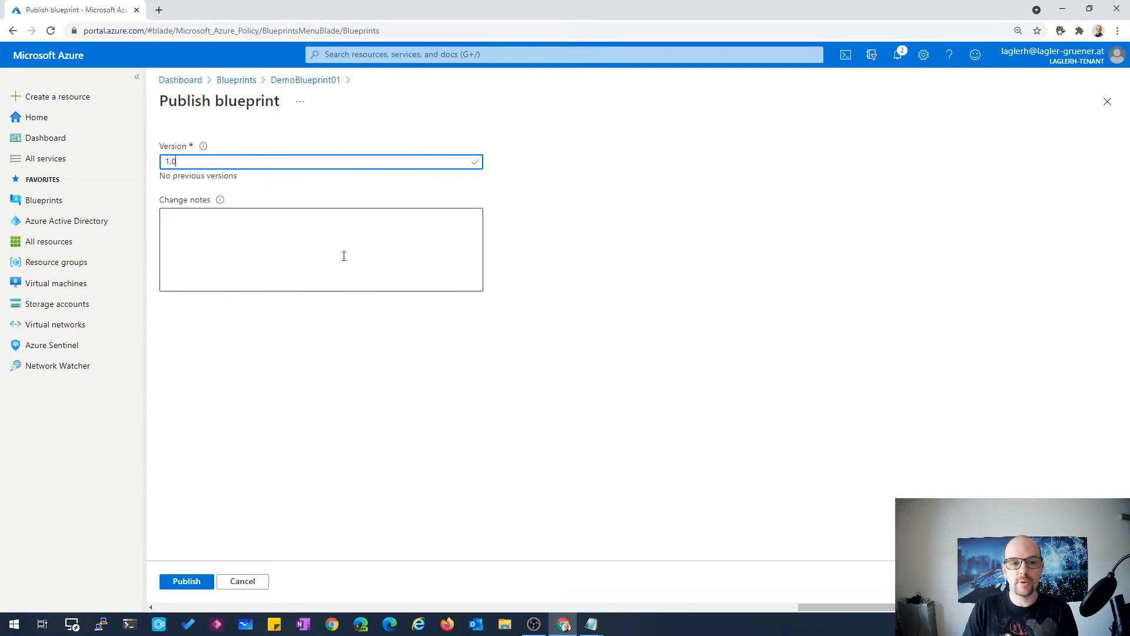
left_click(170, 585)
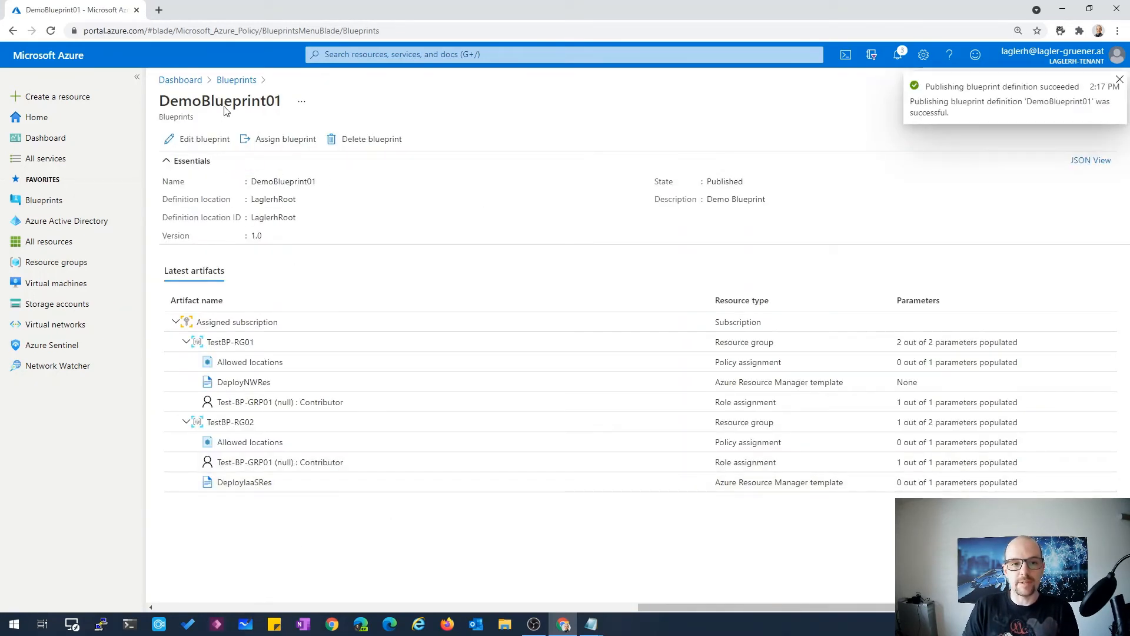
left_click(238, 80)
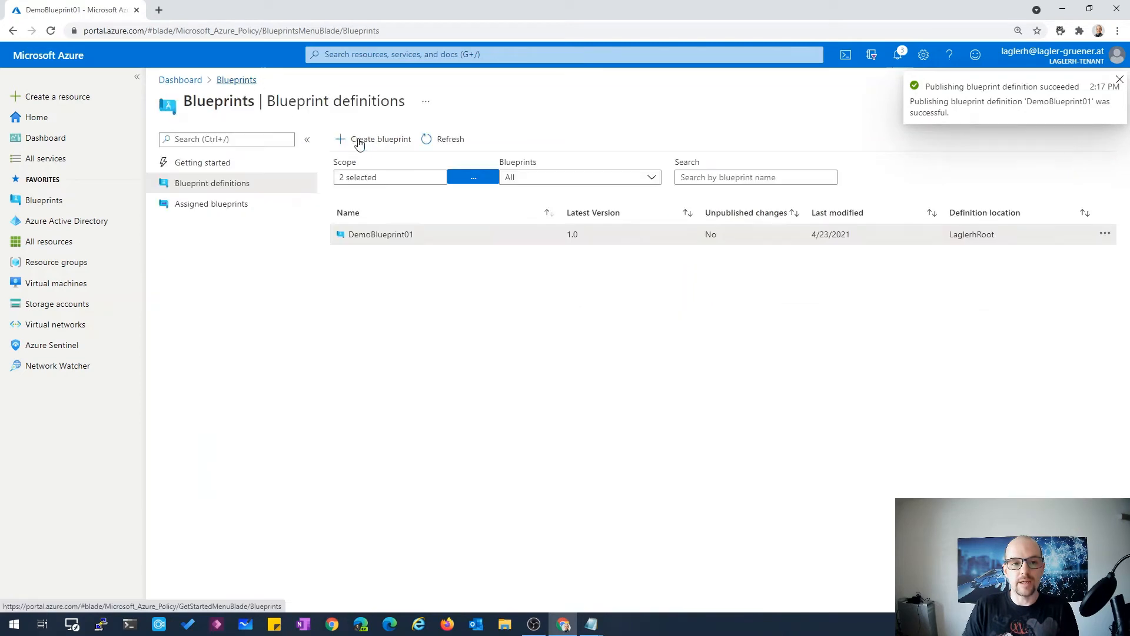
left_click(435, 139)
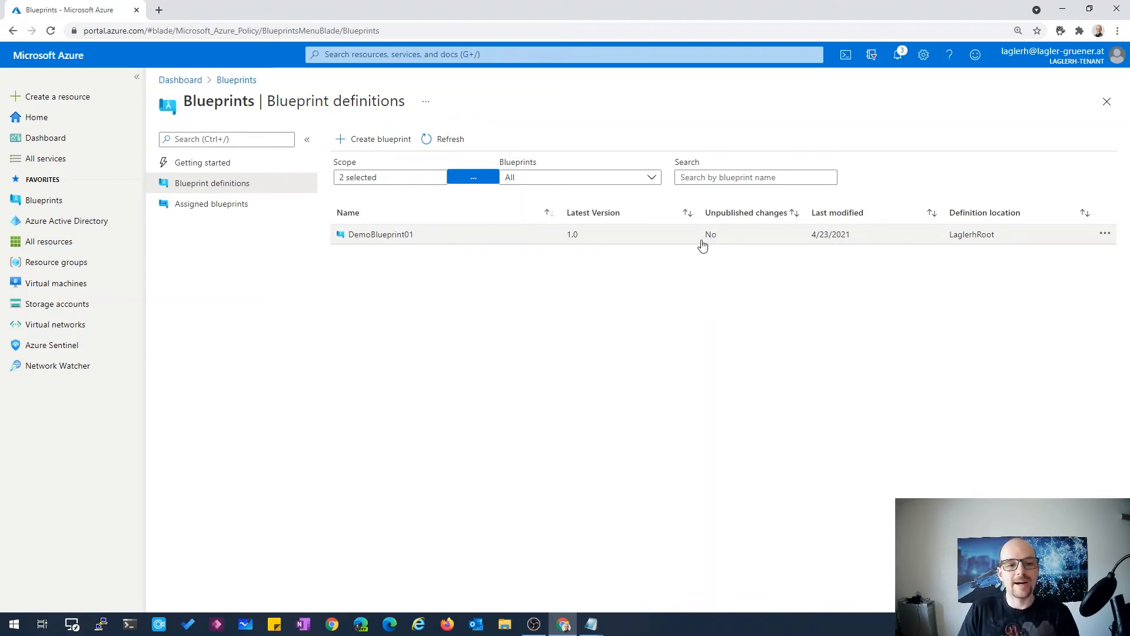
Start an assignment of DemoBlueprint01 and choose the DevTest-MSDN subscription for it
left_click(385, 235)
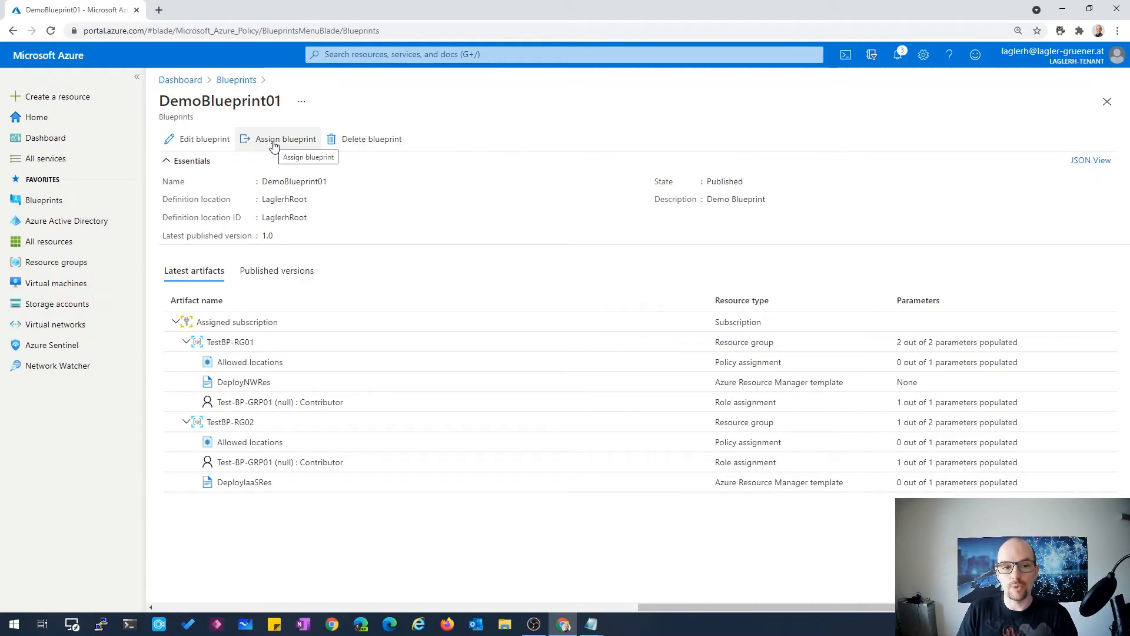
left_click(274, 141)
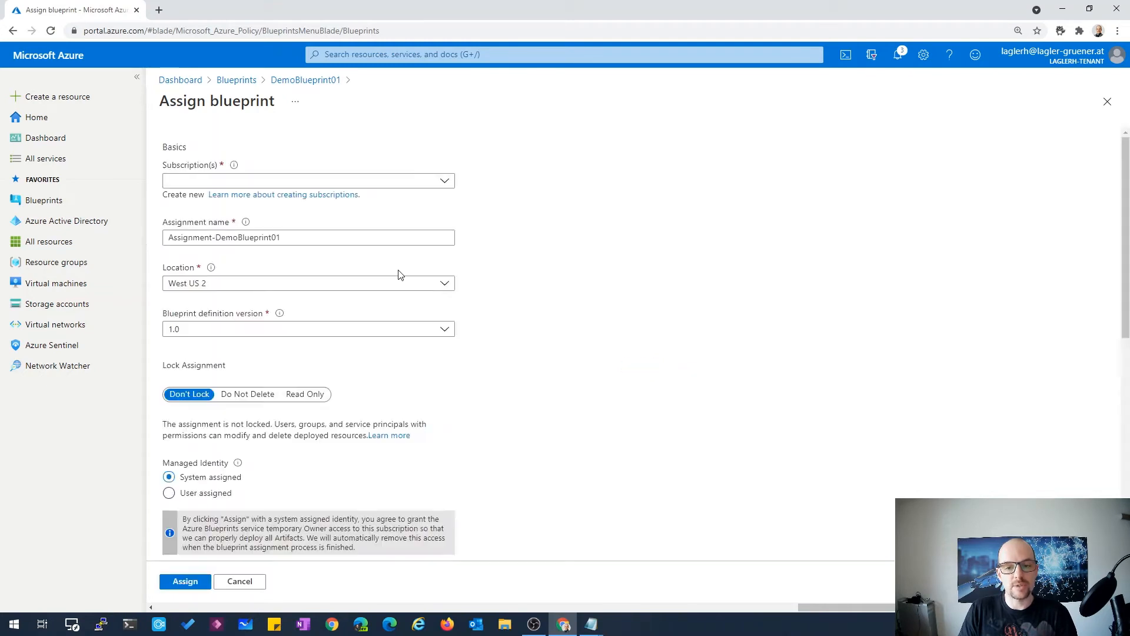
left_click(445, 183)
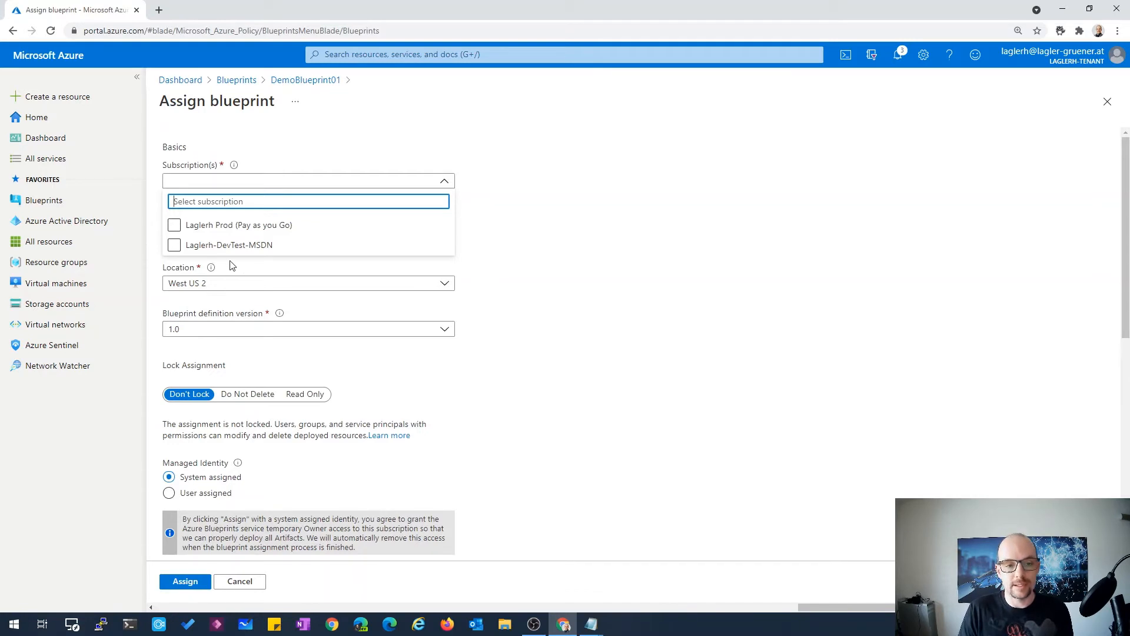
left_click(174, 245)
left_click(659, 257)
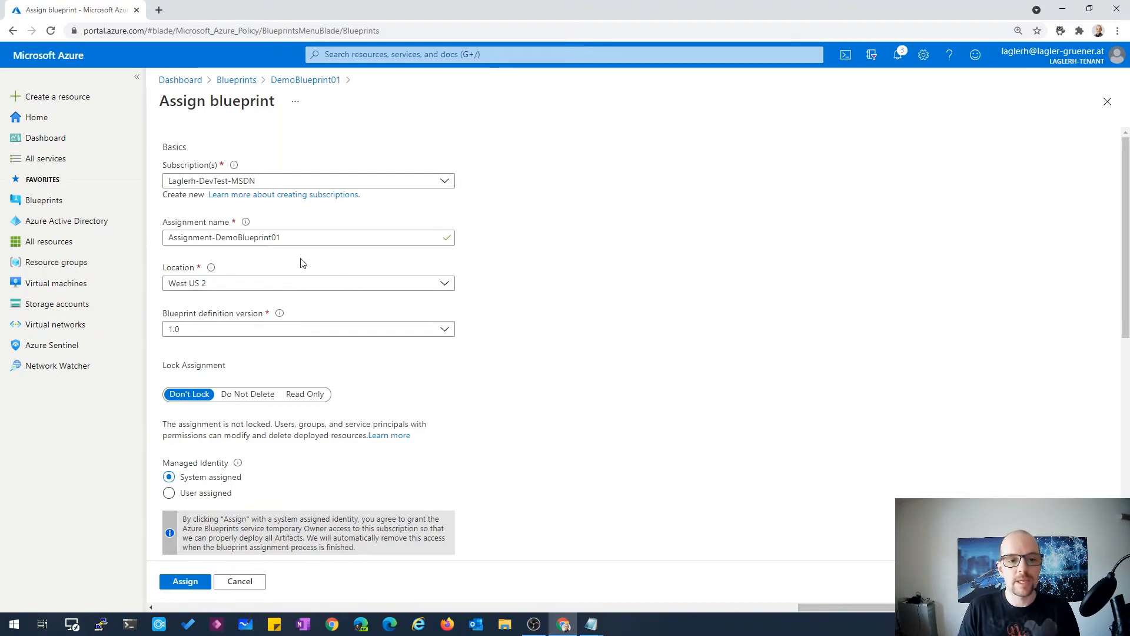
Set the assignment location to West Europe, keeping the assignment name Assignment-DemoBlueprint01 and blueprint definition version 1.0
left_click(290, 237)
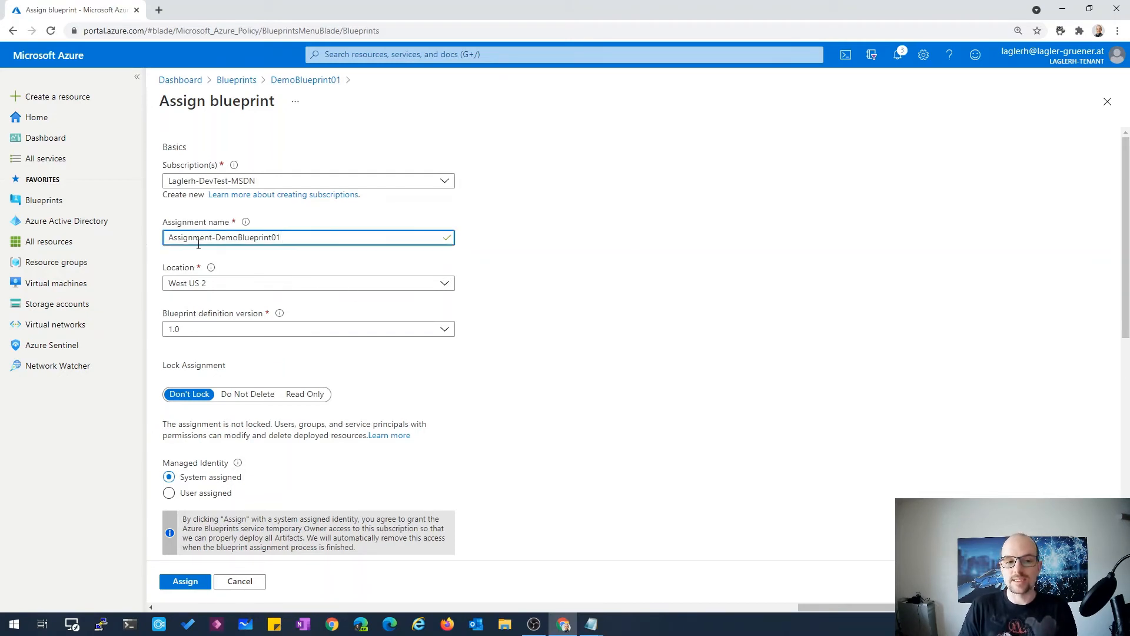
left_click(263, 286)
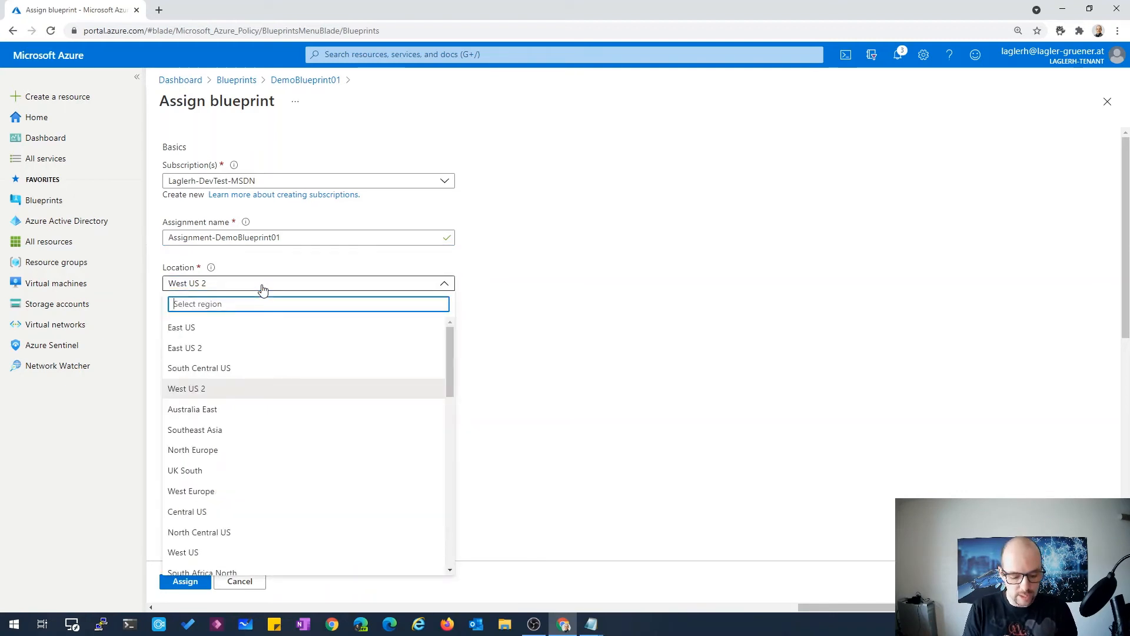
type("West Euro")
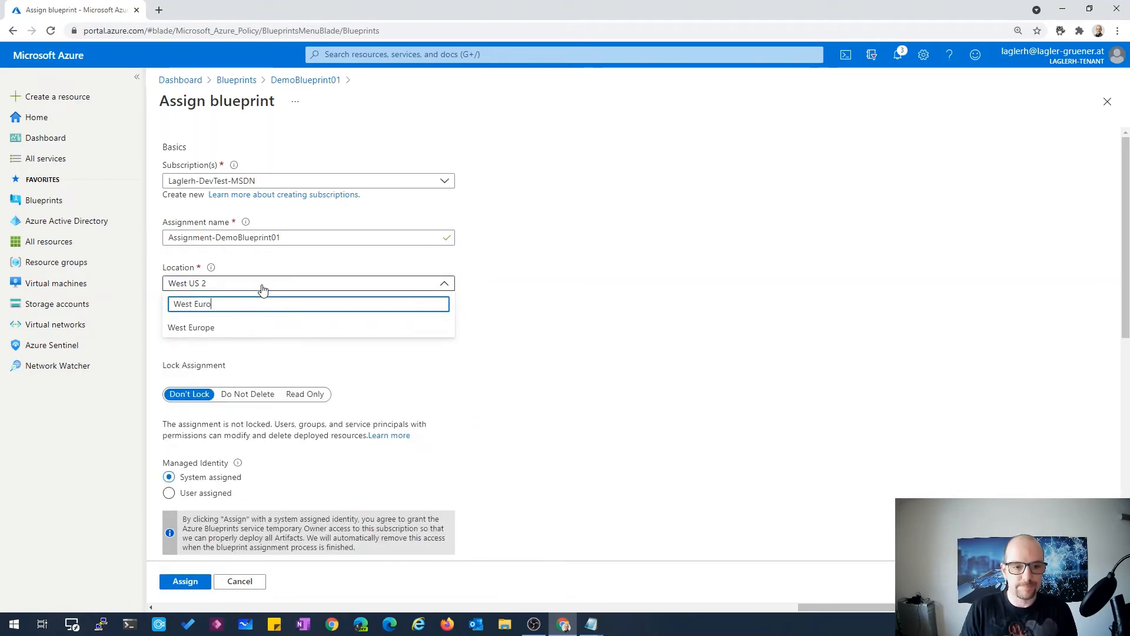
left_click(247, 328)
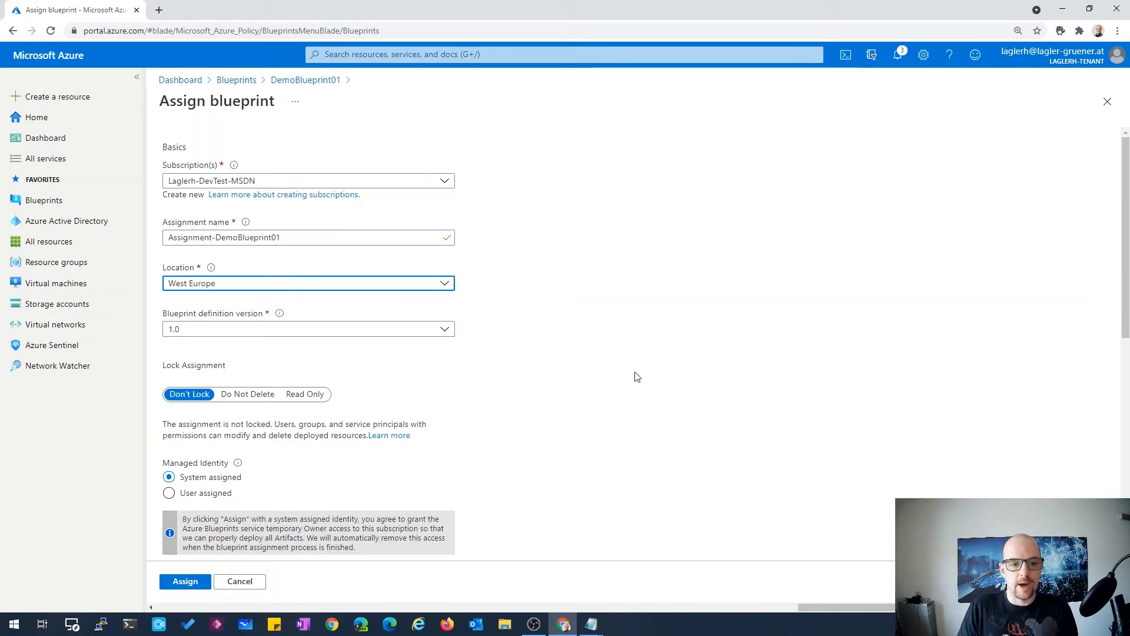
left_click(444, 333)
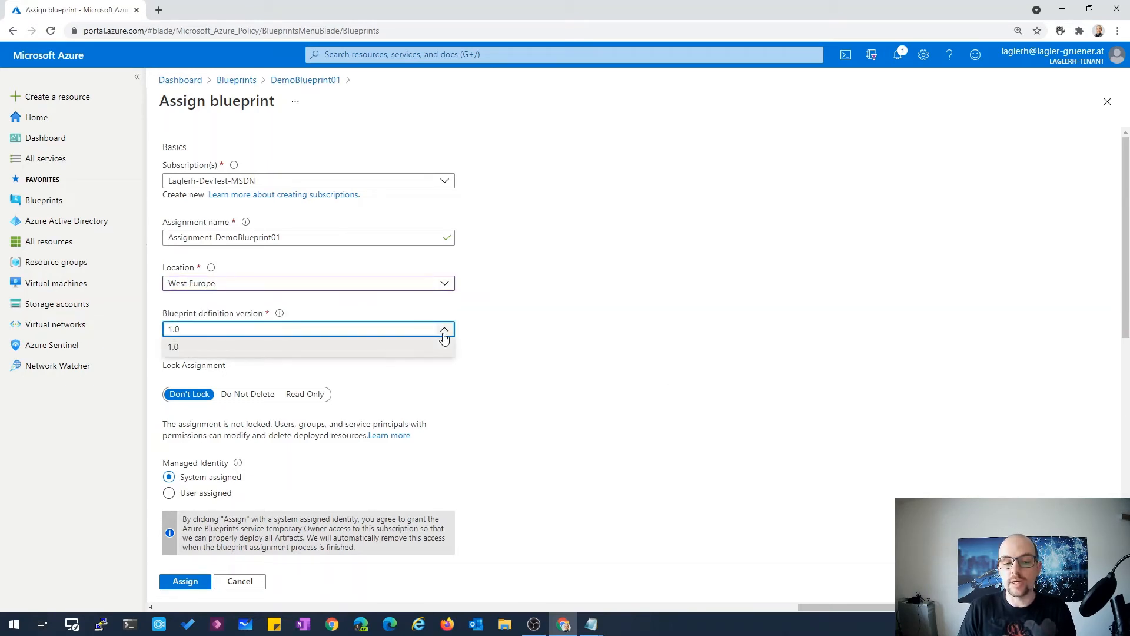
left_click(526, 328)
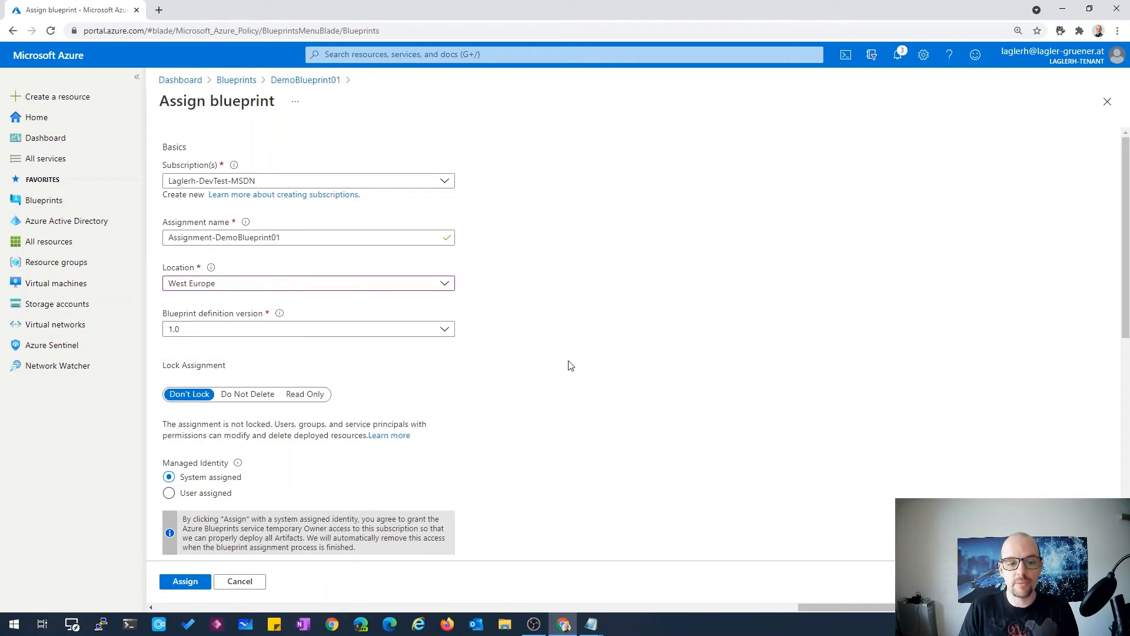
scroll(487, 396, "down", 2)
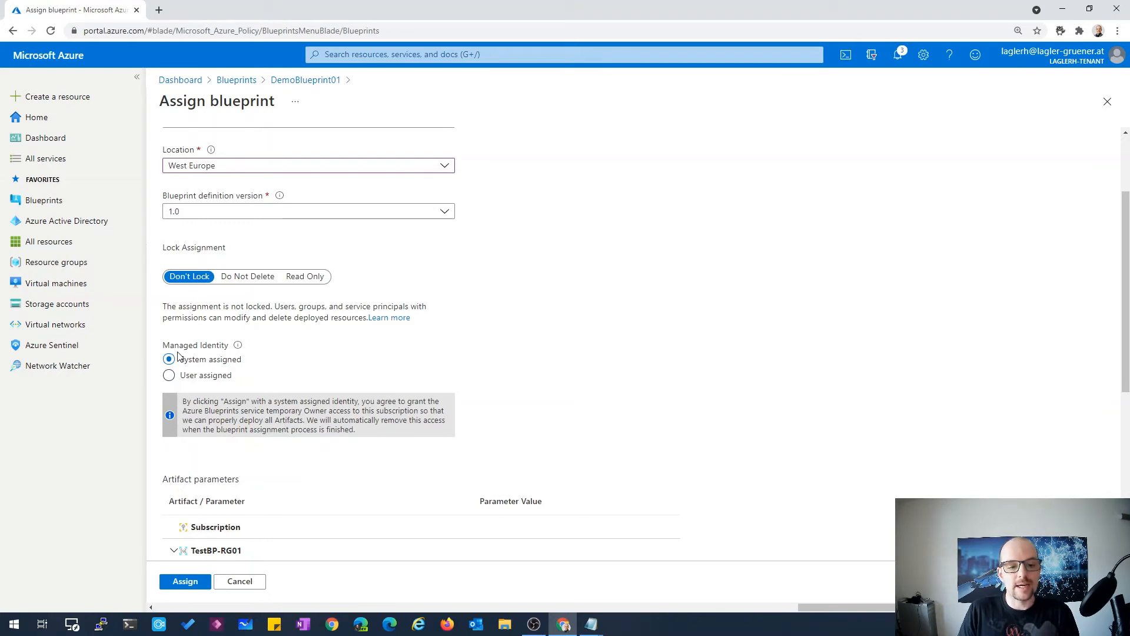
scroll(193, 363, "down", 1)
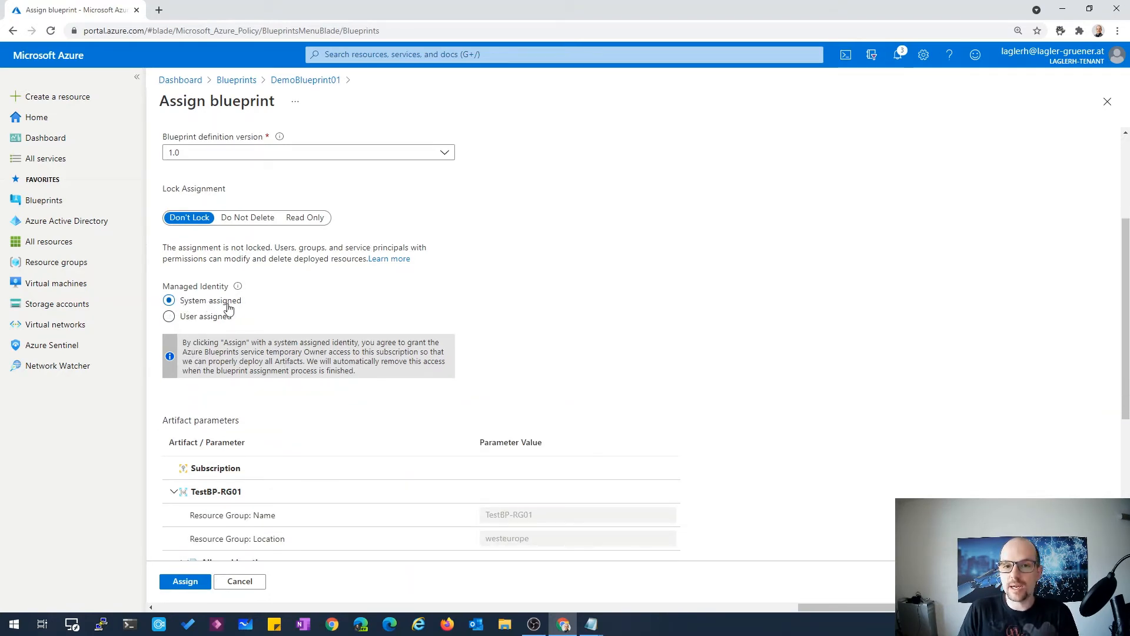
left_click(170, 316)
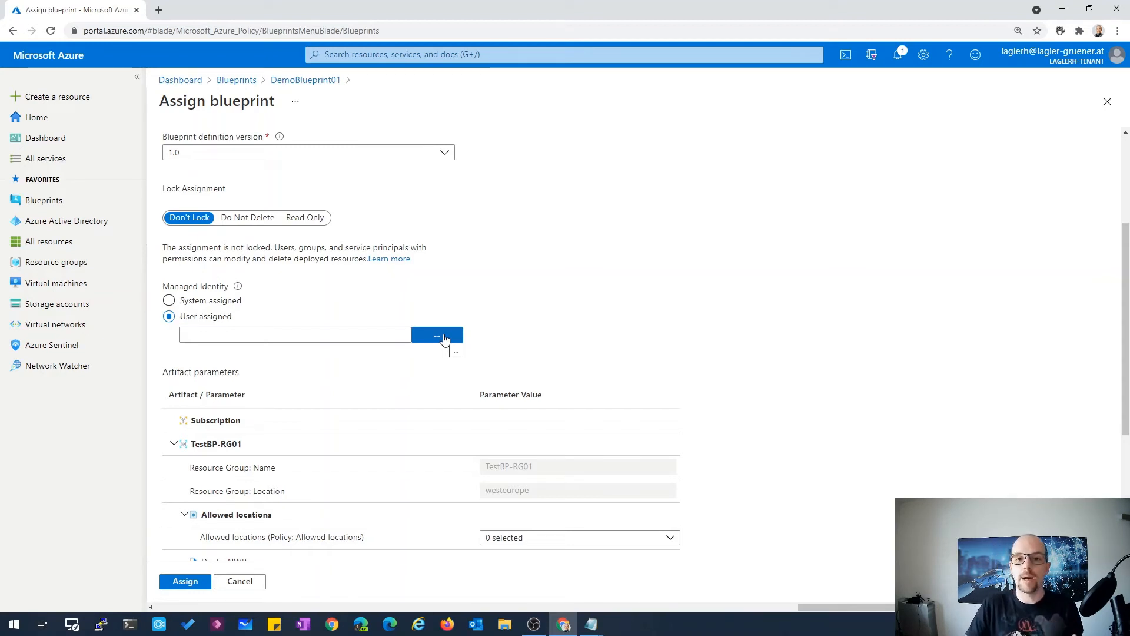
left_click(202, 305)
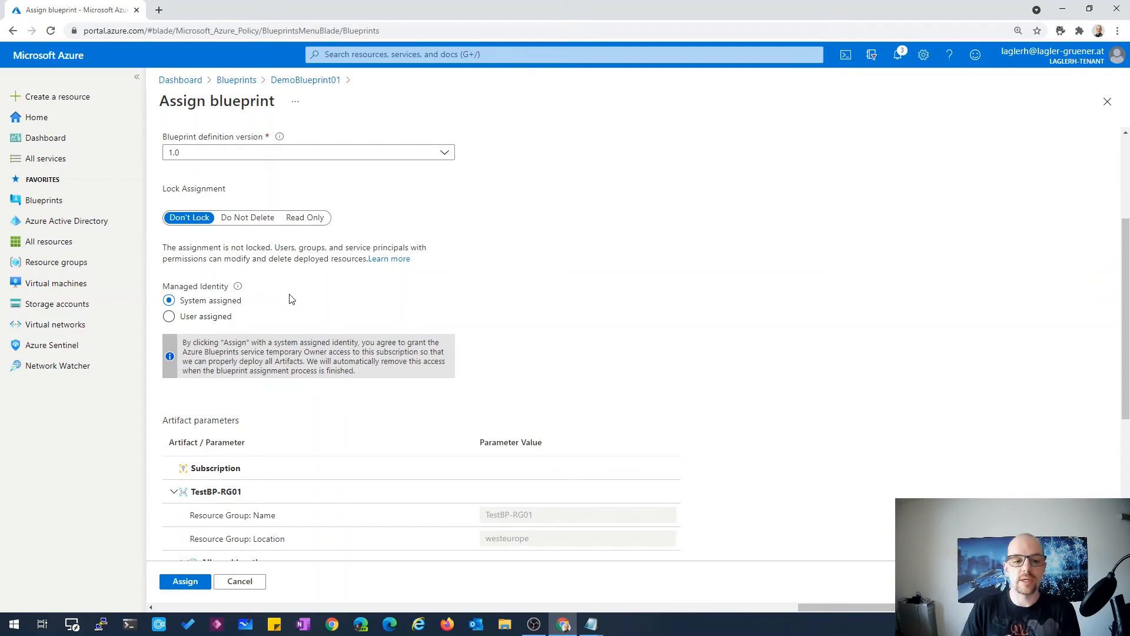
Set the allowed locations of the TestBP-RG01 policy artifact to North Europe and West Europe
scroll(412, 359, "down", 5)
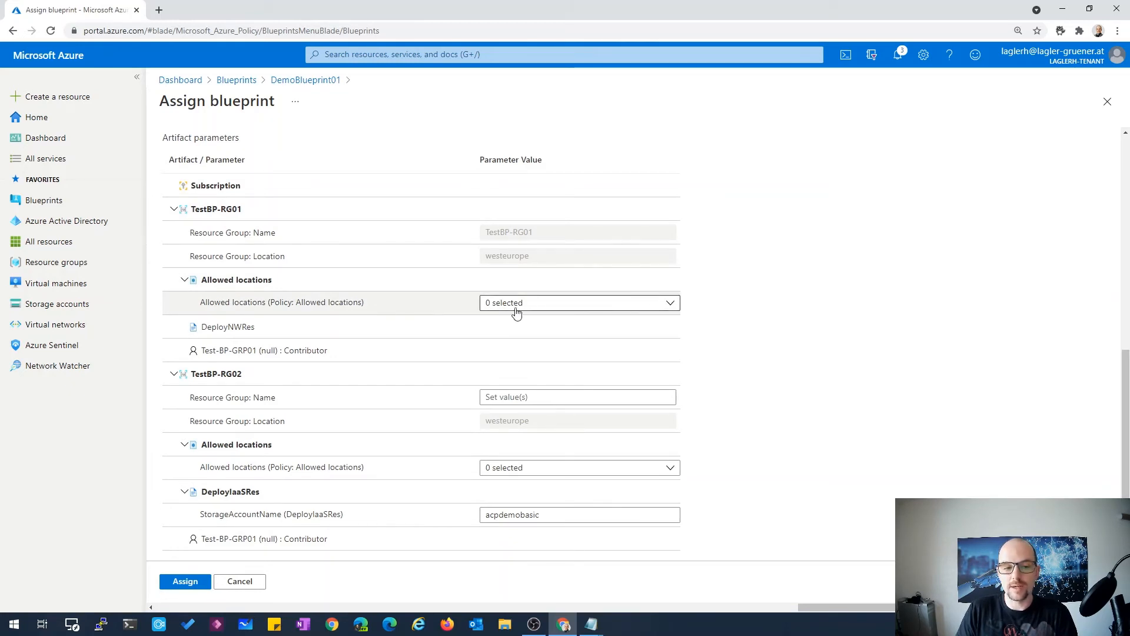
left_click(670, 304)
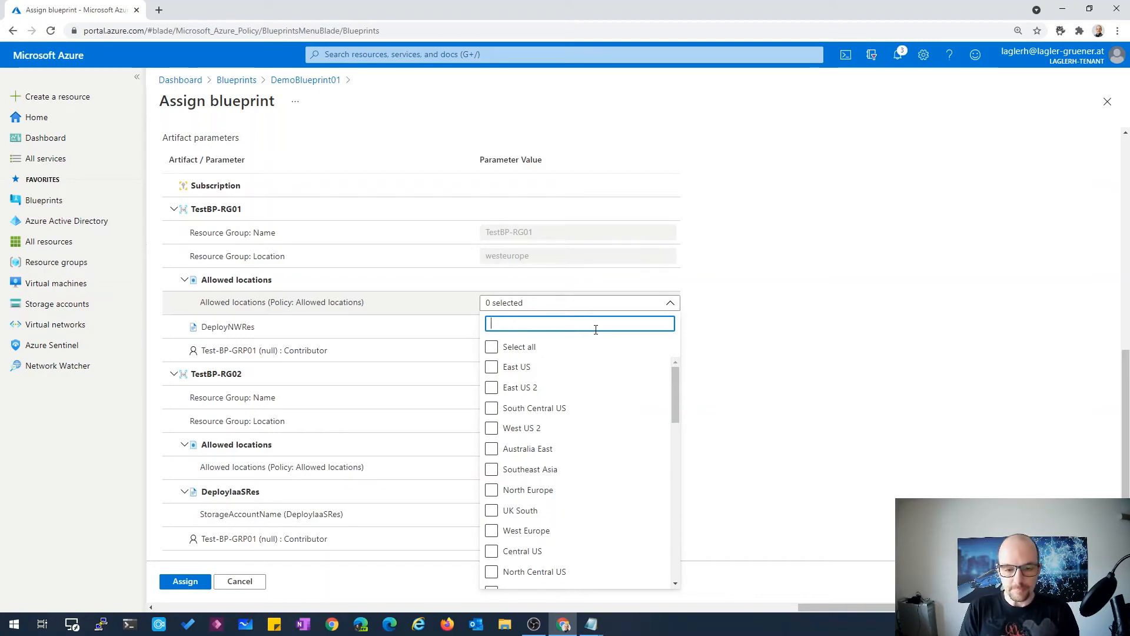
type("w")
key("BackSpace")
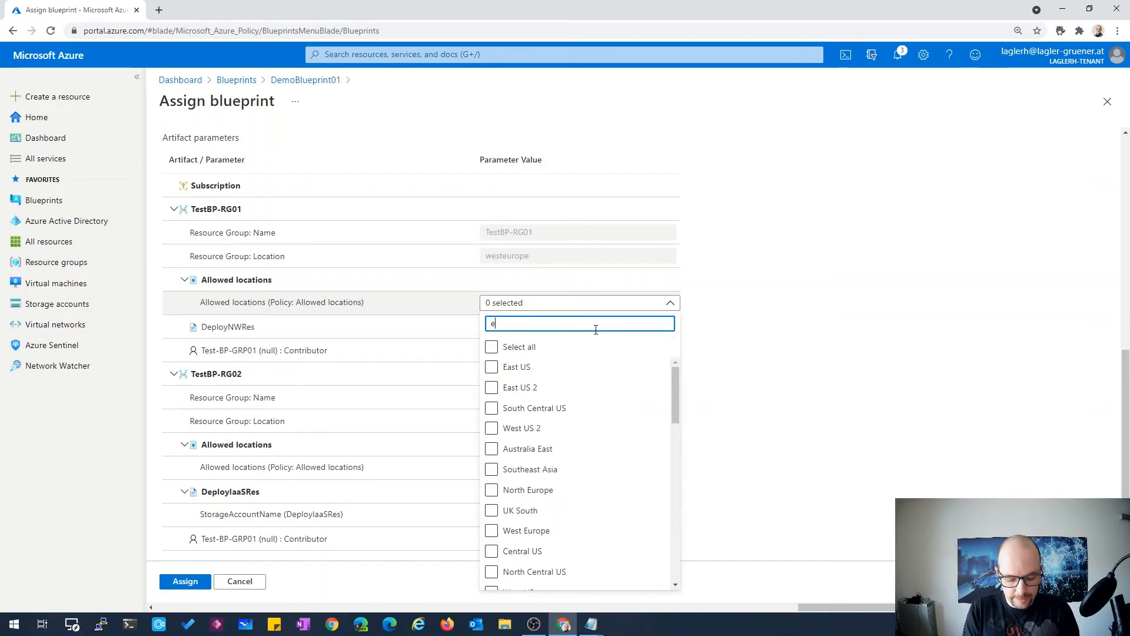
type("europ")
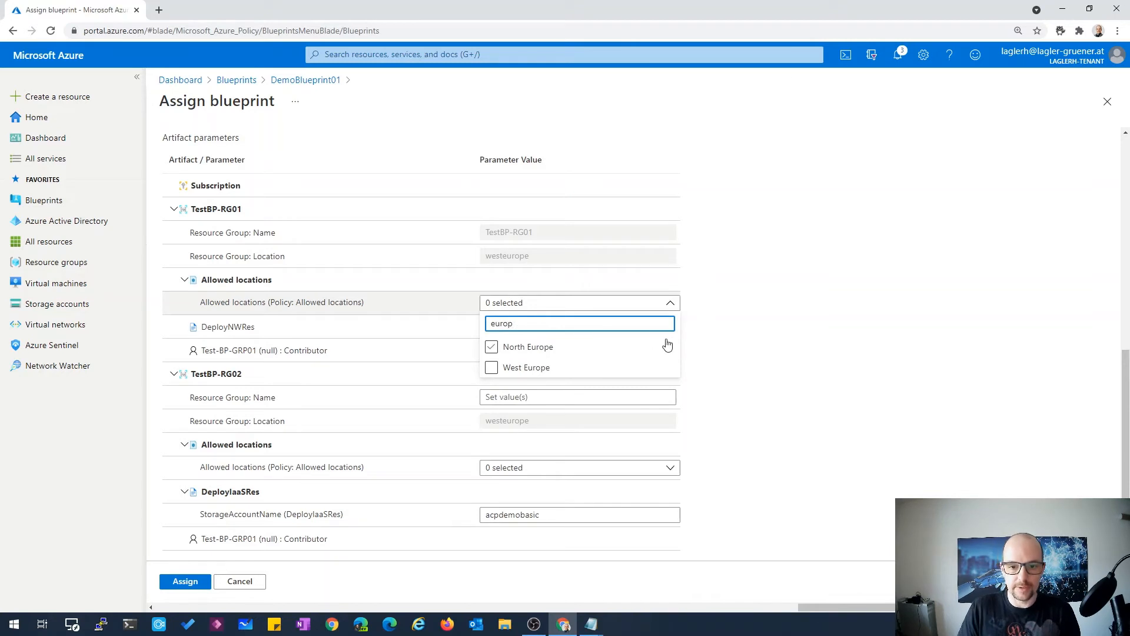
left_click(551, 347)
left_click(513, 367)
left_click(861, 360)
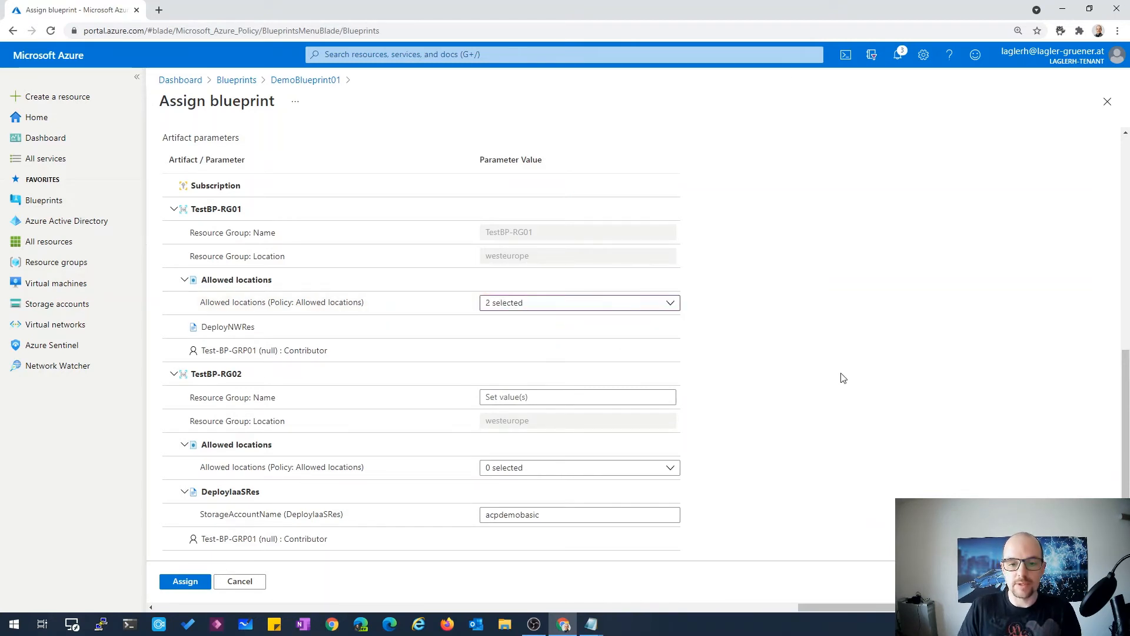
Enter TestBP-RG02 as the name of the second resource group, based on the copied name TestBP-RG01
left_click(537, 399)
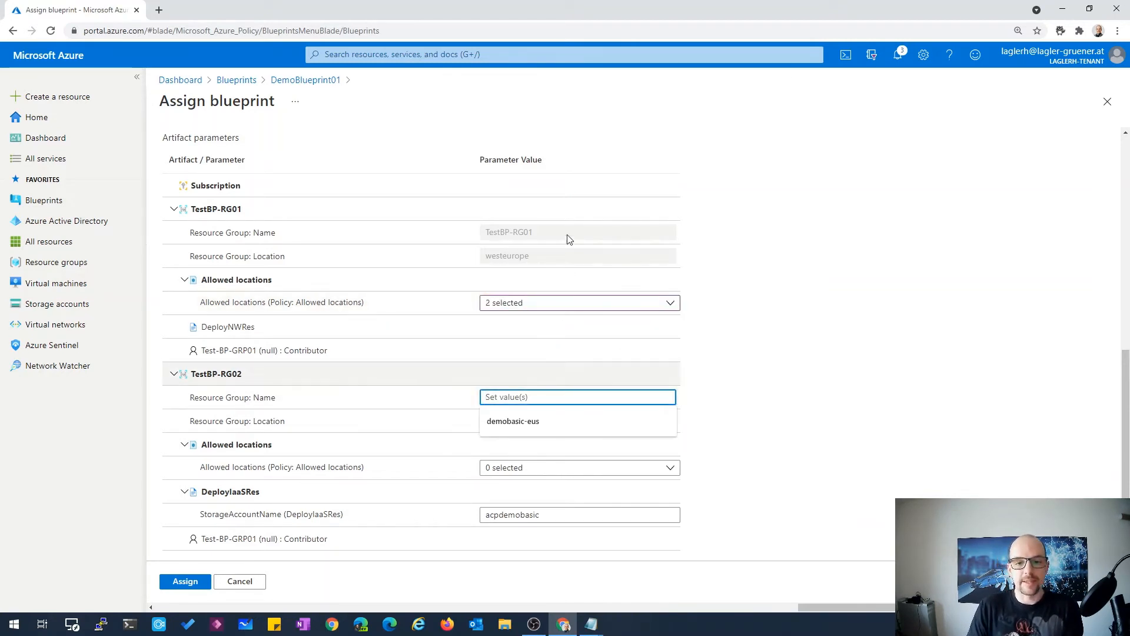
left_click(517, 237)
left_click_drag(533, 236, 484, 242)
key("ctrl+c")
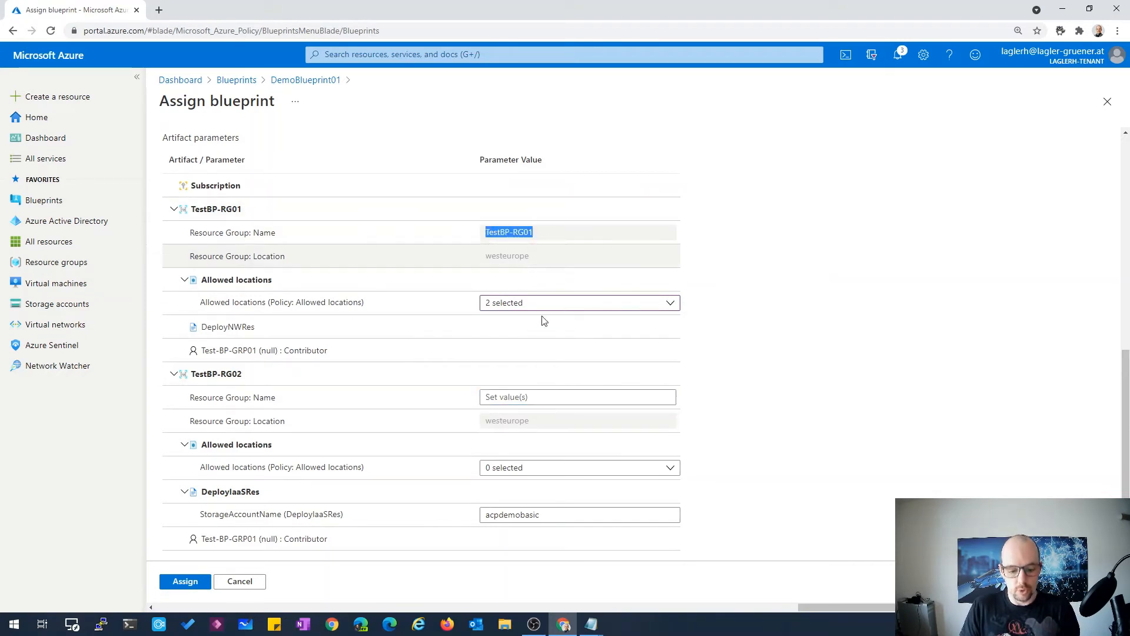
left_click(539, 397)
key("ctrl+v")
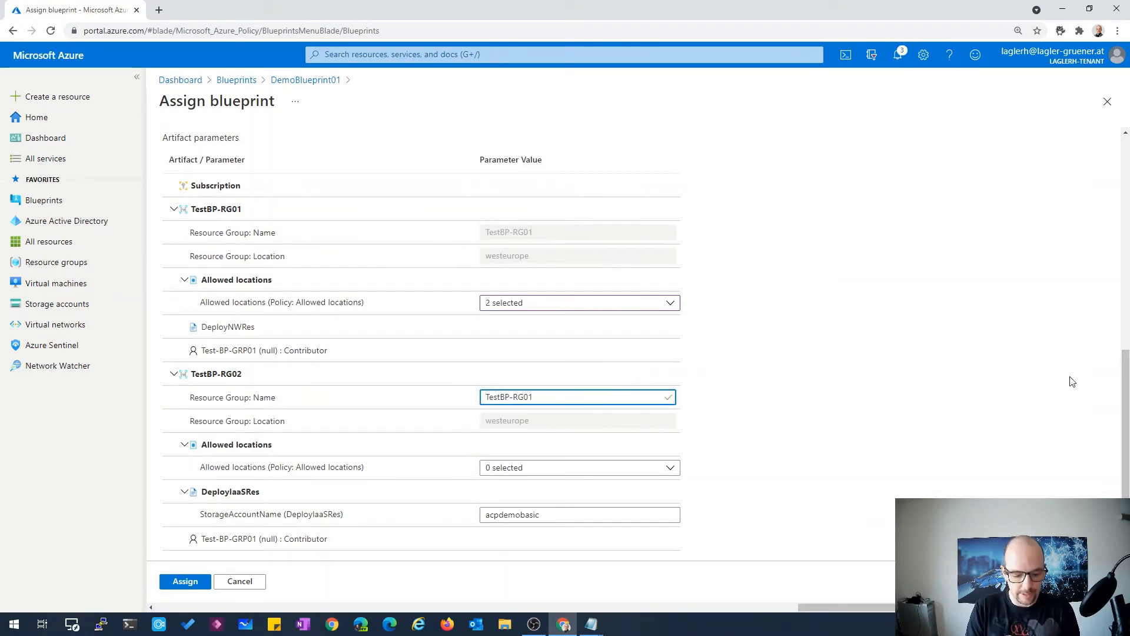
Set the allowed locations of the TestBP-RG02 policy artifact to North Europe and West Europe
left_click(634, 471)
left_click(654, 403)
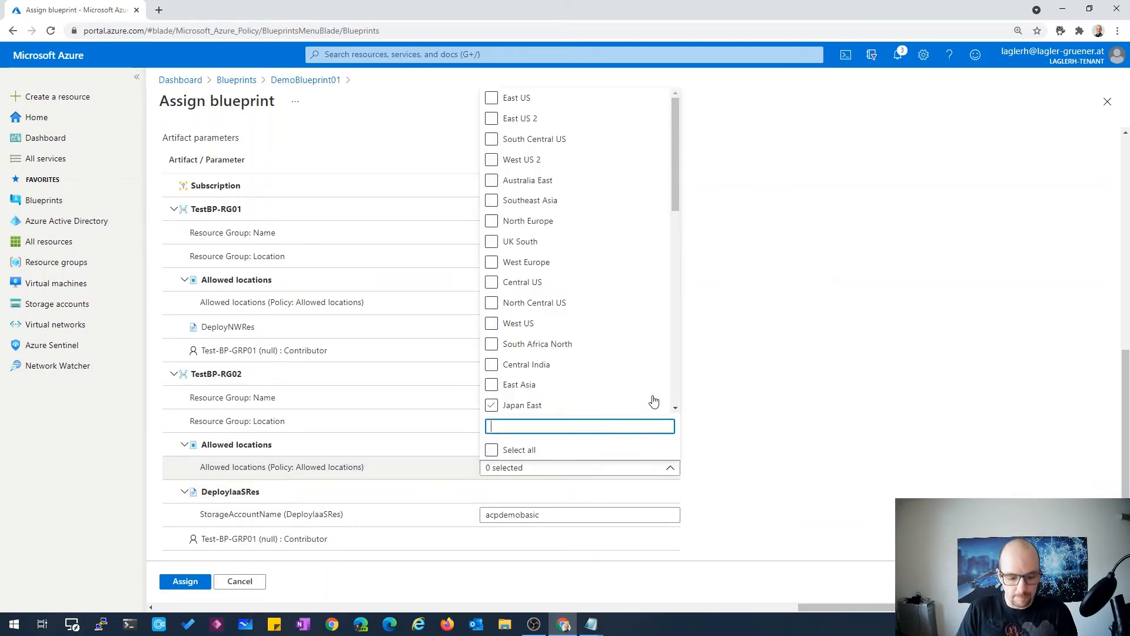
type("eur")
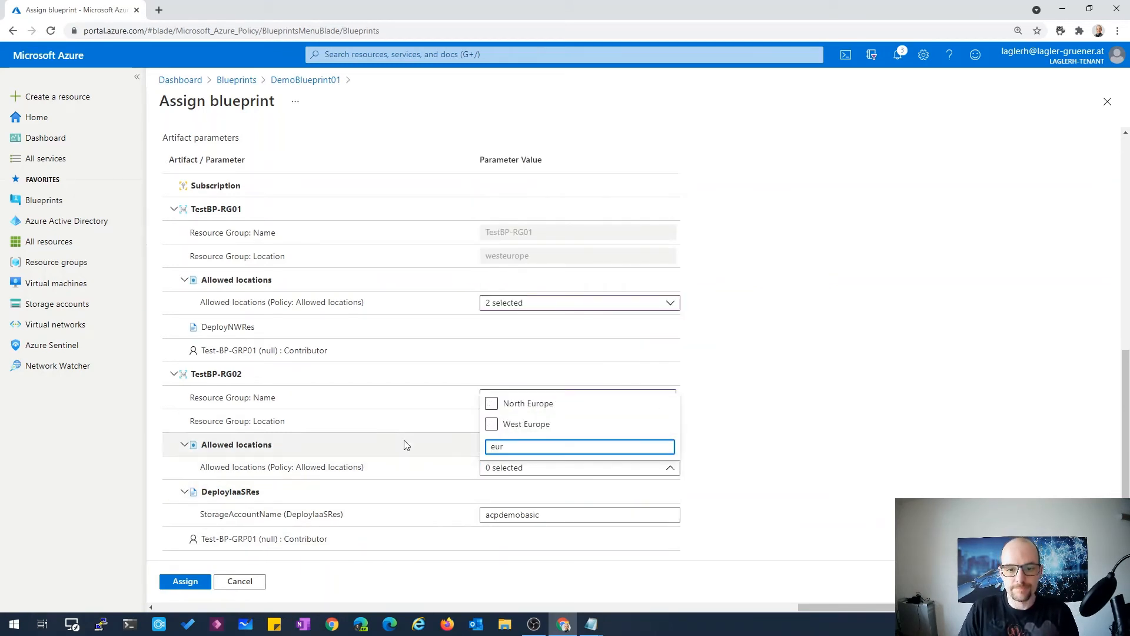
left_click(492, 403)
left_click(491, 423)
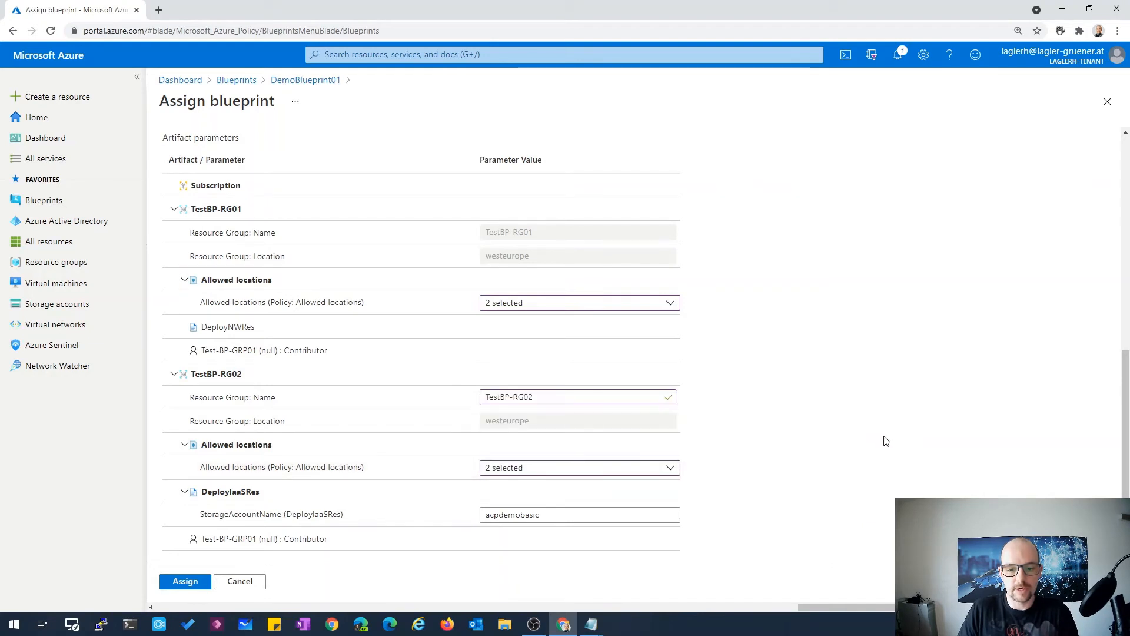
left_click(887, 442)
Assign the blueprint with the storage account name acpdemobasic and open the details of the new assignment
left_click(562, 515)
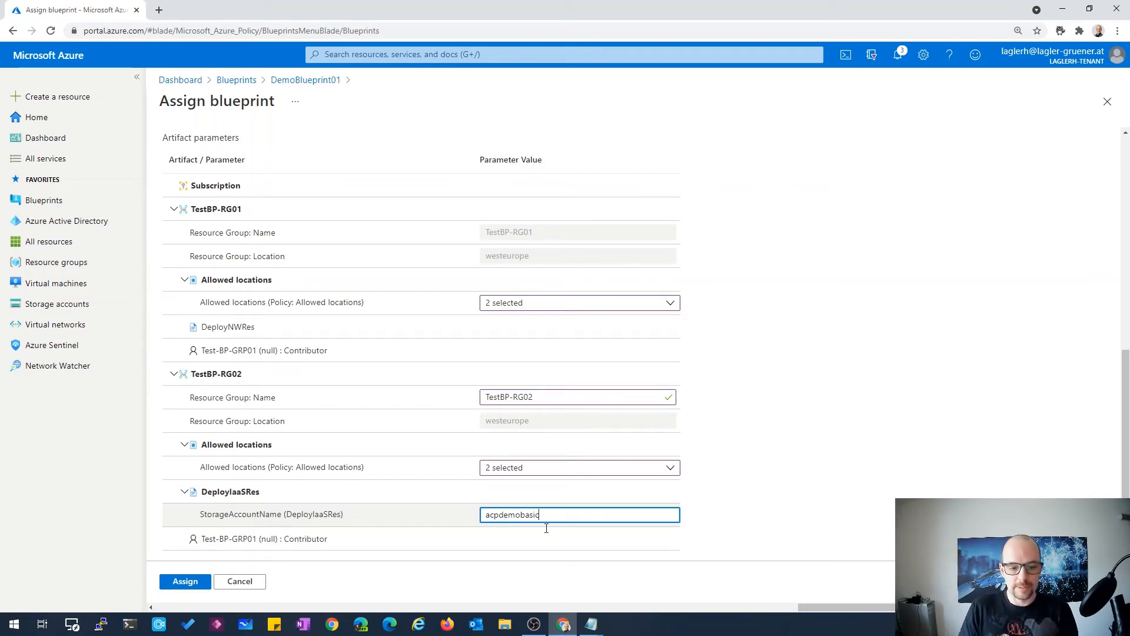
left_click(185, 582)
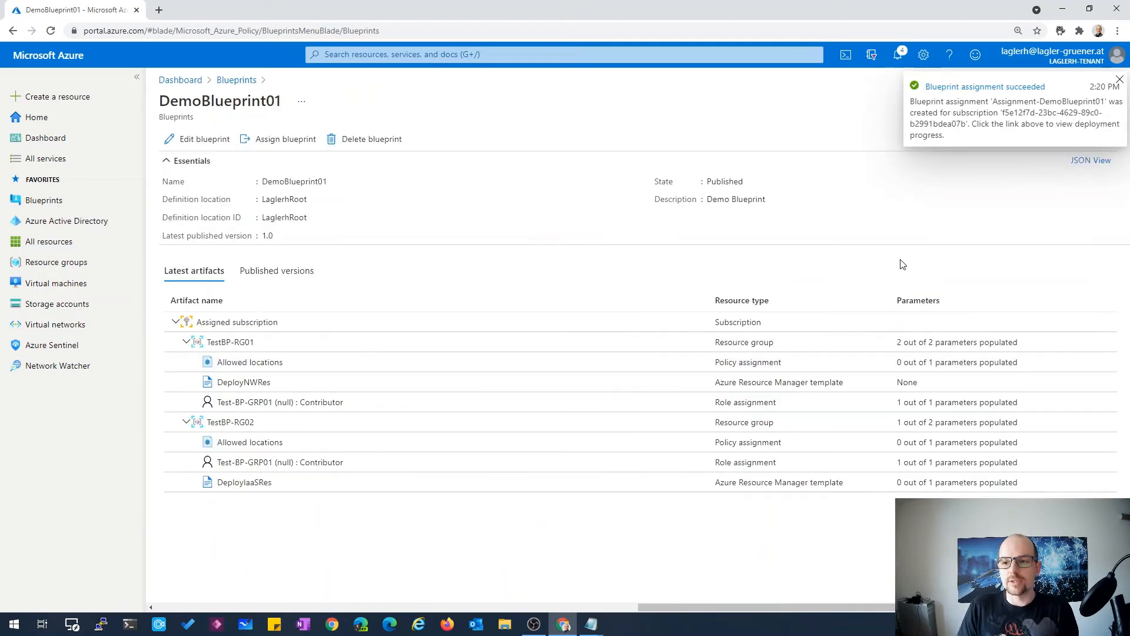
left_click(971, 88)
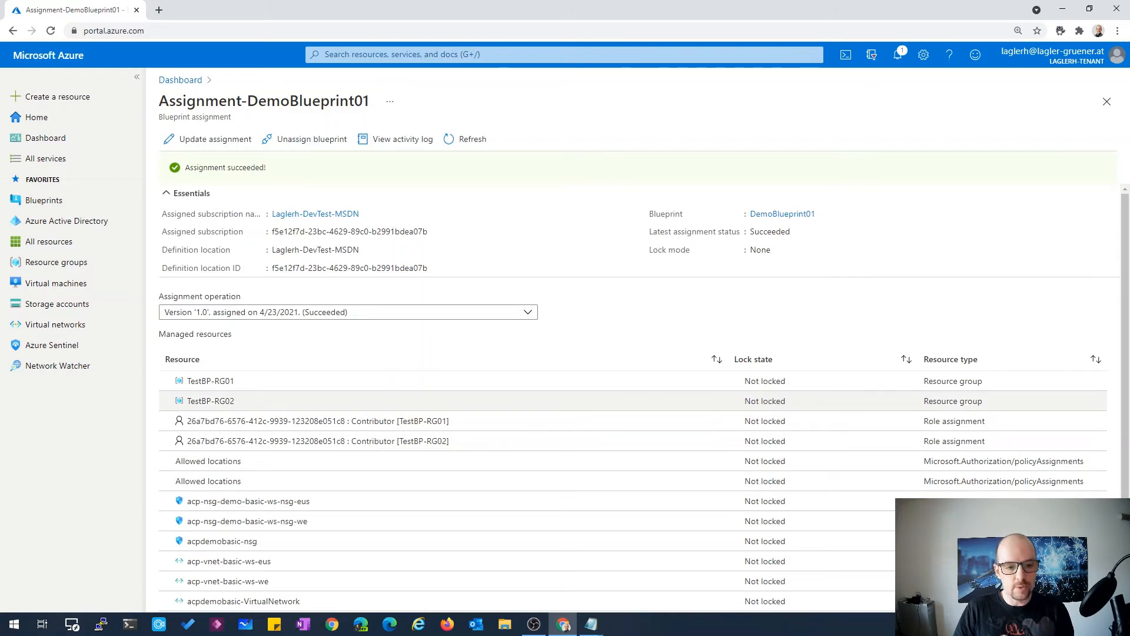
mouse_move(186, 389)
left_mouse_down()
mouse_move(226, 386)
mouse_move(203, 413)
mouse_move(210, 430)
left_mouse_up()
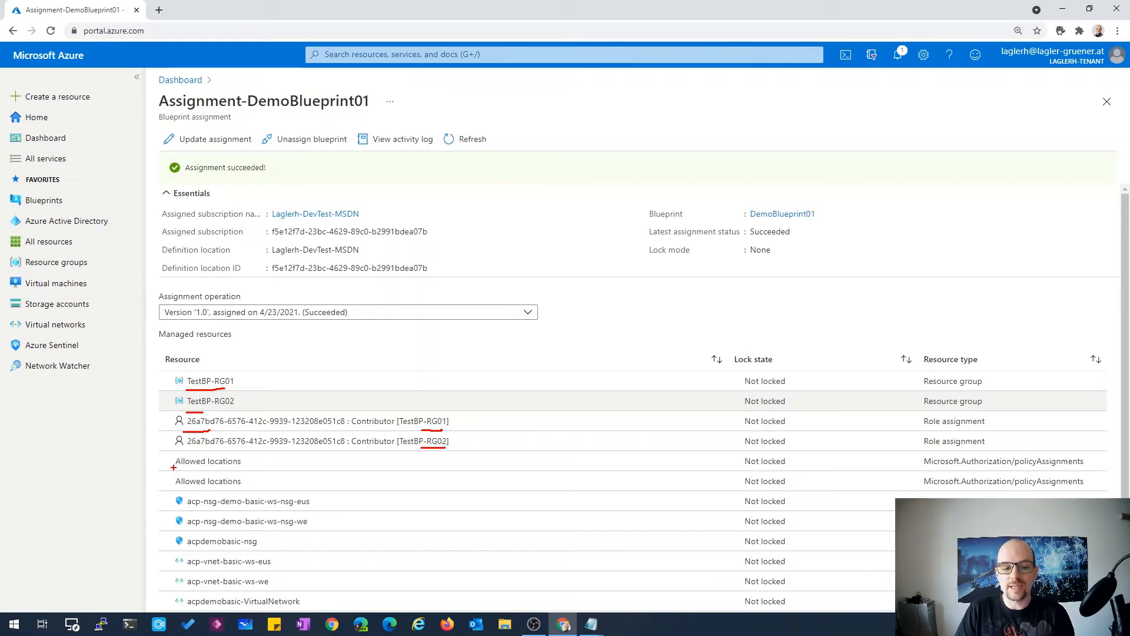
Review the managed resources listed in the DemoBlueprint01 assignment, from the resource groups down to the deployed network and VM resources
mouse_move(174, 466)
left_mouse_down()
mouse_move(206, 467)
mouse_move(194, 488)
left_mouse_up()
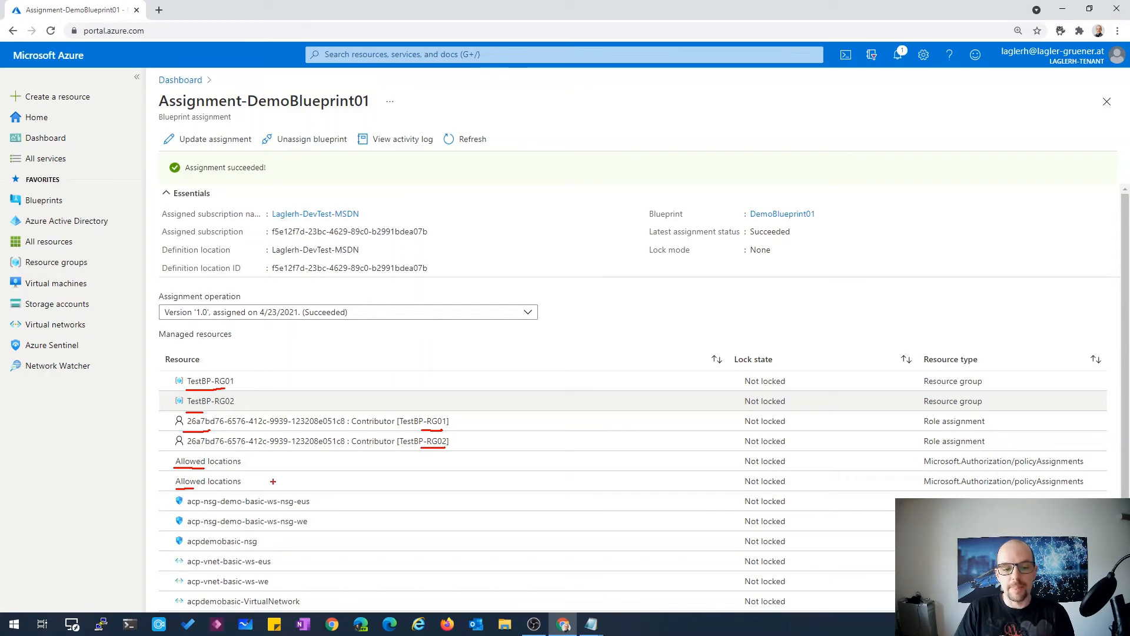
key("Escape")
scroll(286, 517, "down", 3)
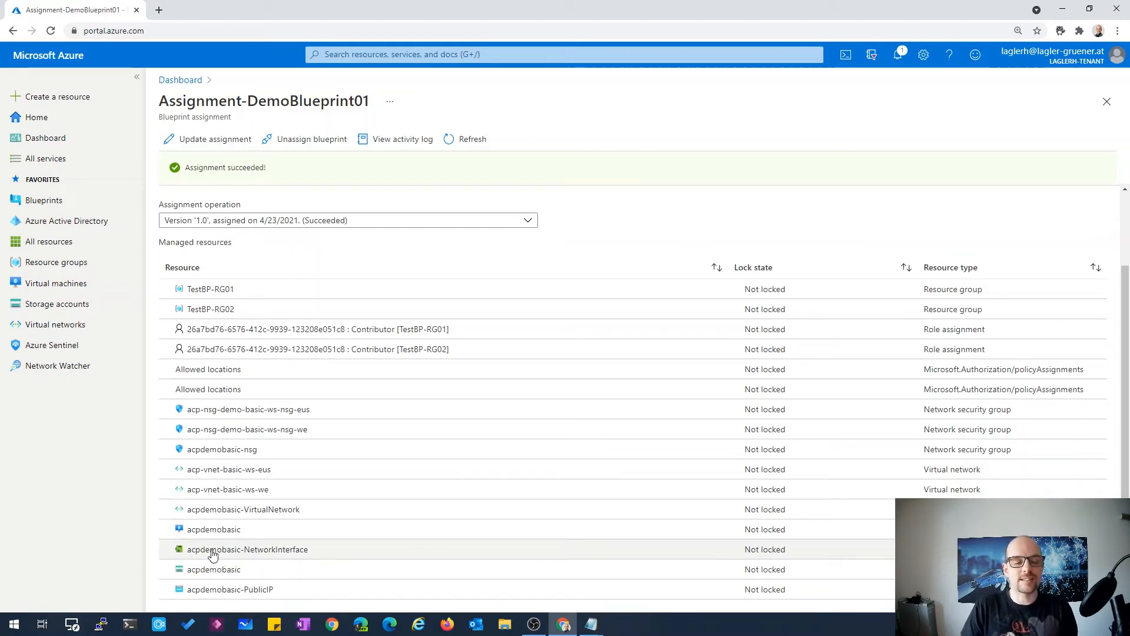
Open the TestBP-RG01 resource group and examine its role assignments
left_click(77, 265)
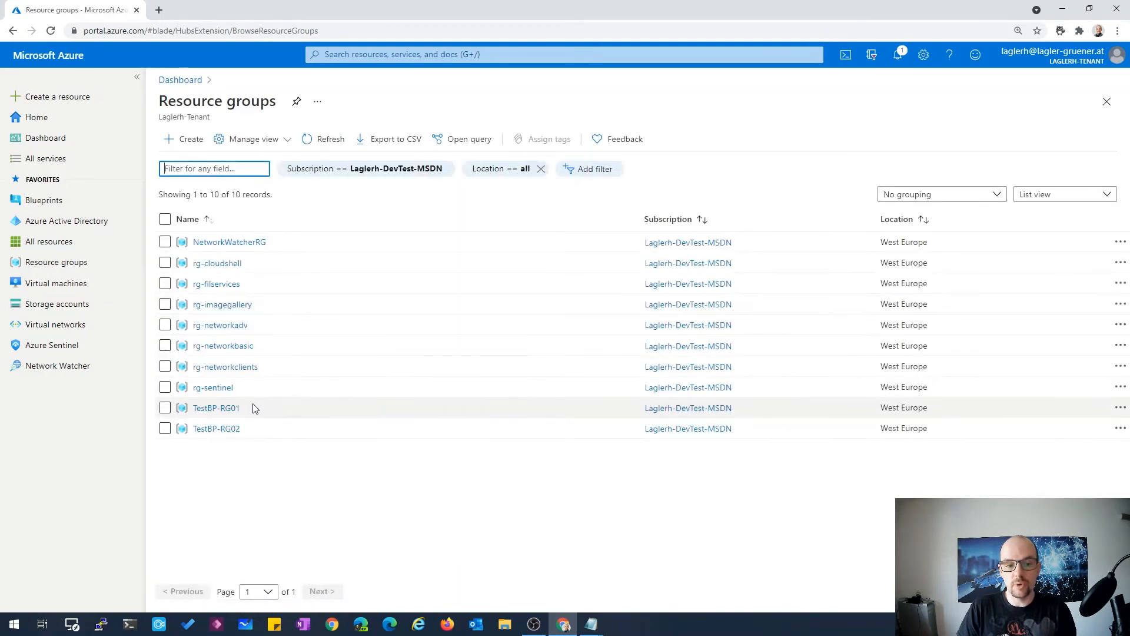
left_click(222, 410)
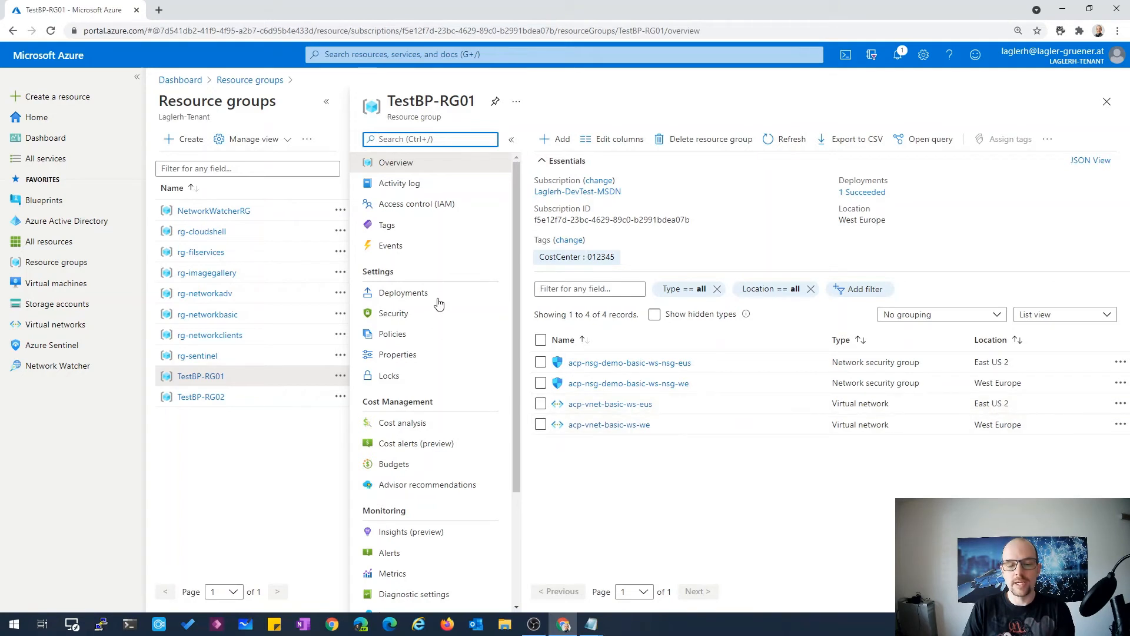
left_click(431, 205)
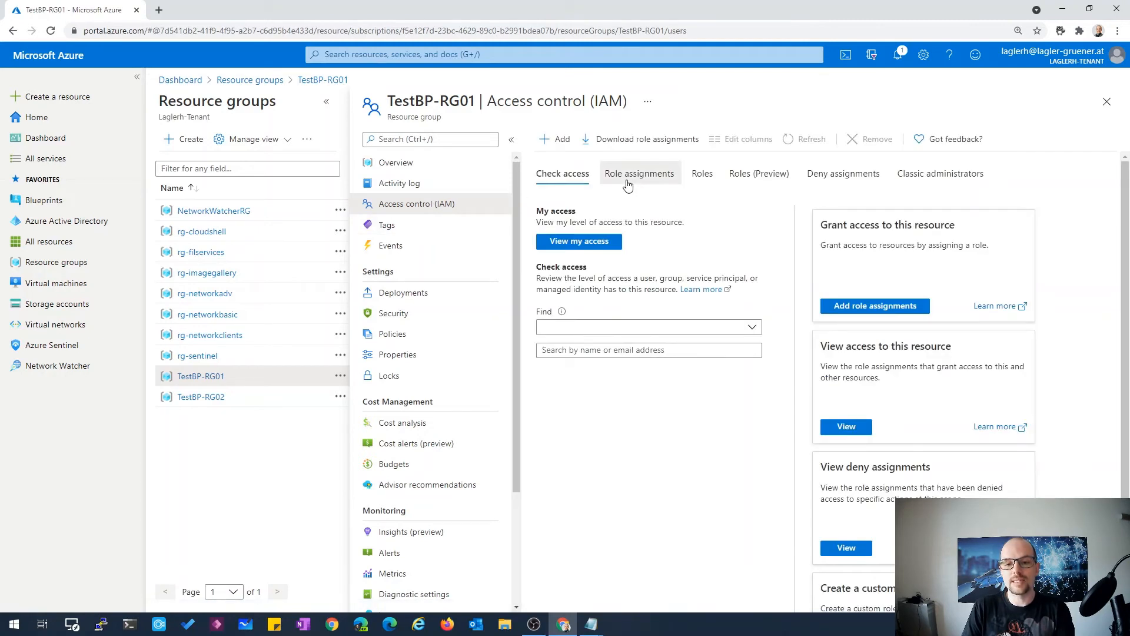
left_click(627, 185)
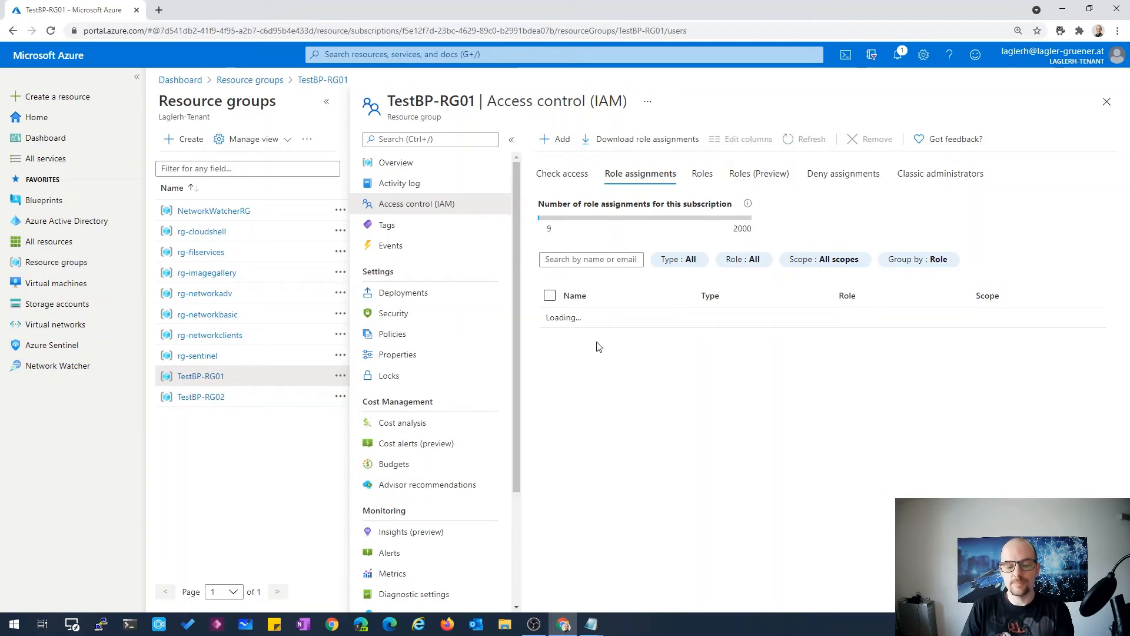
scroll(612, 365, "down", 1)
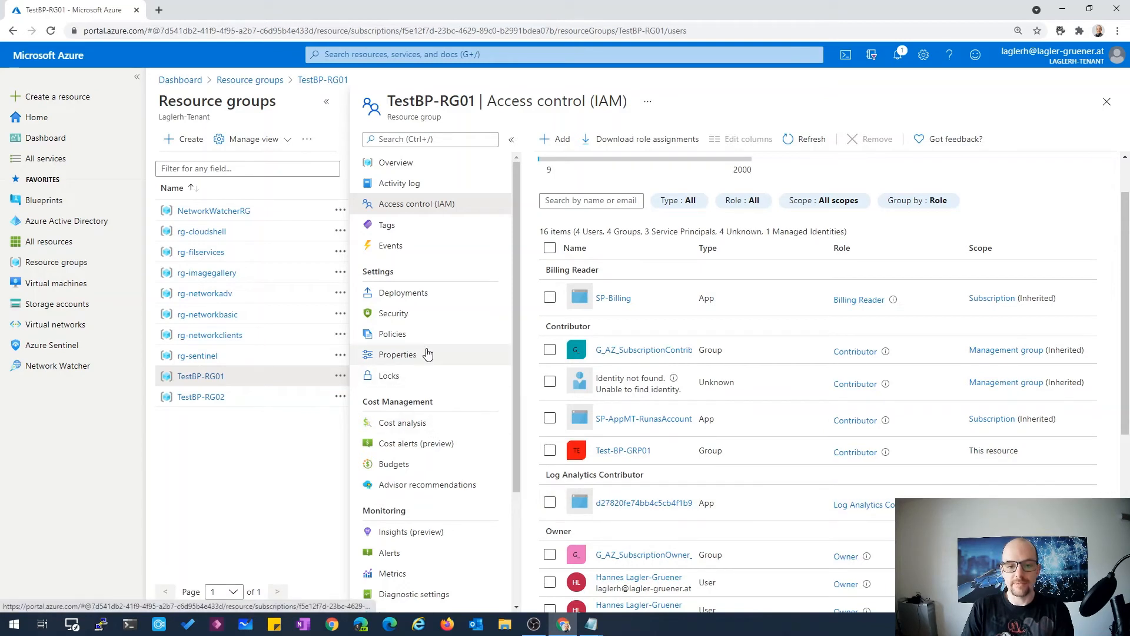
Check the policy compliance and the locks of TestBP-RG01, and return to the resource group list
left_click(415, 334)
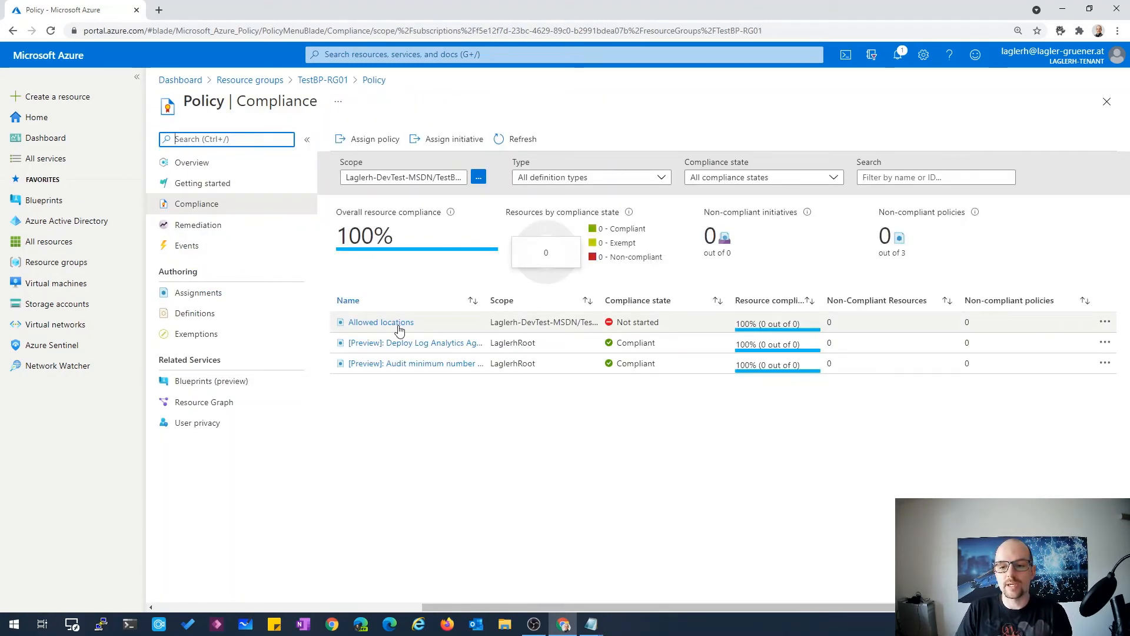
left_click(1106, 102)
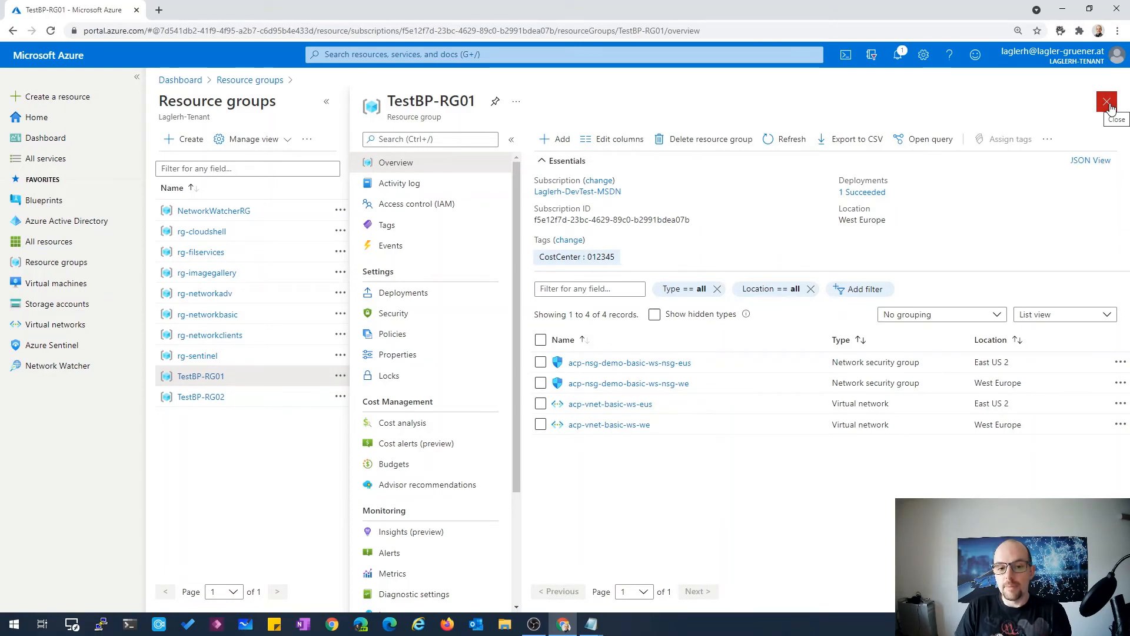
left_click(423, 380)
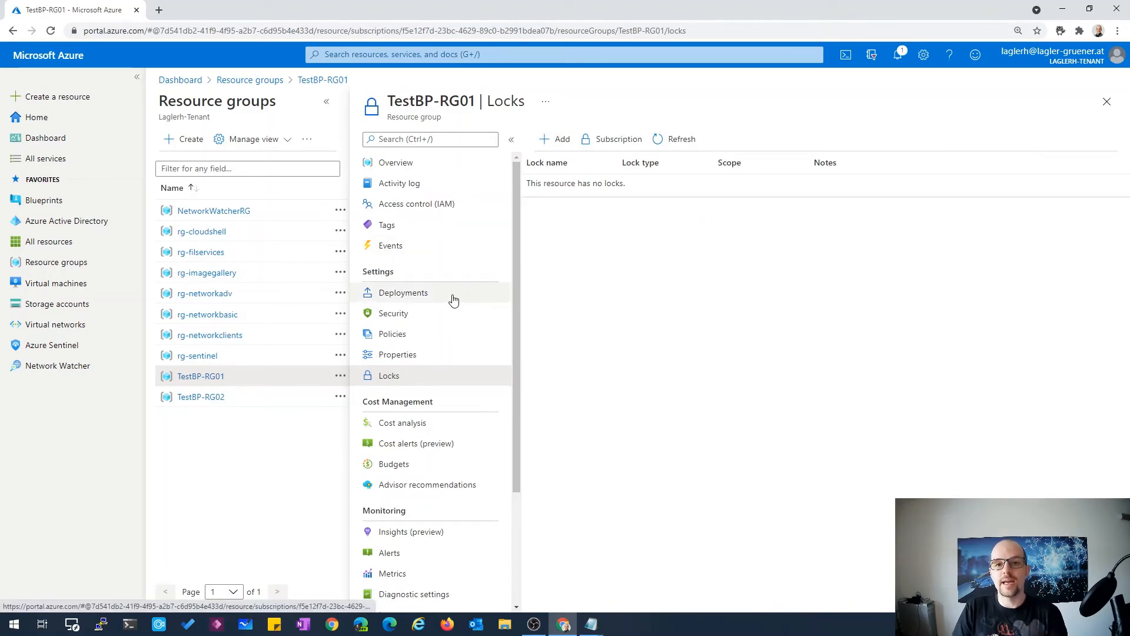
left_click(1106, 105)
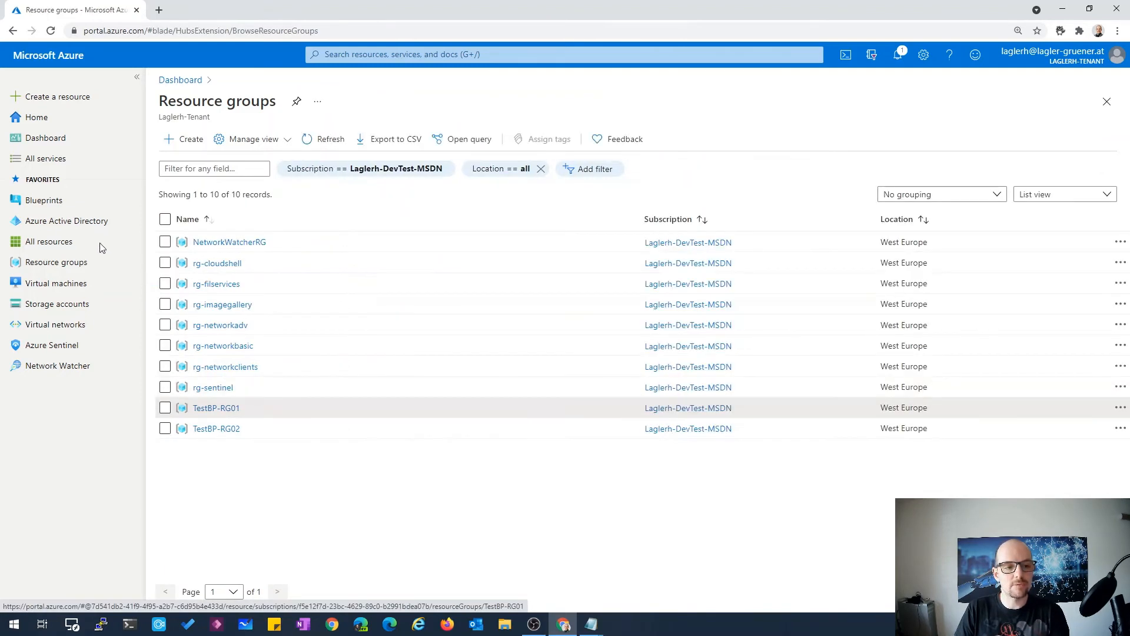
Open the DemoBlueprint01 blueprint definition for editing
left_click(39, 202)
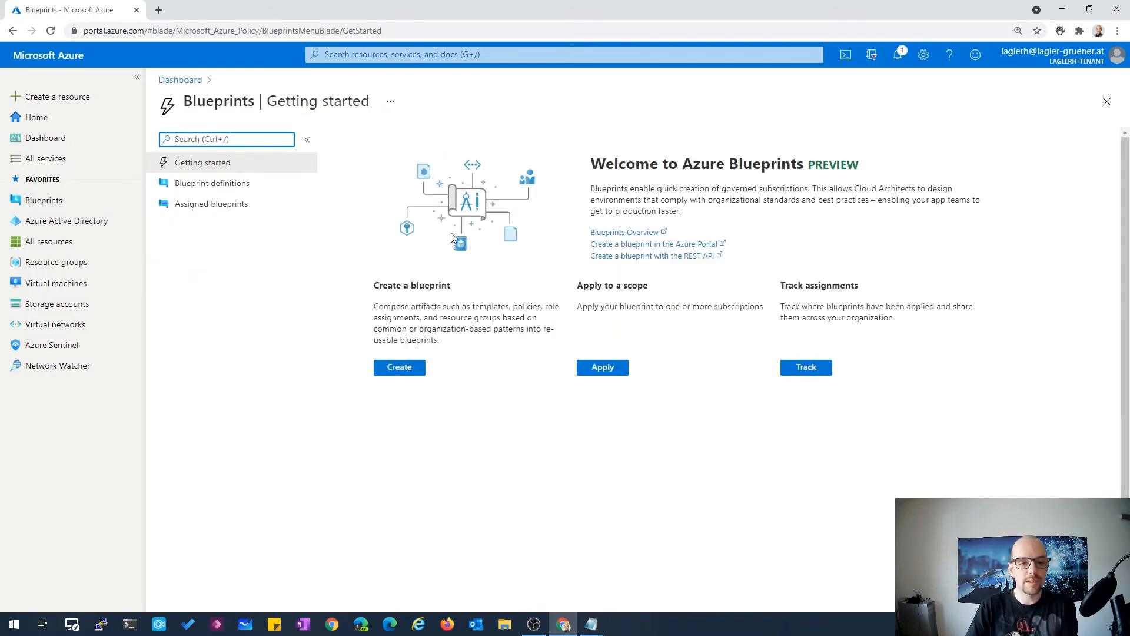
left_click(195, 183)
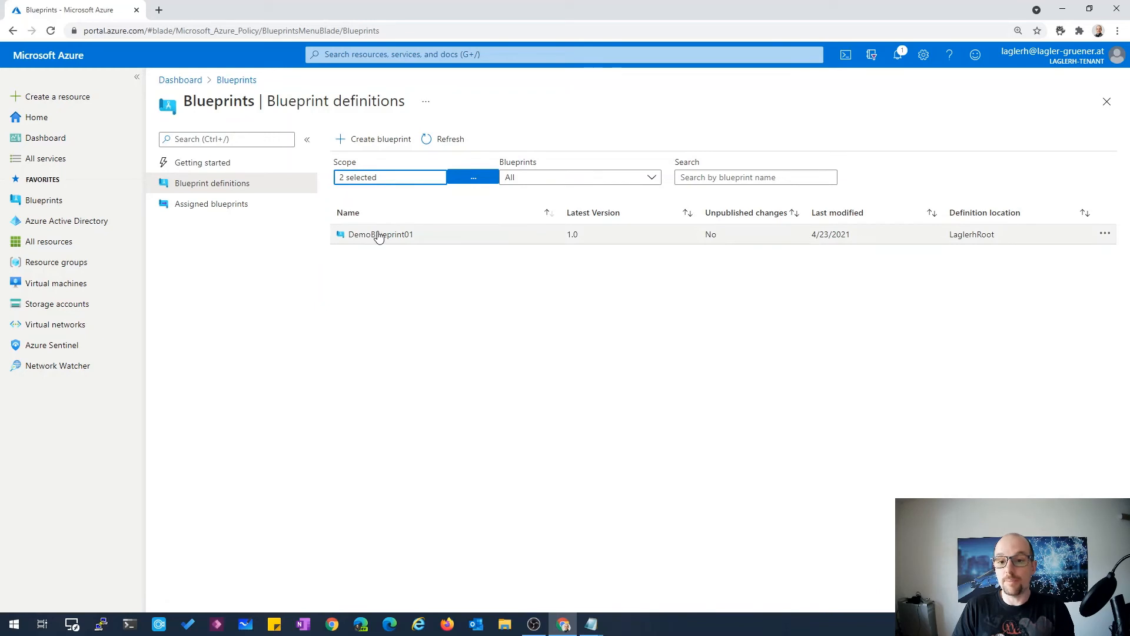
left_click(376, 234)
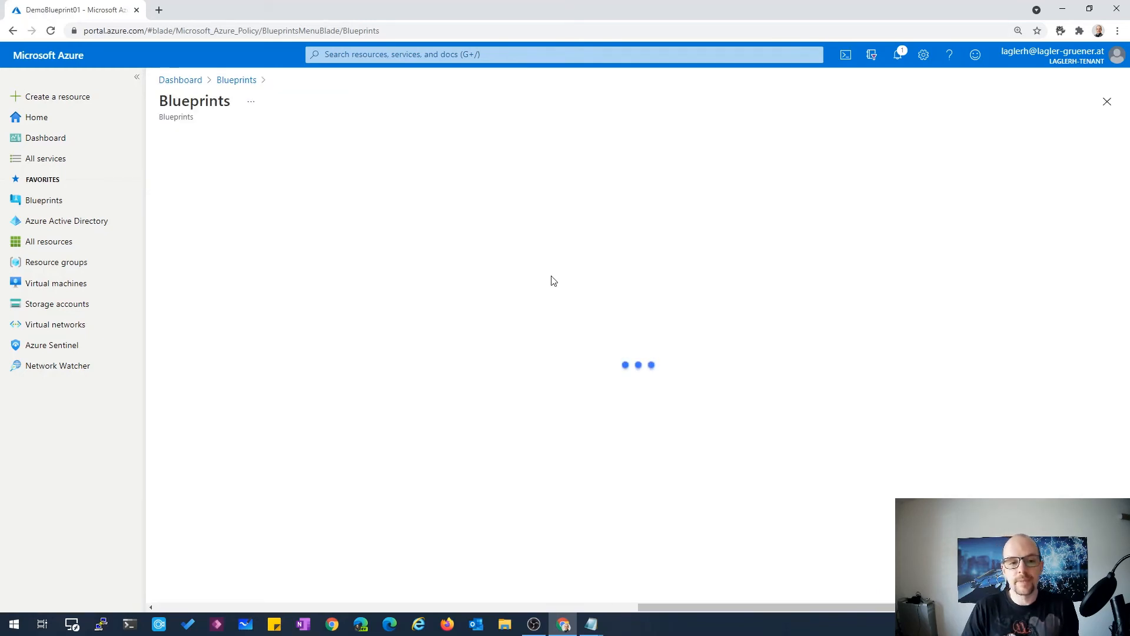
left_click(212, 139)
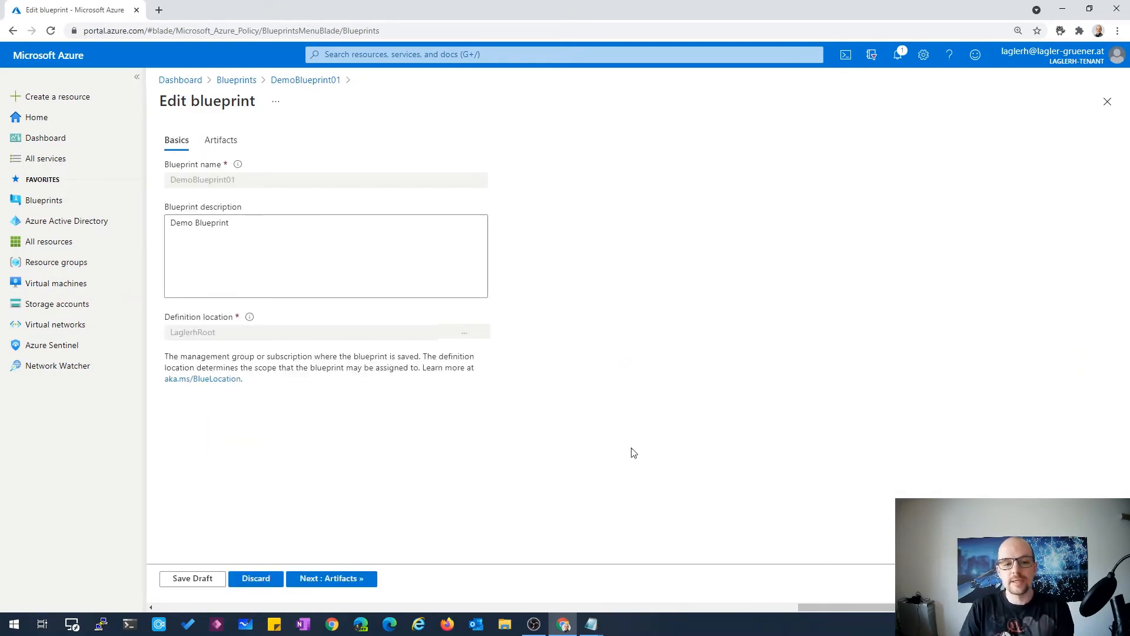
Add a second line, "Update with another Resource", to the blueprint description and go on to the artifacts
left_click(269, 225)
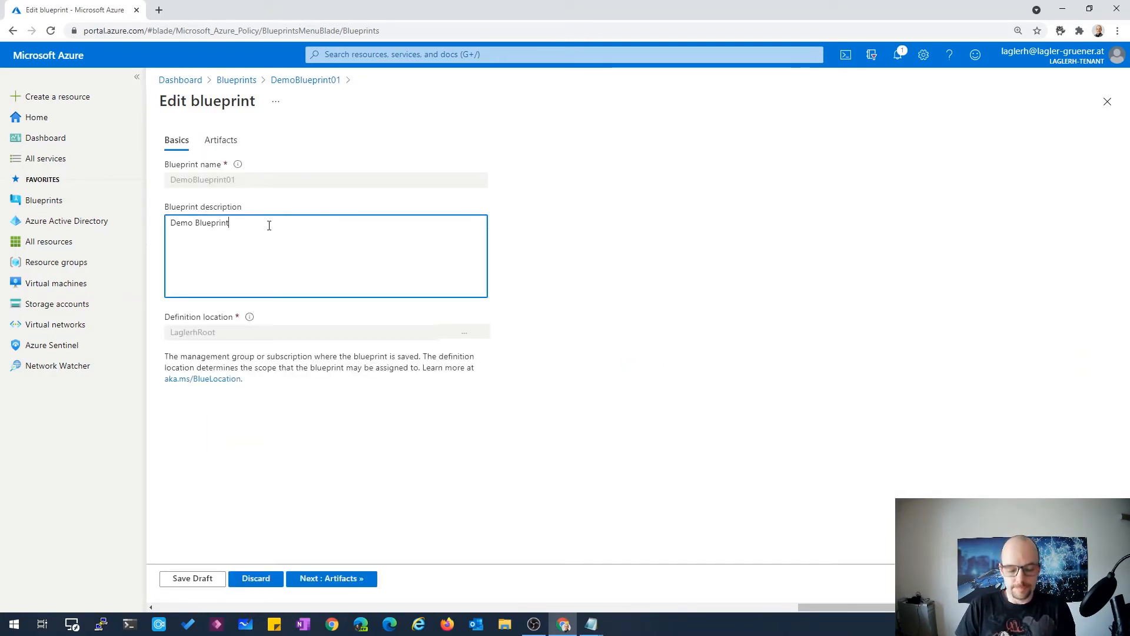
key("Return")
type("Update")
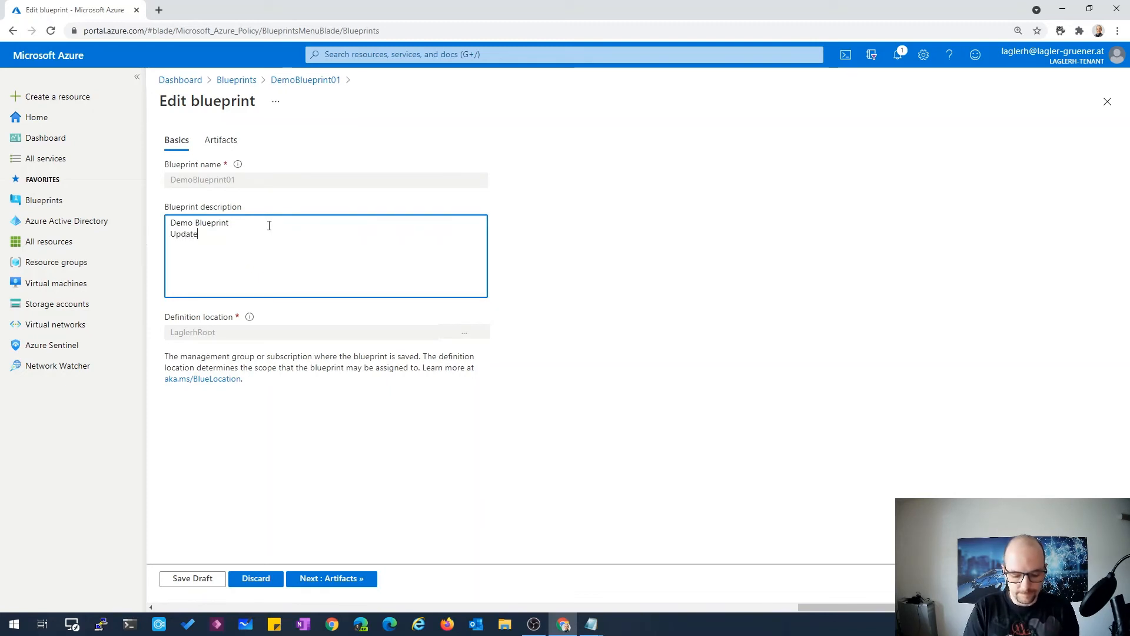
type(" with another")
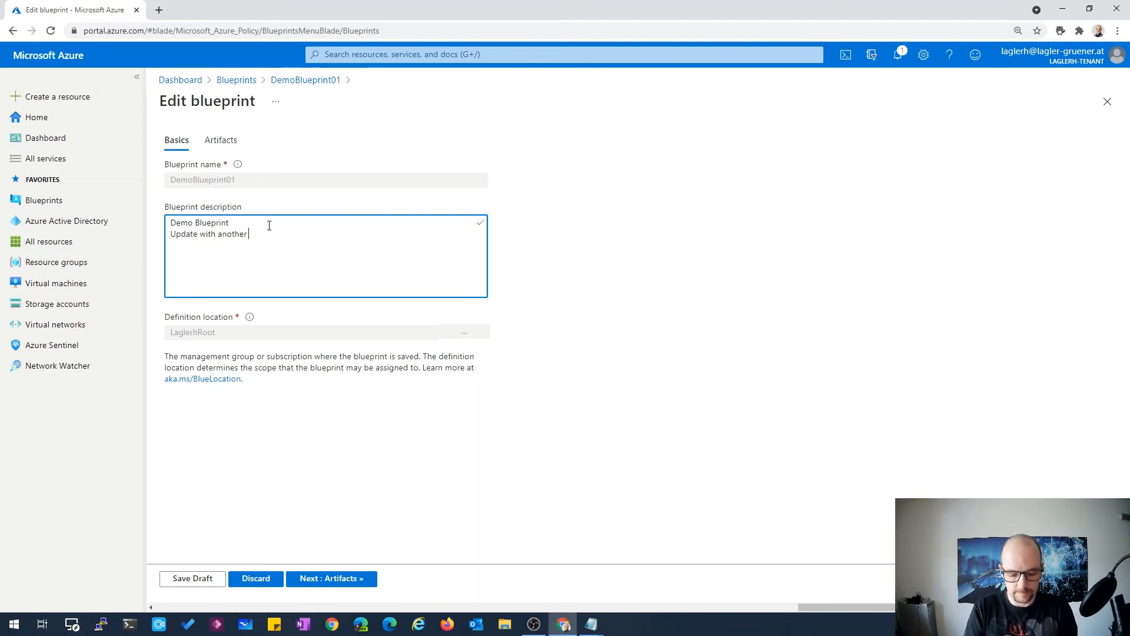
type(" Resource")
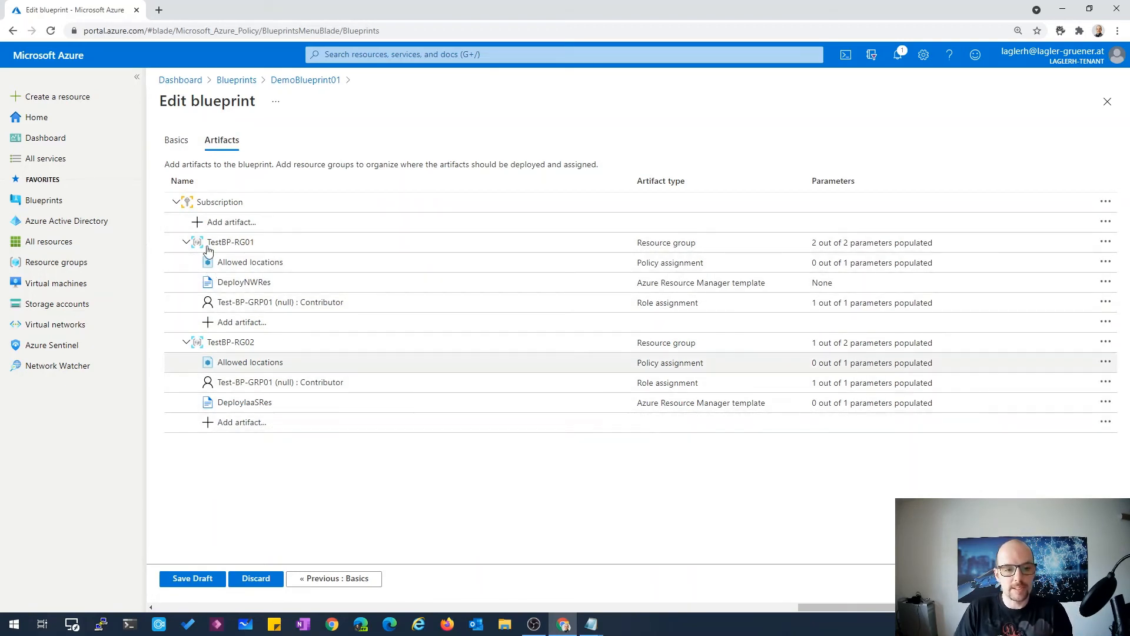
Start a new Resource group artifact at subscription level with the display name TestBP-RG03
left_click(231, 222)
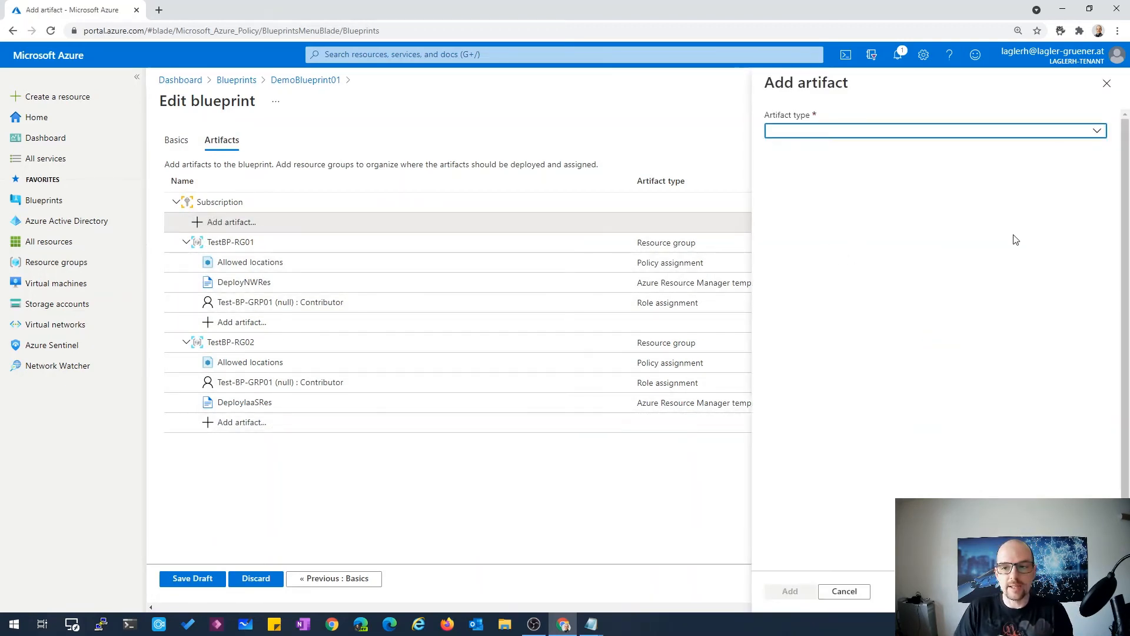
left_click(1098, 131)
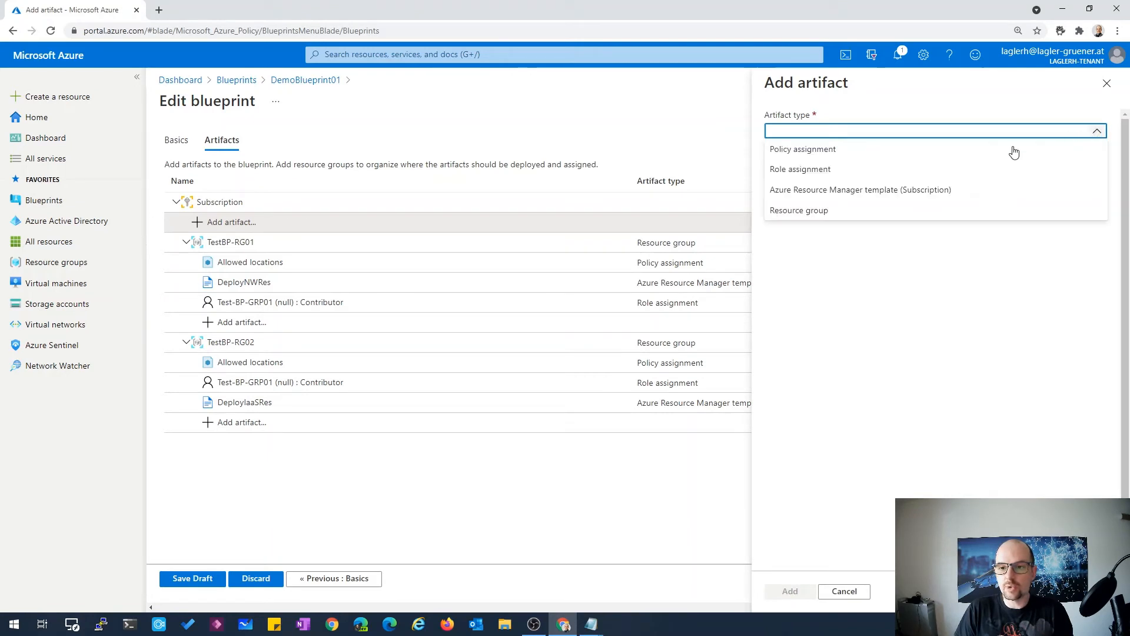
left_click(844, 220)
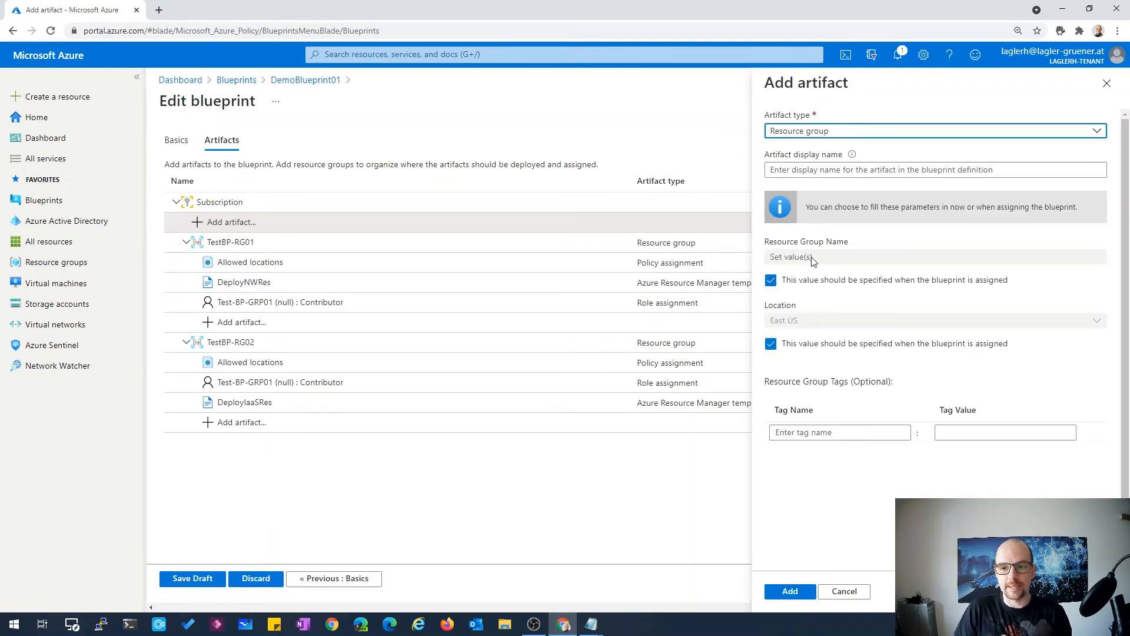
left_click(798, 173)
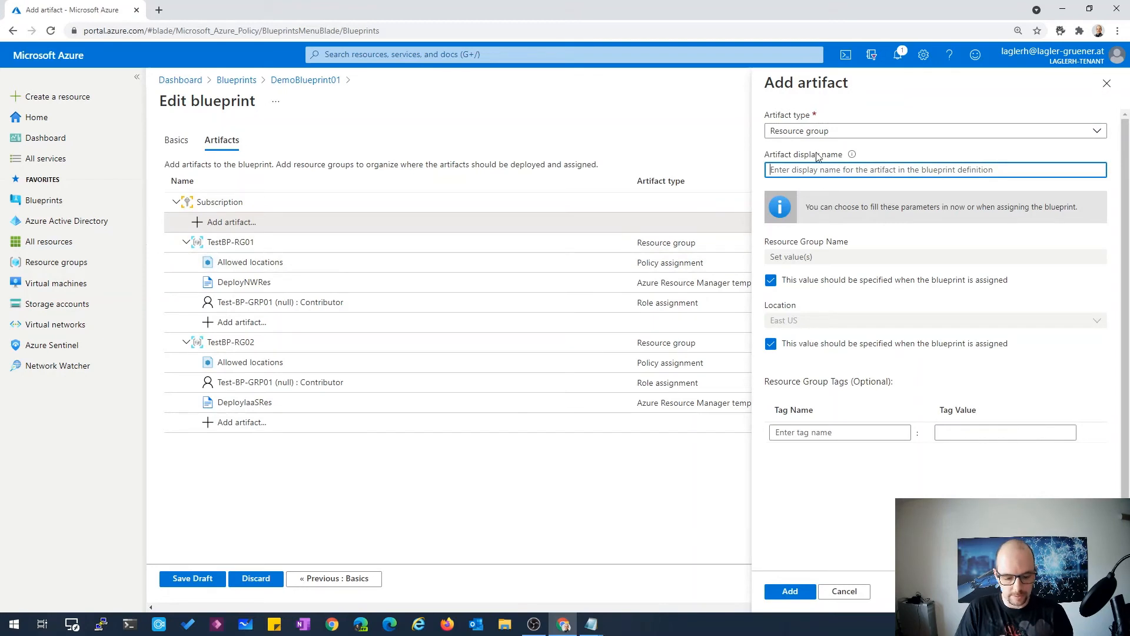
type("TestB")
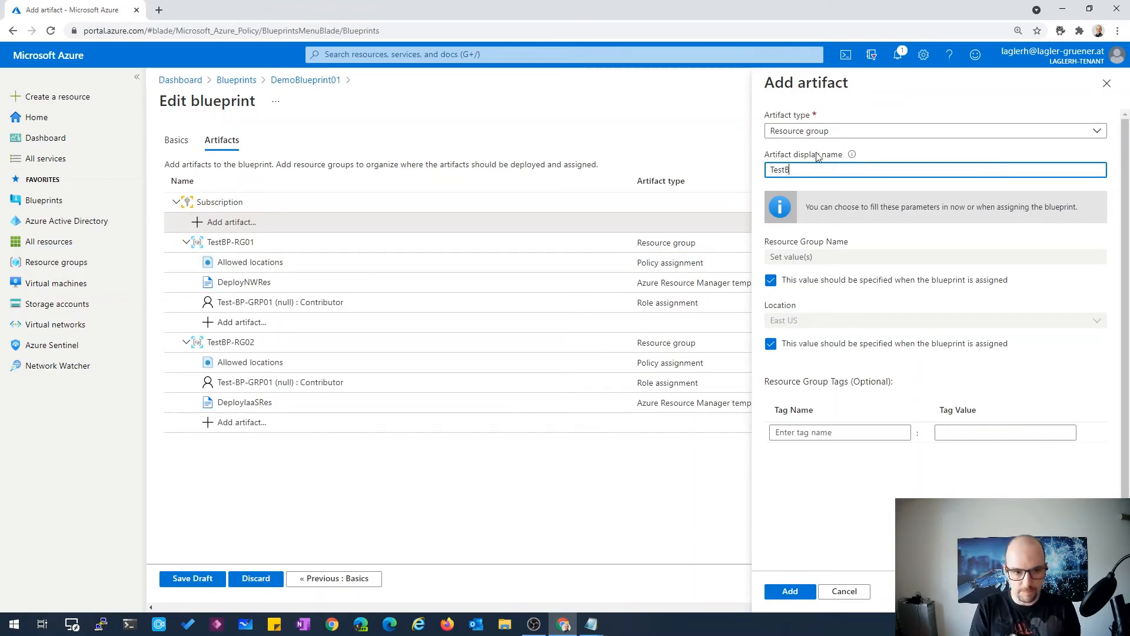
type("P-RG03")
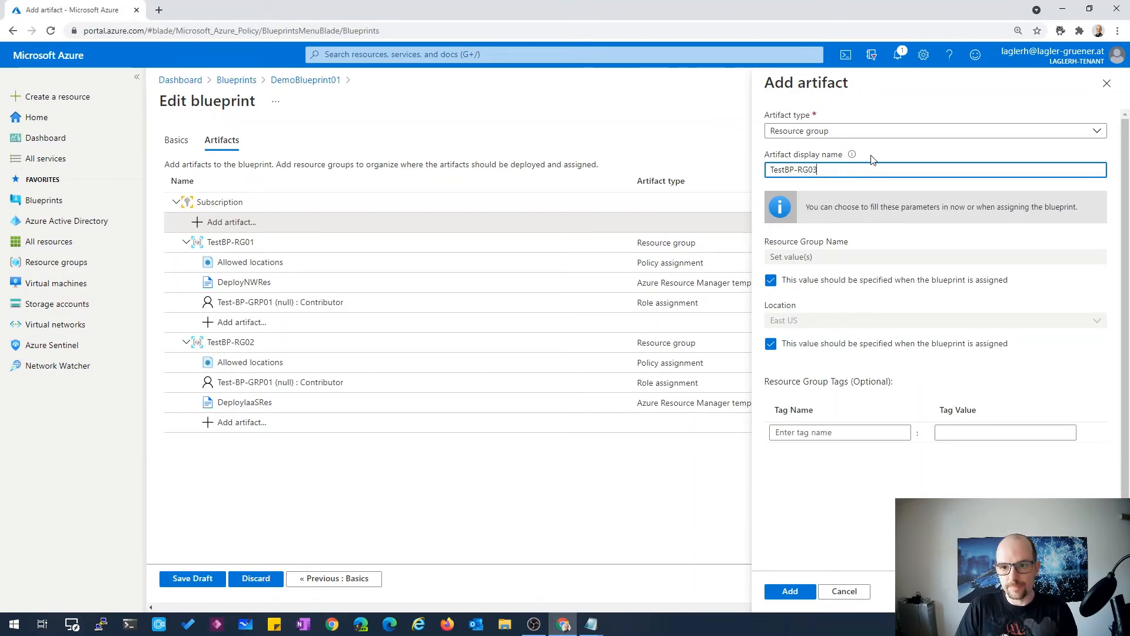
Fix the resource group name in the blueprint instead of at assignment, reusing the display name TestBP-RG03
key("ctrl+a")
key("ctrl+c")
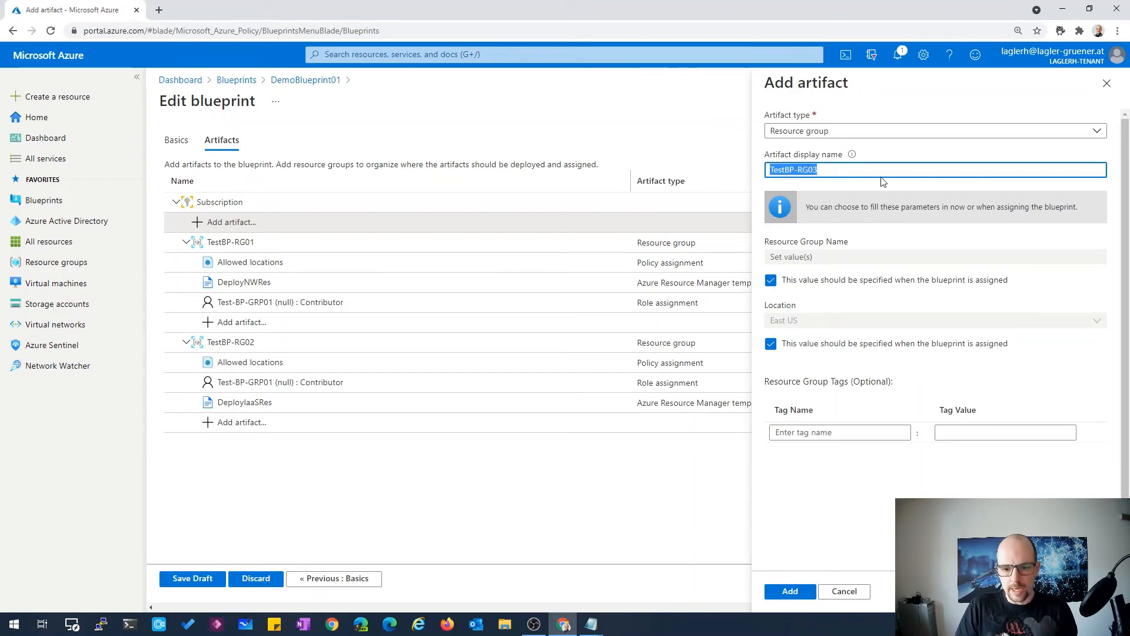
left_click(770, 280)
left_click(783, 256)
key("ctrl+v")
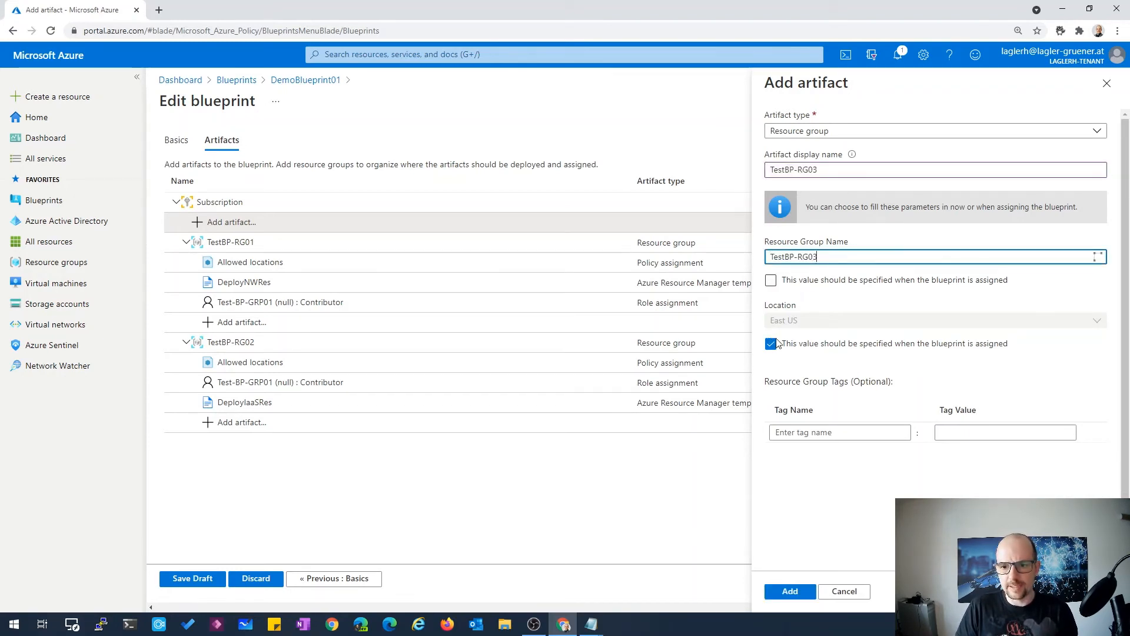
Fix the new resource group's location in the blueprint as West Europe instead of specifying it at assignment
left_click(772, 343)
left_click(816, 320)
type("W")
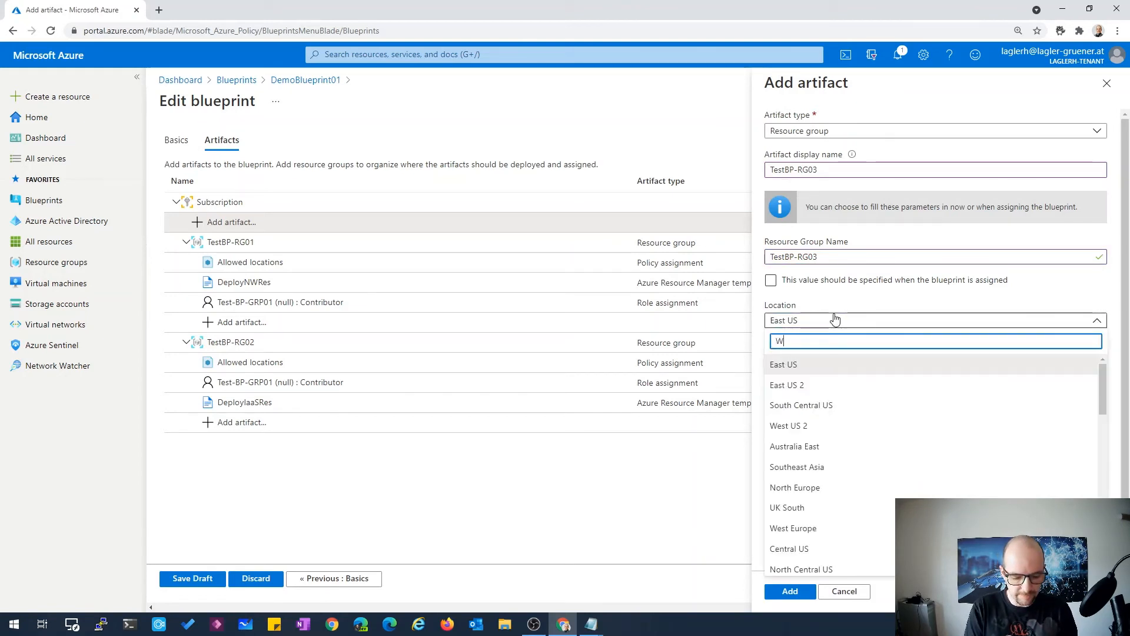
type("este Eur")
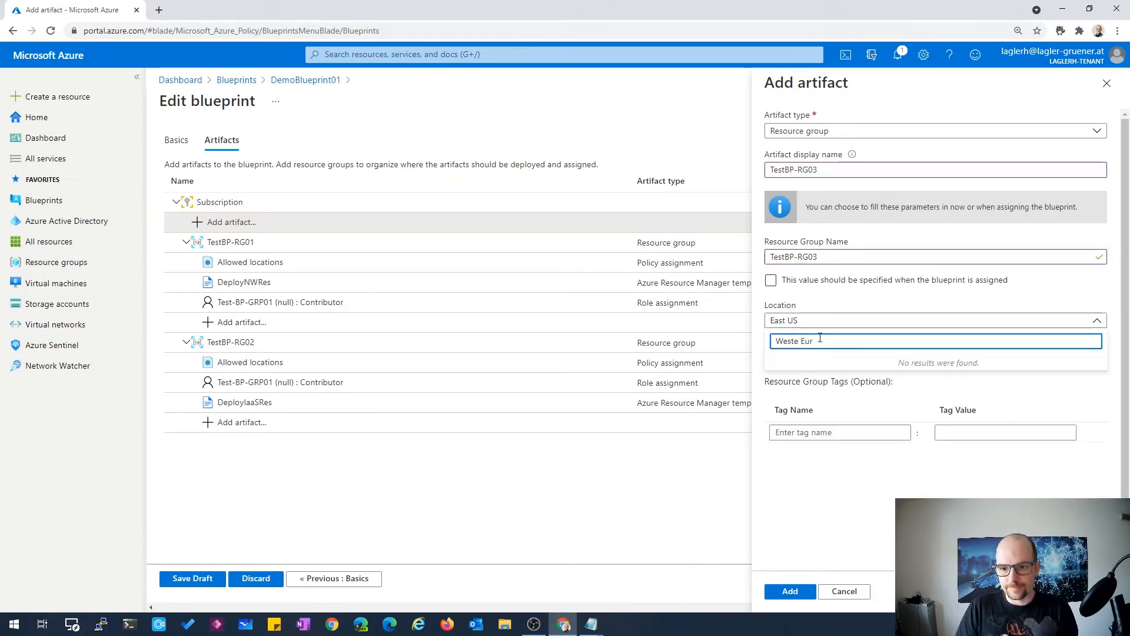
key("BackSpace")
key("BackSpace")
key("BackSpace")
key("BackSpace")
key("BackSpace")
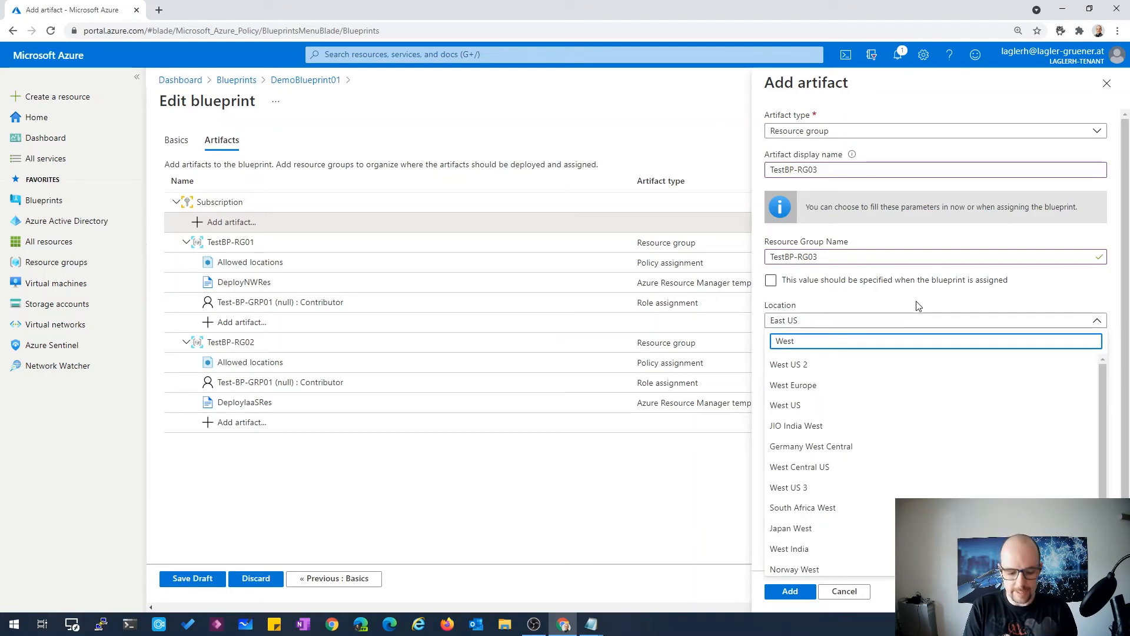
type("eur")
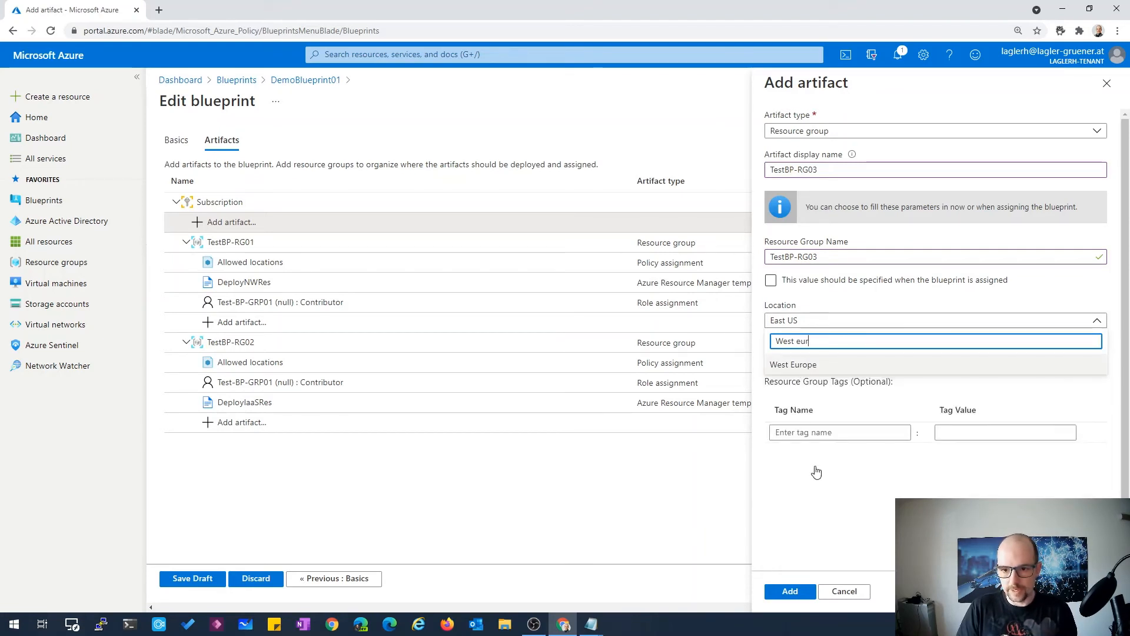
Give the new resource group artifact the tag CostCenter with the value 76234
left_click(824, 433)
type("C")
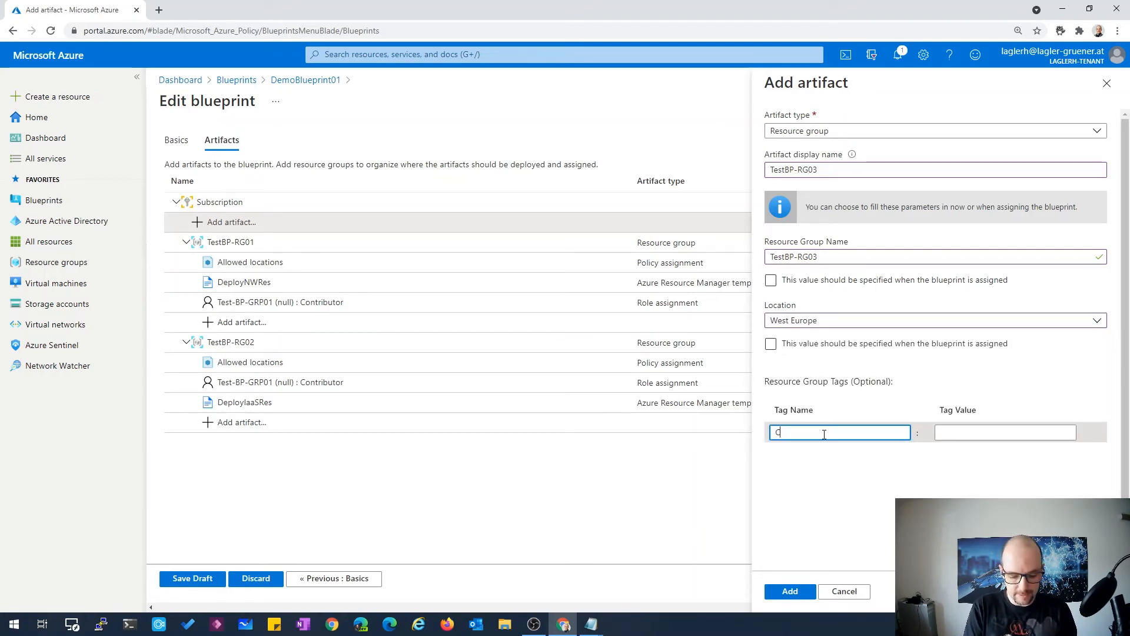
type("ostCenter")
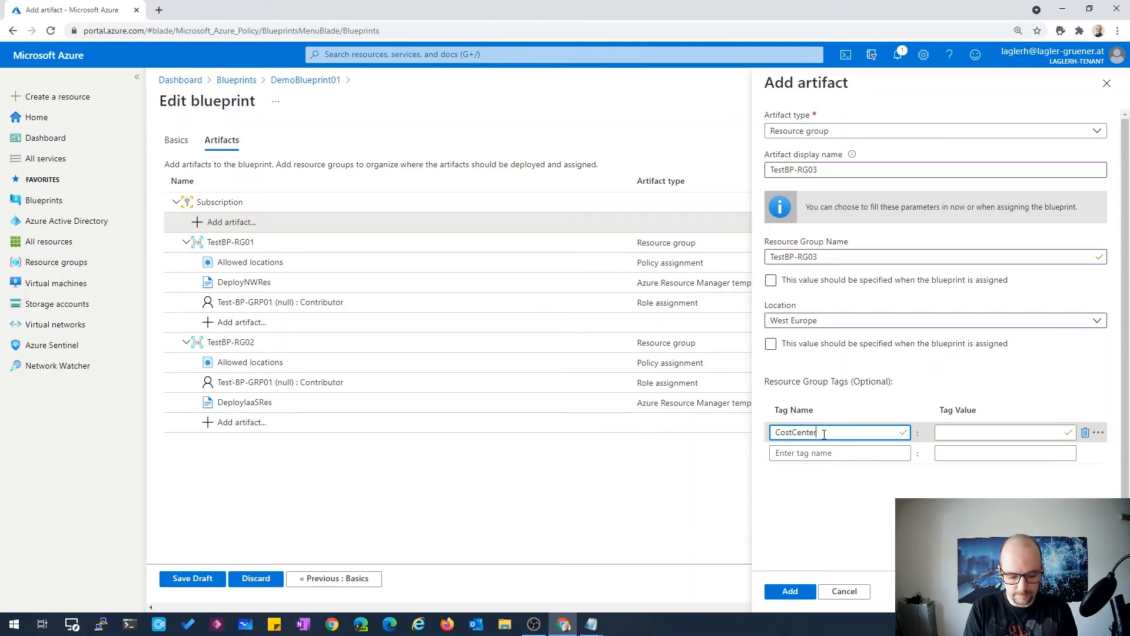
key("Tab")
type("76")
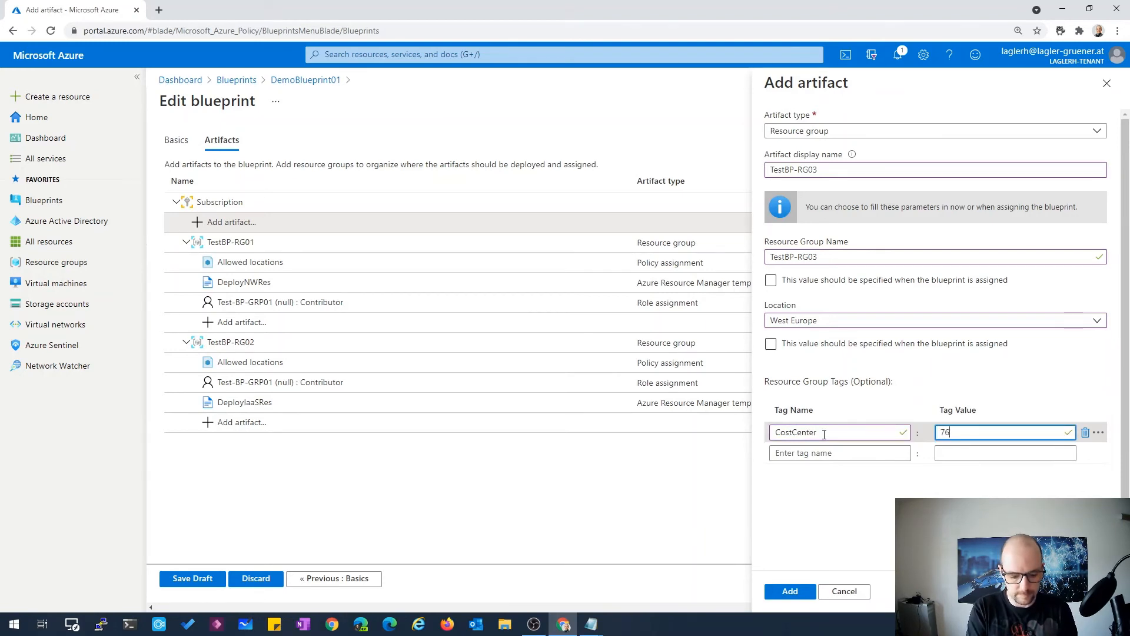
type("234")
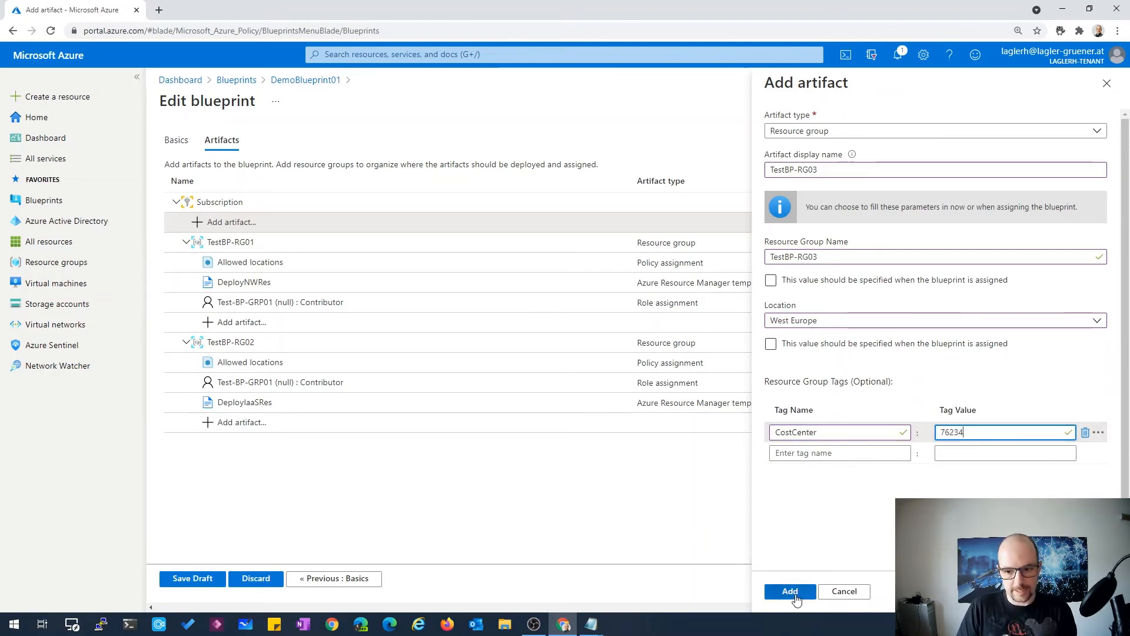
Add the resource group artifact and start an Azure Resource Manager template artifact named DeployPaaSRes under TestBP-RG03
left_click(794, 594)
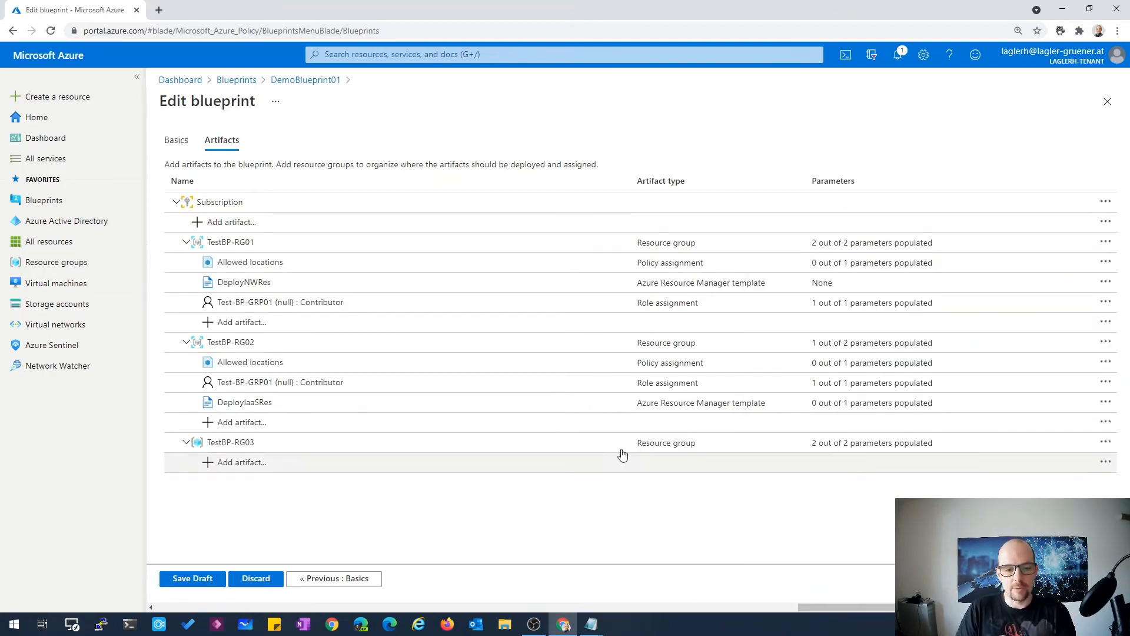
left_click(228, 465)
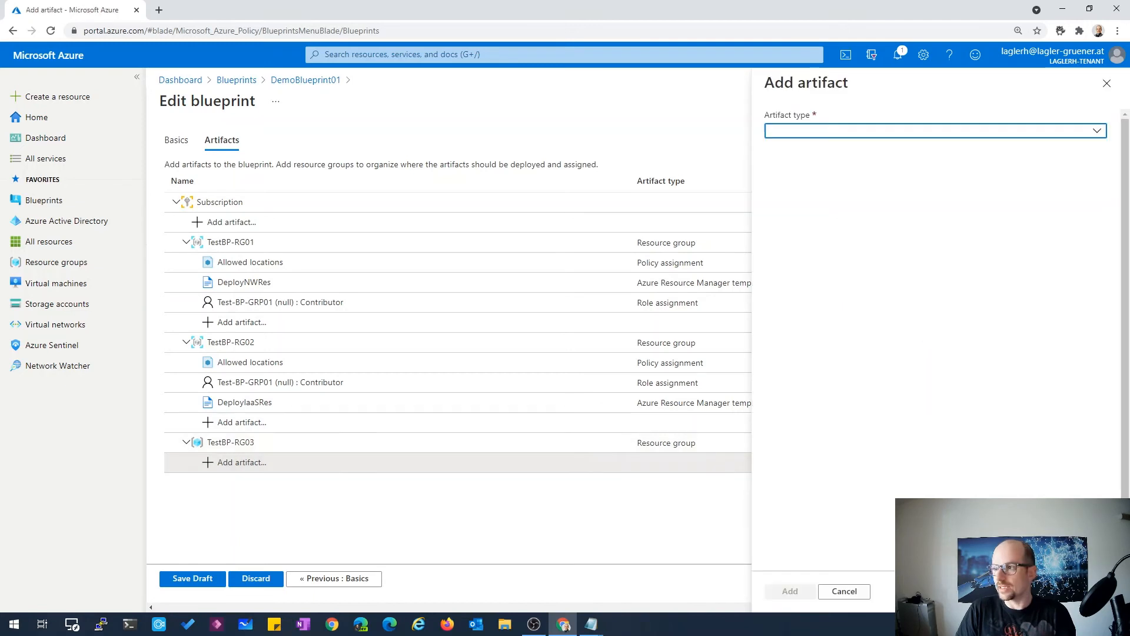
key("alt+Tab")
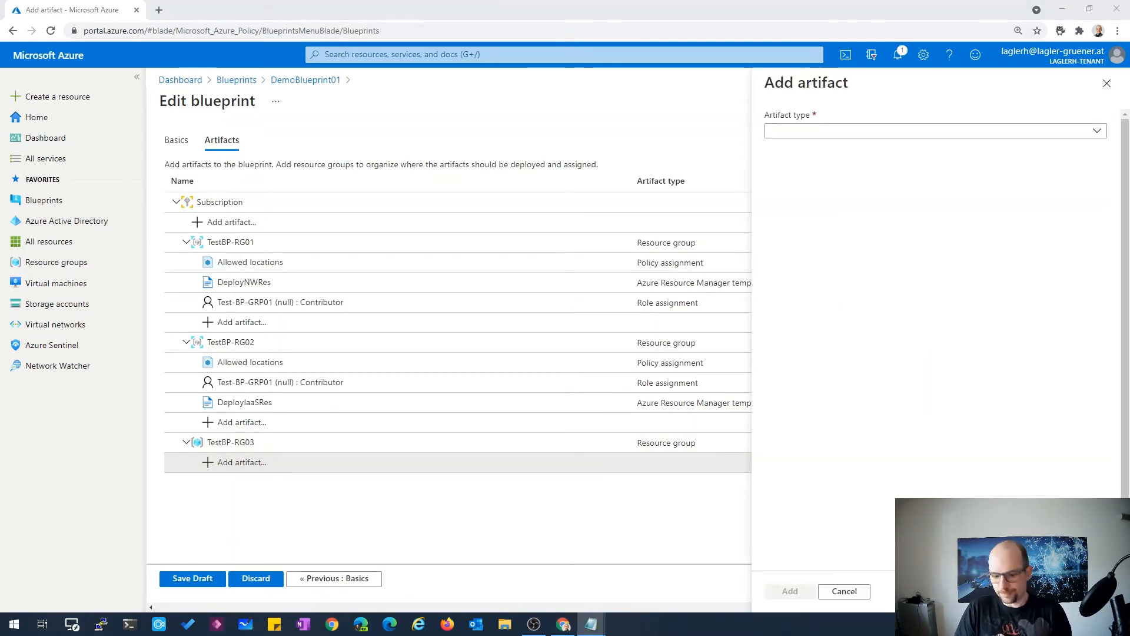
left_click(1054, 132)
left_click(858, 190)
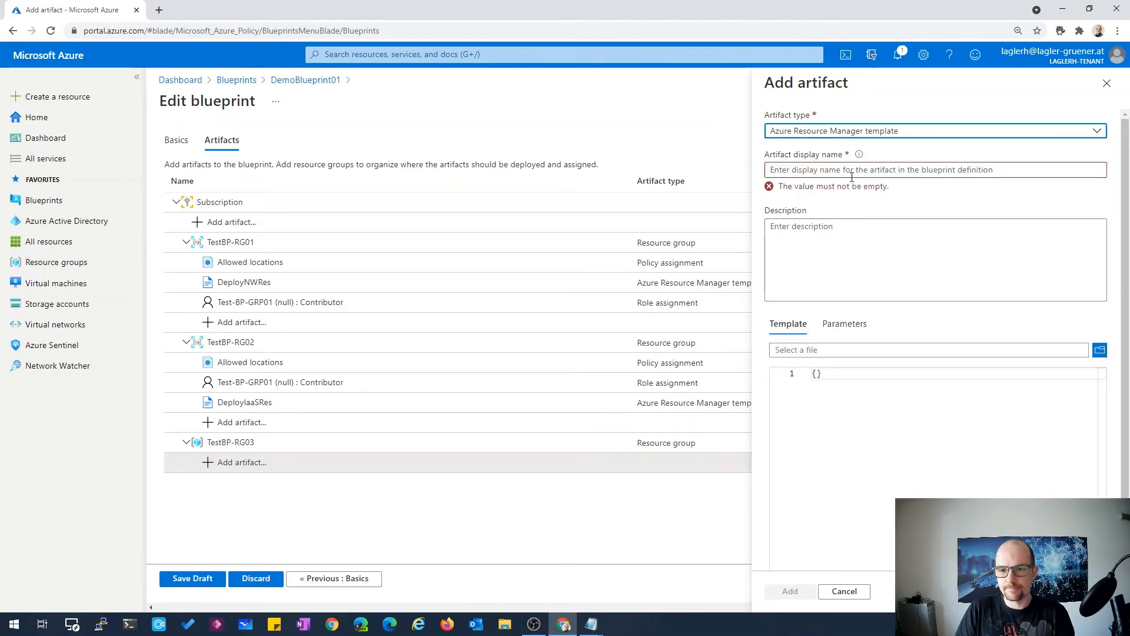
left_click(942, 170)
type("D")
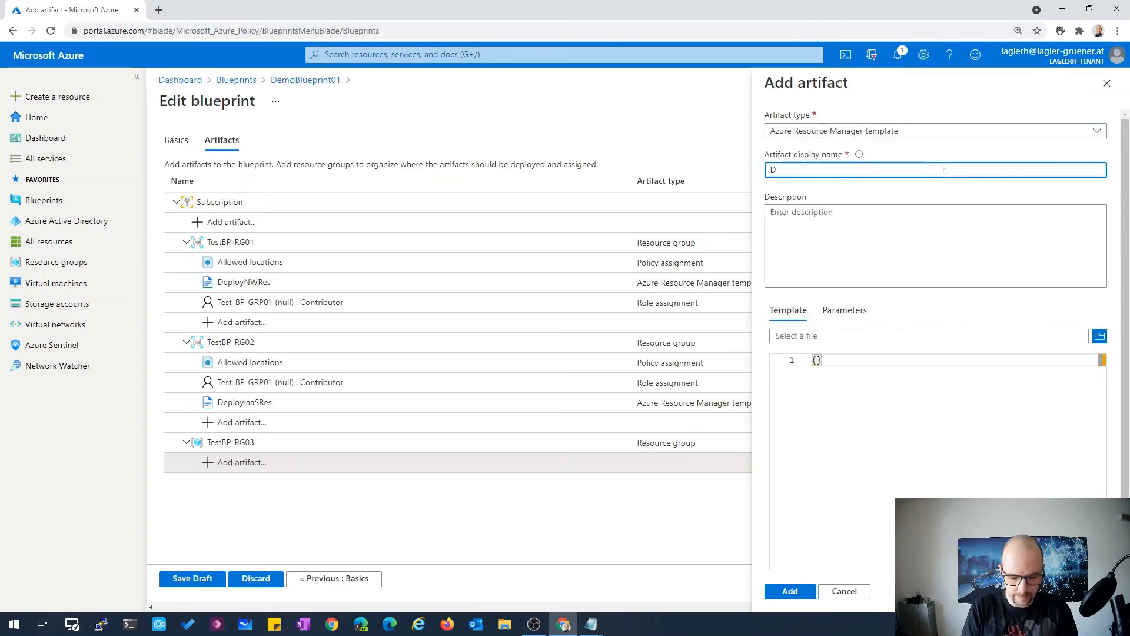
type("eploy")
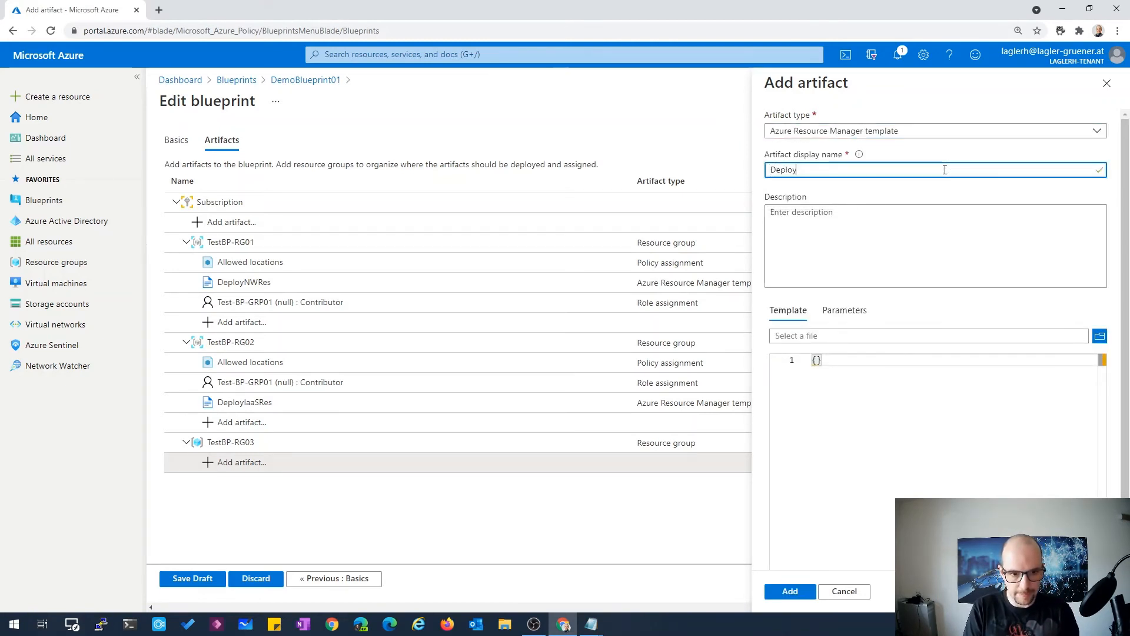
type("P")
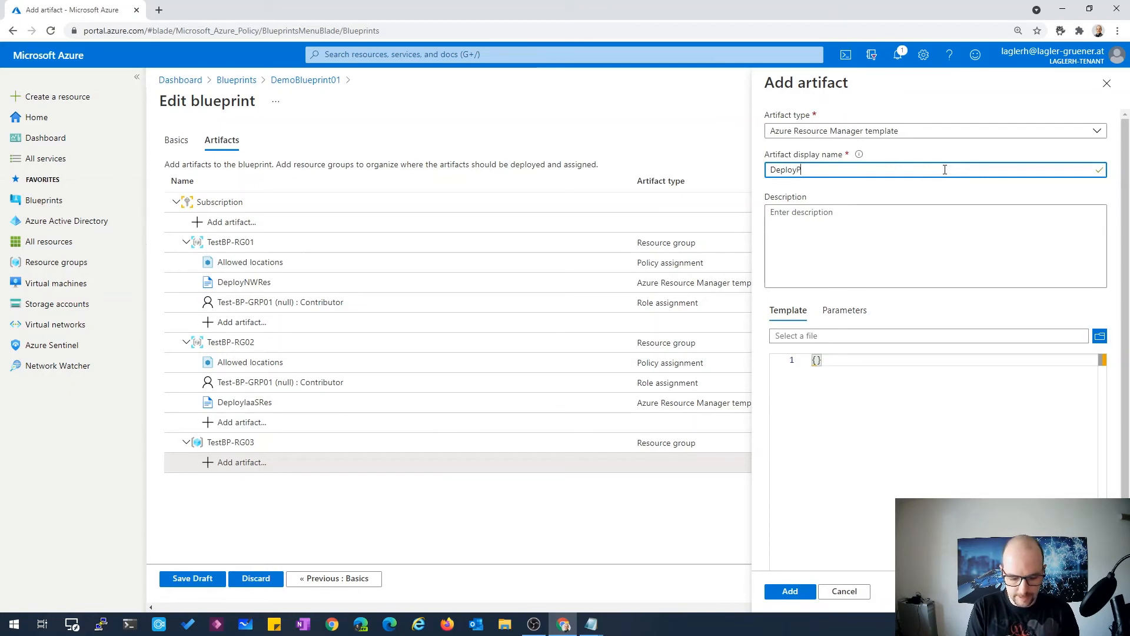
type("aaSRes")
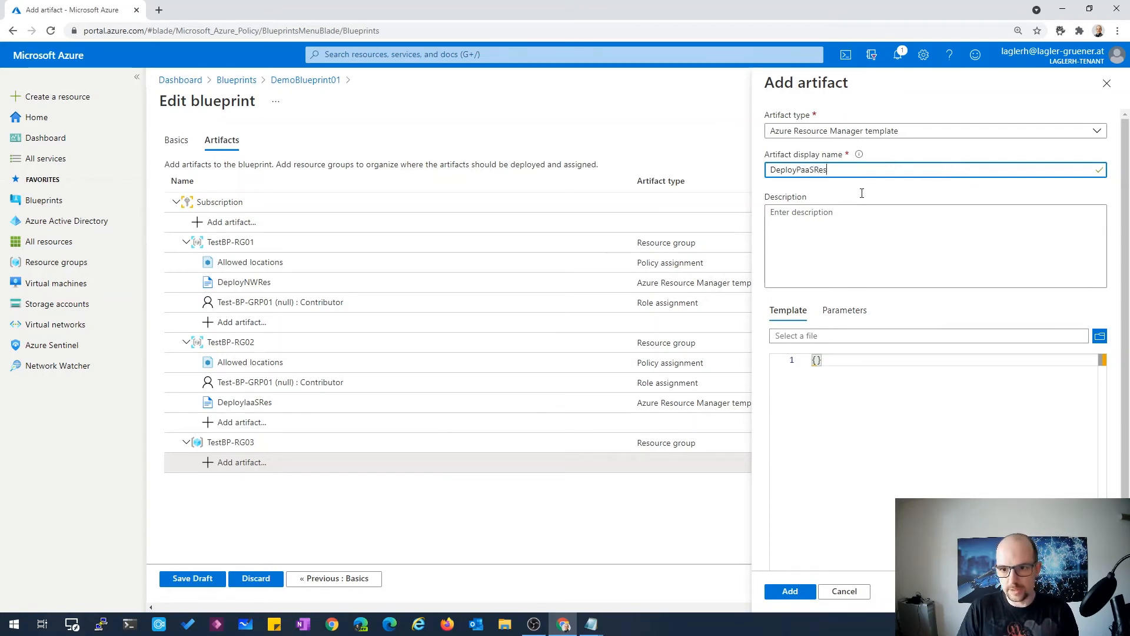
Paste the copied template code into DeployPaaSRes, describe it as "Deploy Azure WebApp and more", and add the artifact
left_click(769, 362)
key("ctrl+v")
left_click(870, 246)
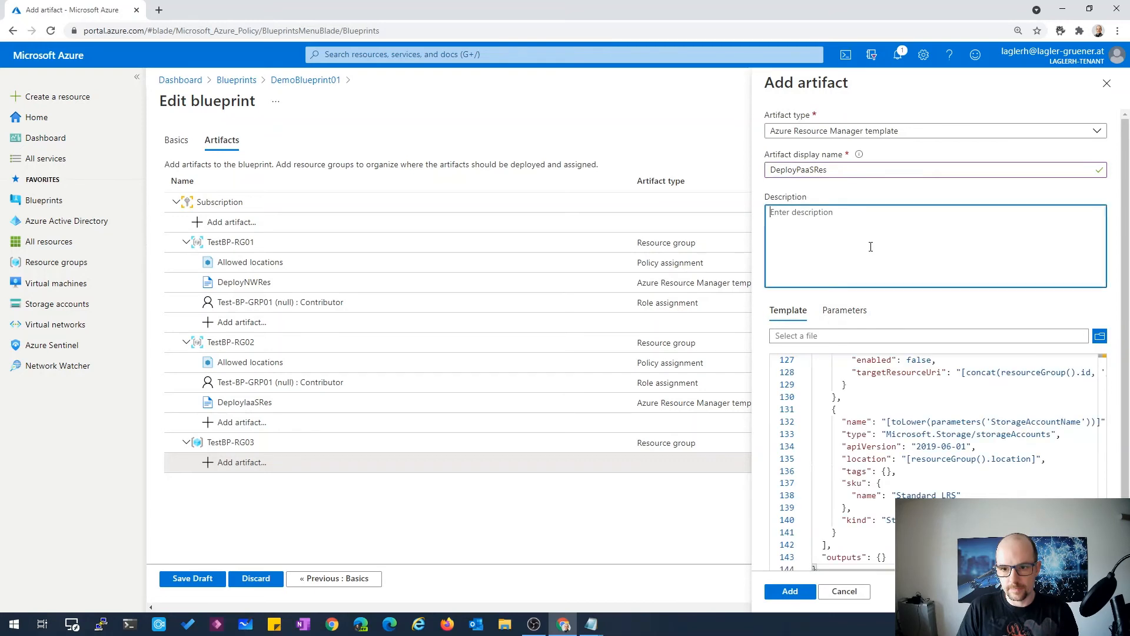
type("Deploy")
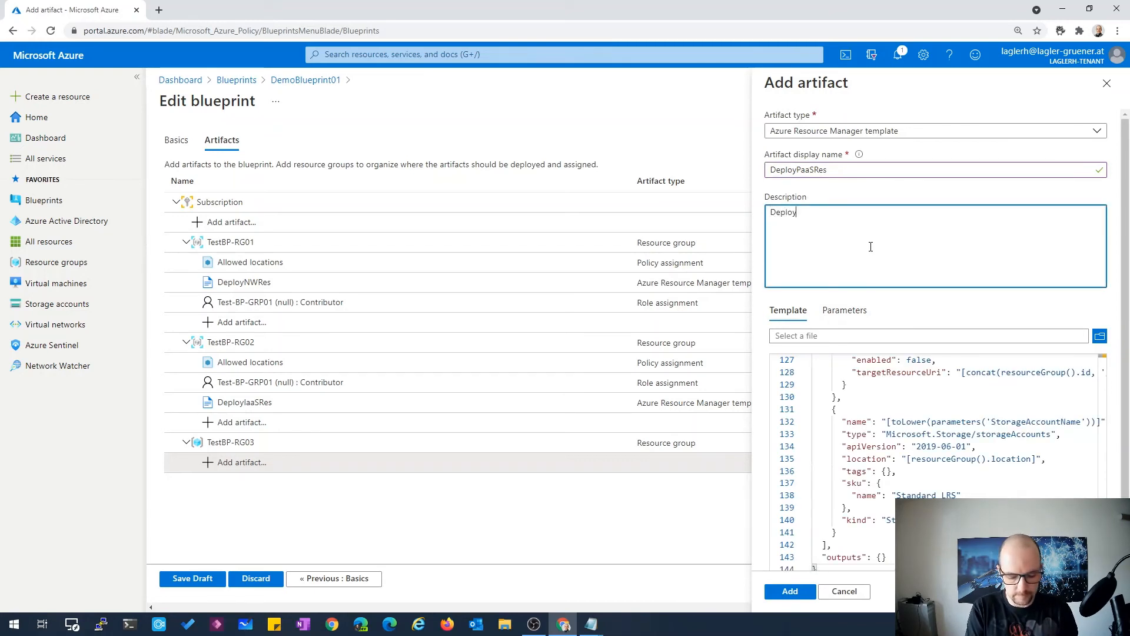
type(" Azure WebApp")
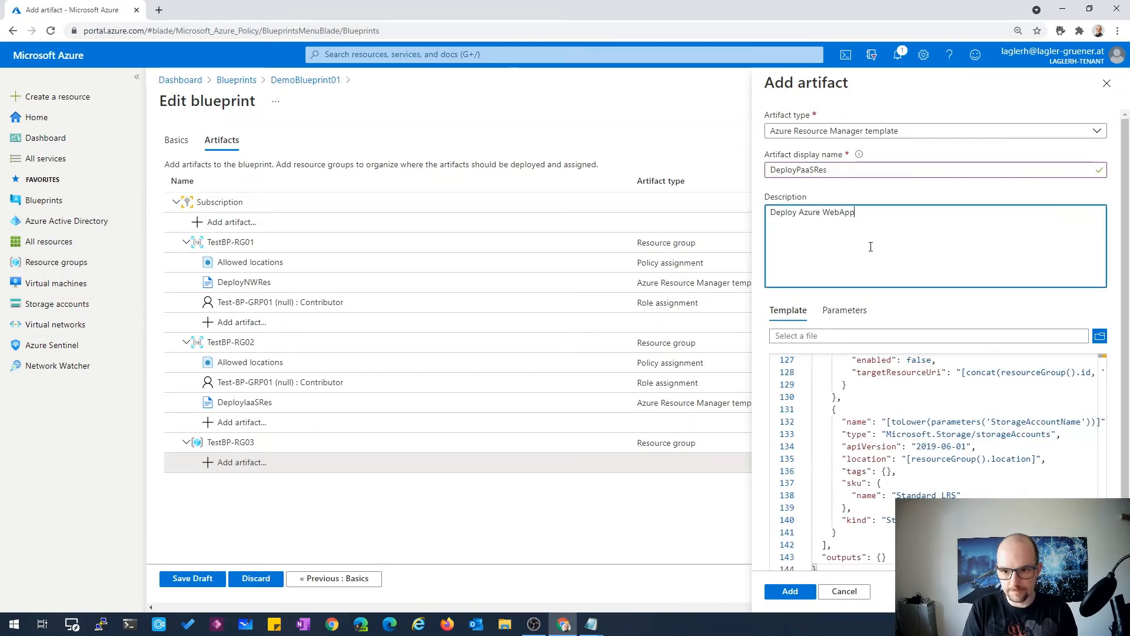
type(" and more")
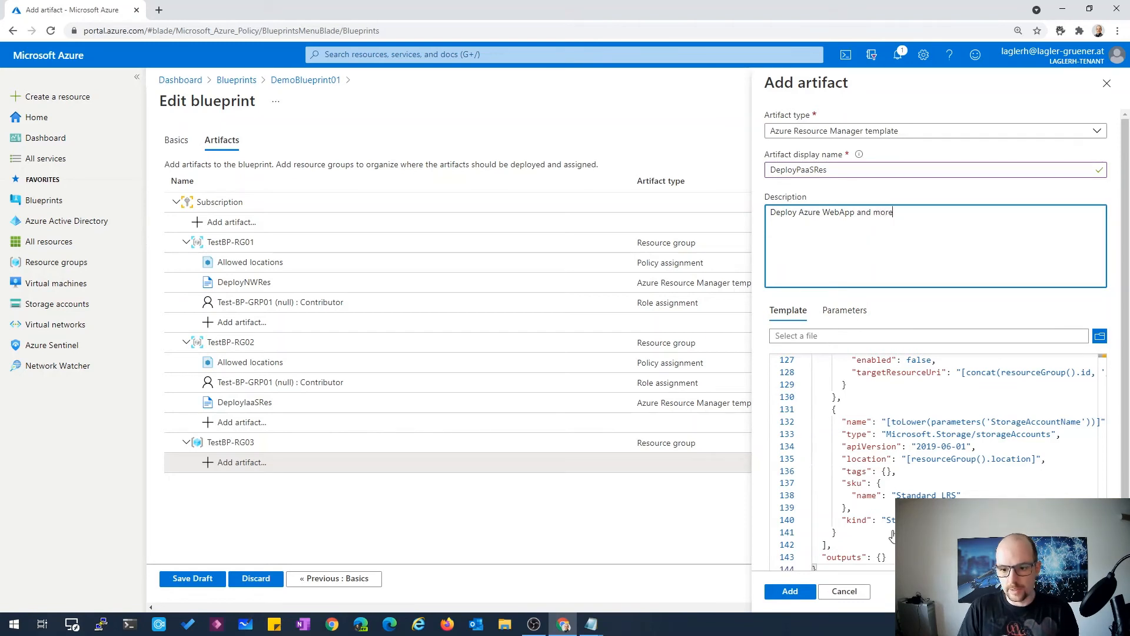
left_click(790, 591)
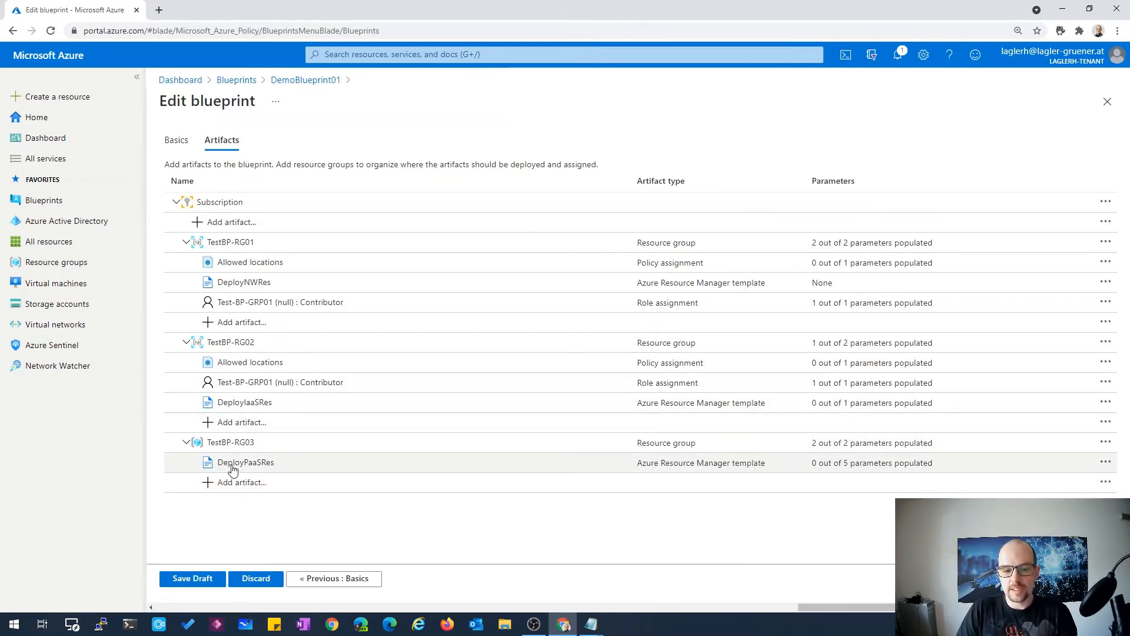
Save the blueprint draft and publish it as version 2.0 with the change notes "Add RG3 ResourceGroup and PaaS resources"
left_click(190, 580)
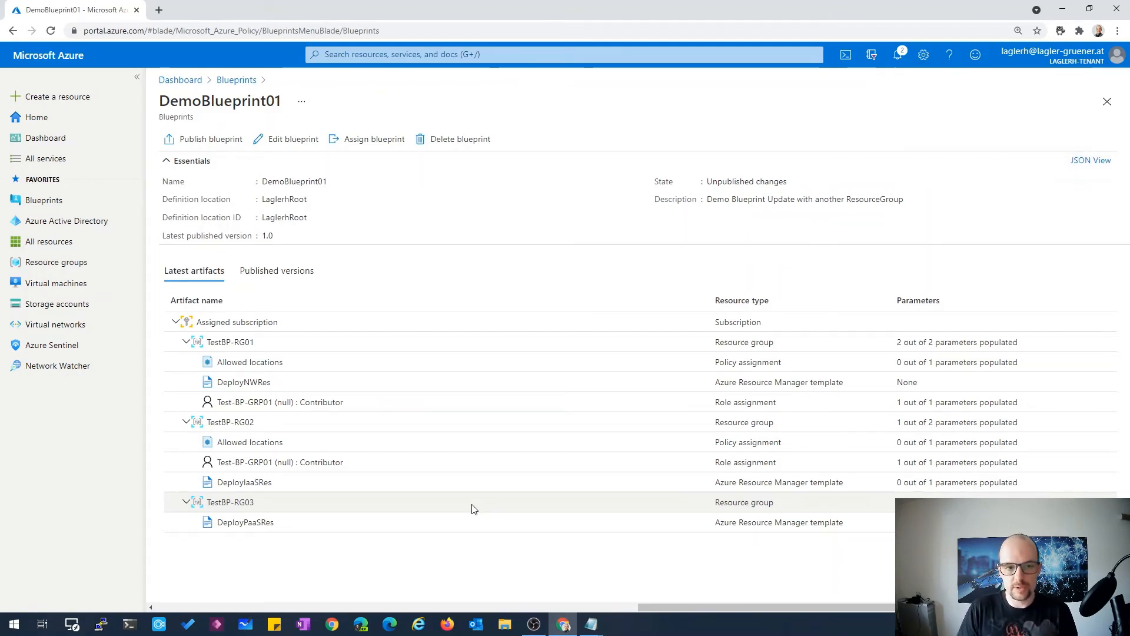
left_click(227, 149)
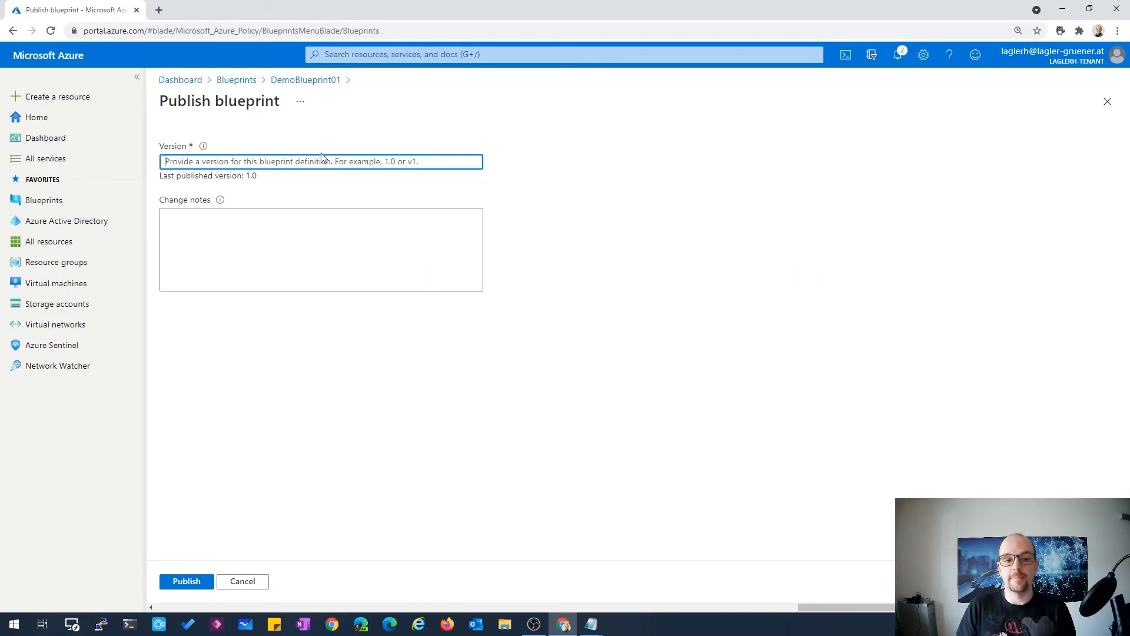
type("2.0")
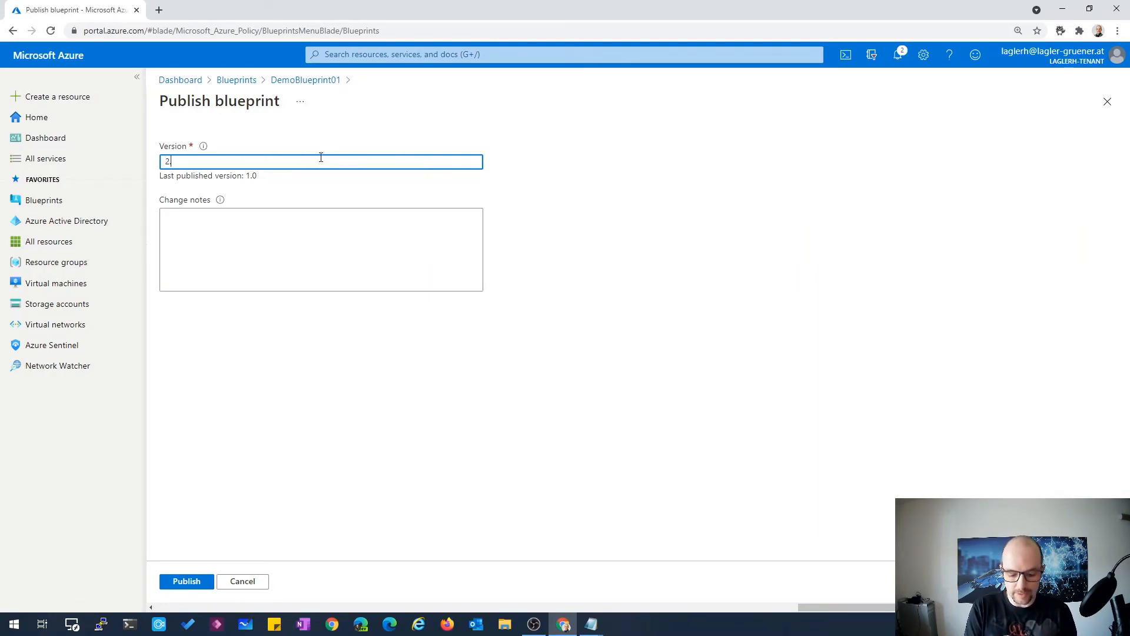
left_click(274, 254)
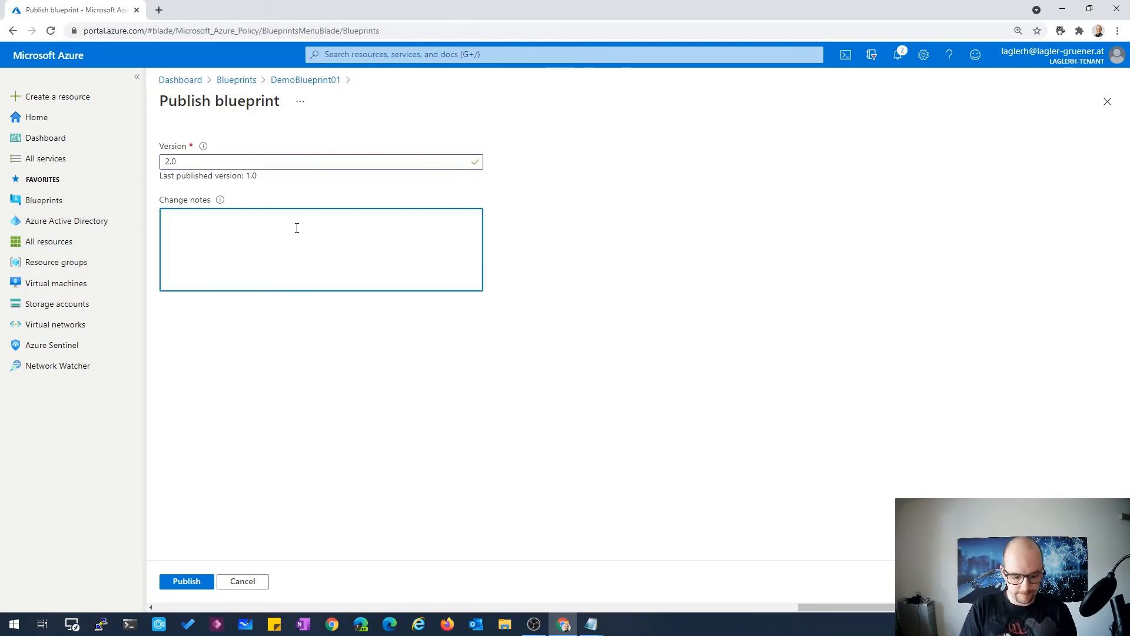
type("Add")
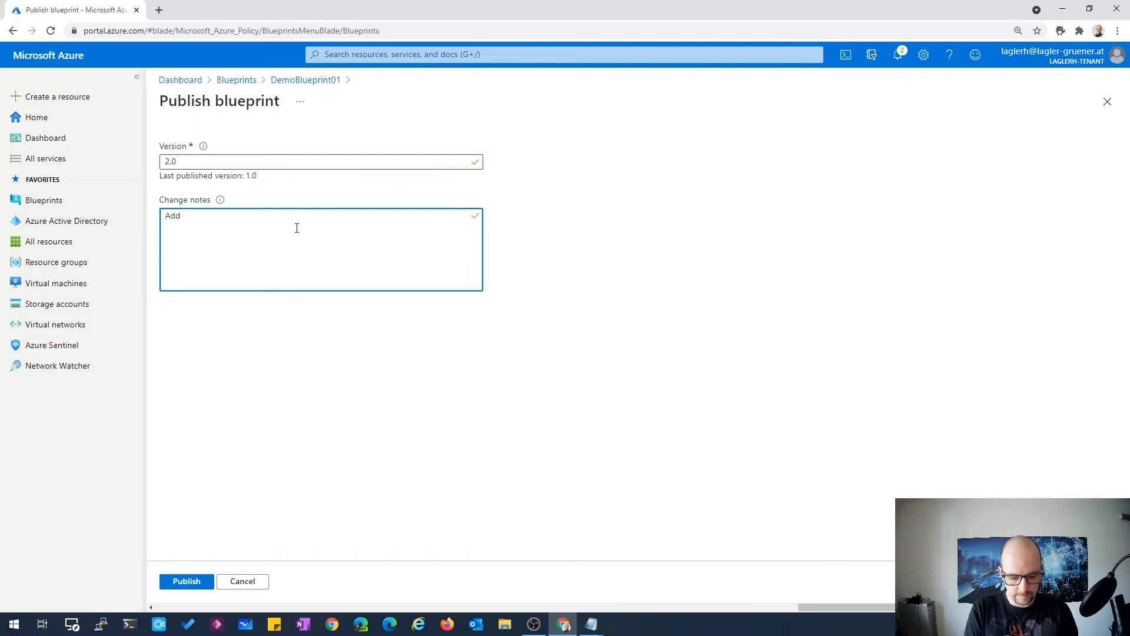
type(" RG3")
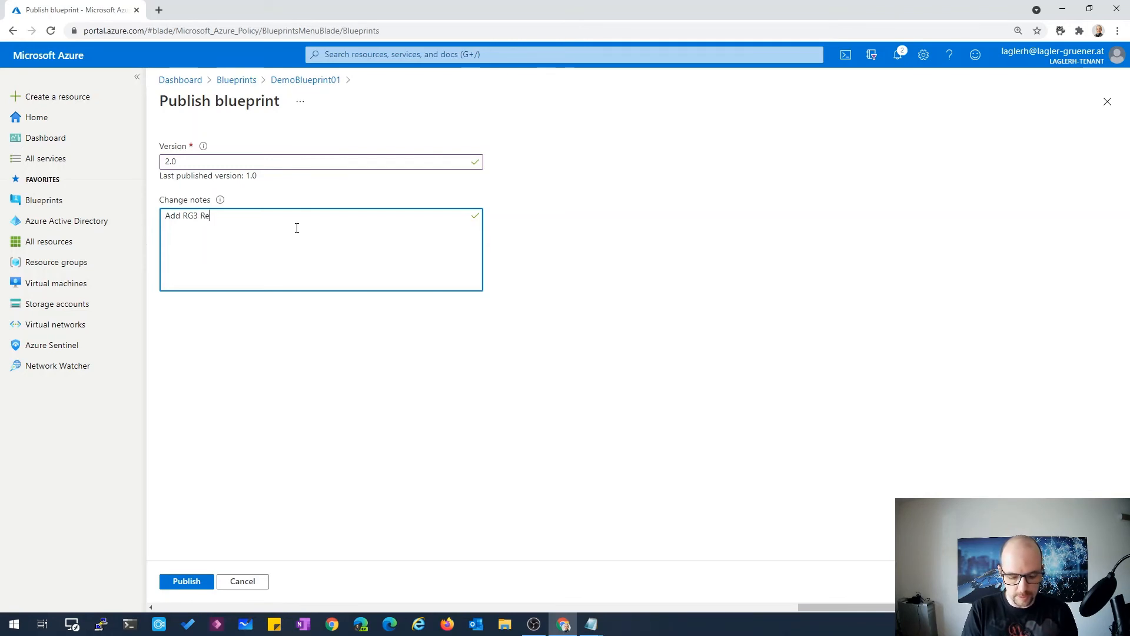
type("ResourceGroup")
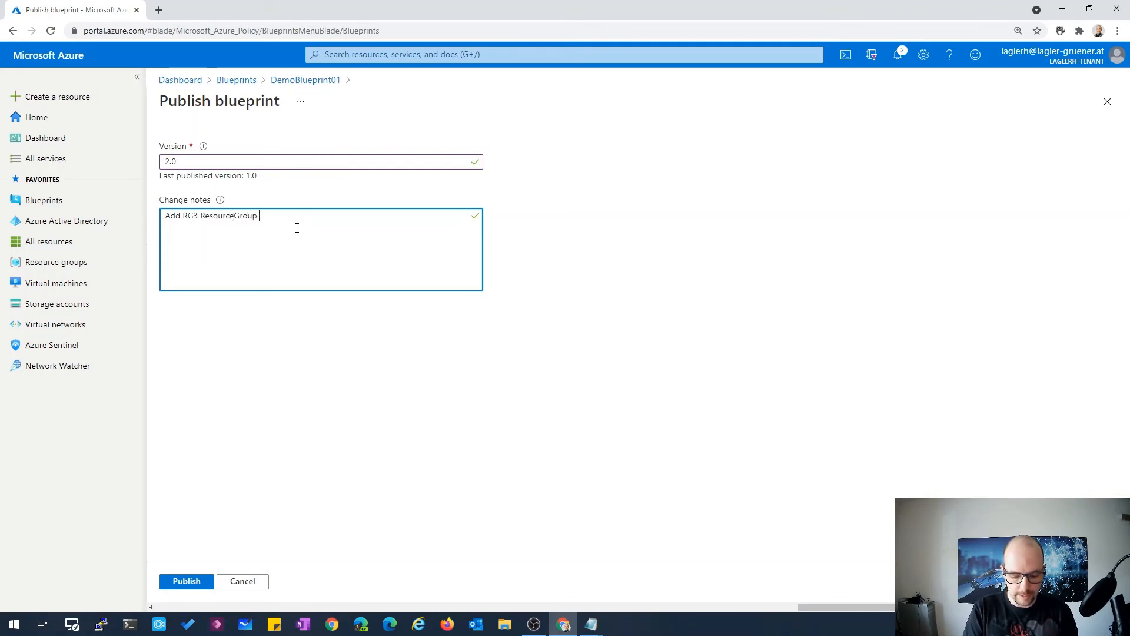
type(" and Paa")
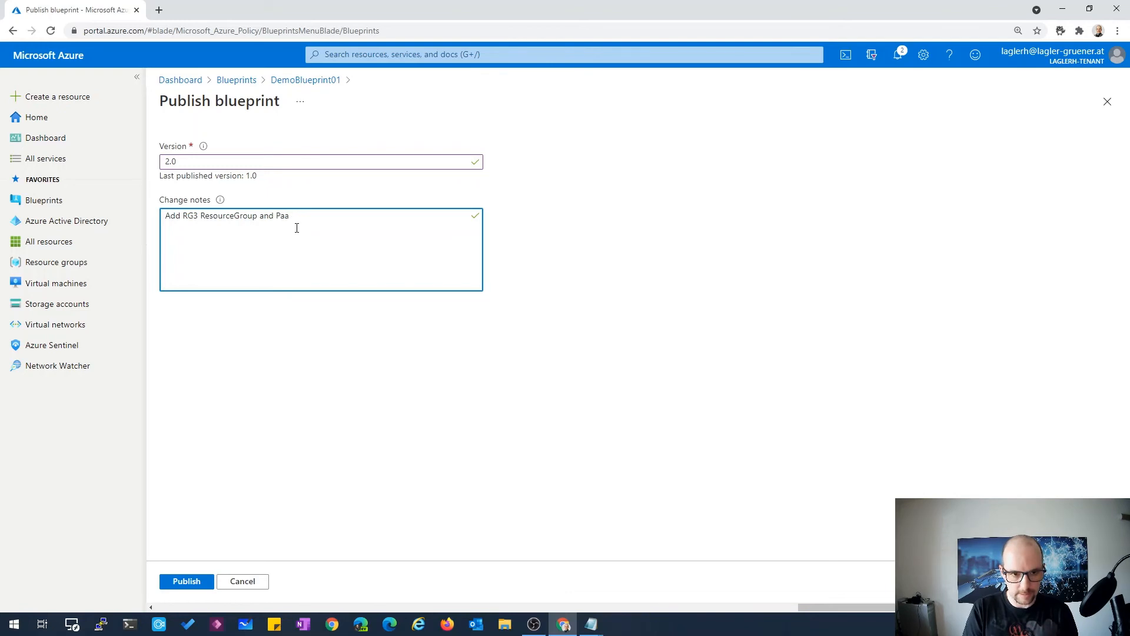
type("S resources")
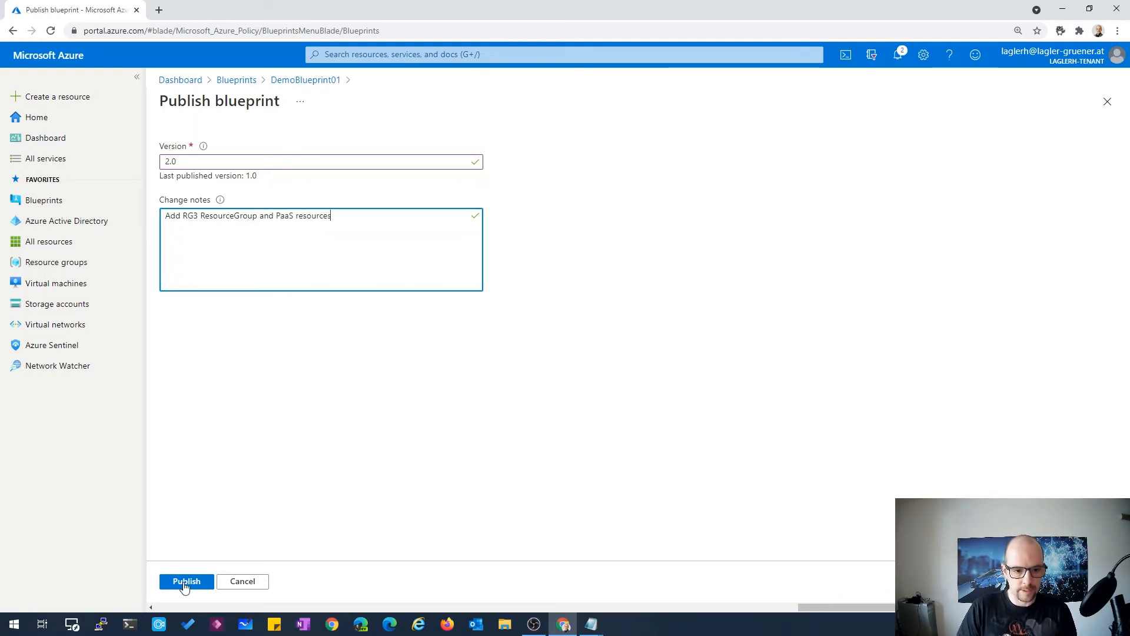
left_click(185, 582)
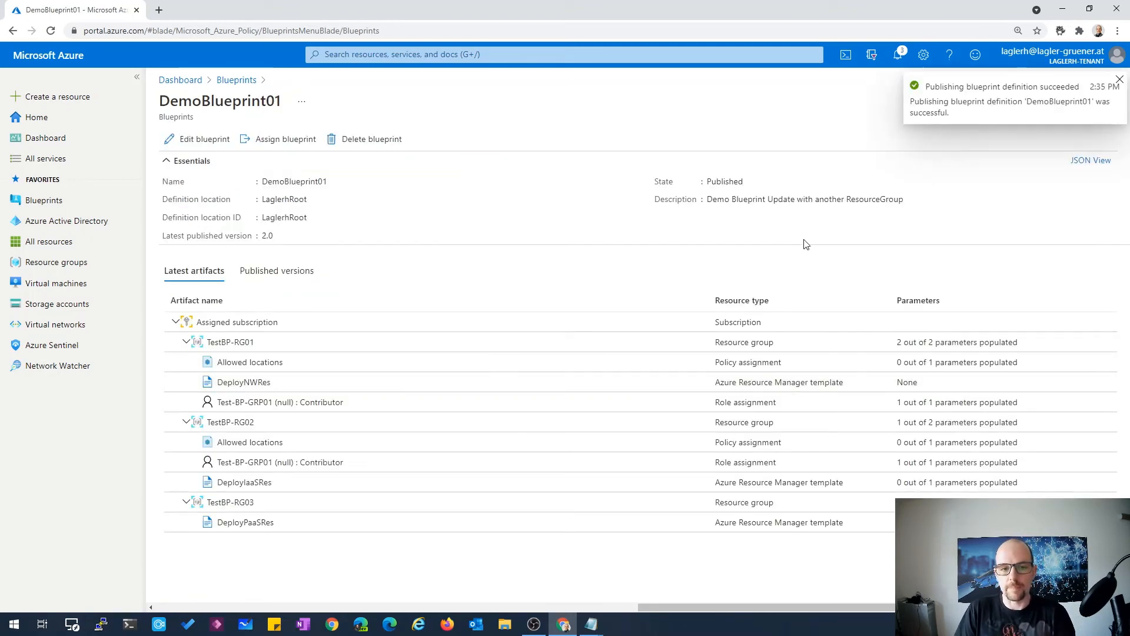
Reopen DemoBlueprint01 from the blueprint definitions and review its published versions and change notes
left_click(257, 87)
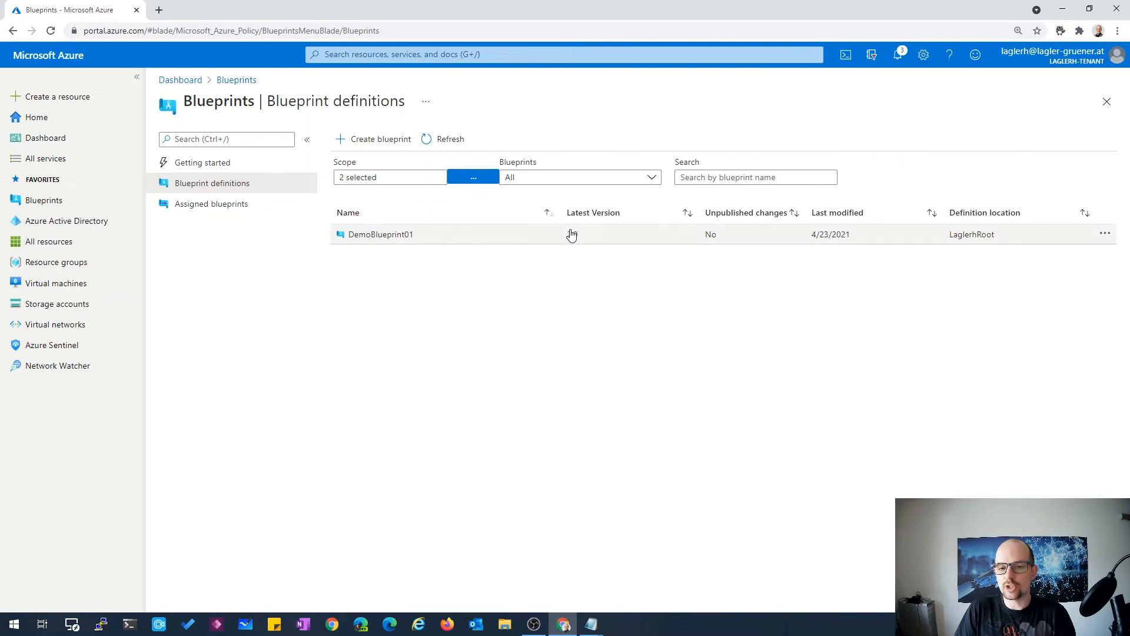
left_click(399, 239)
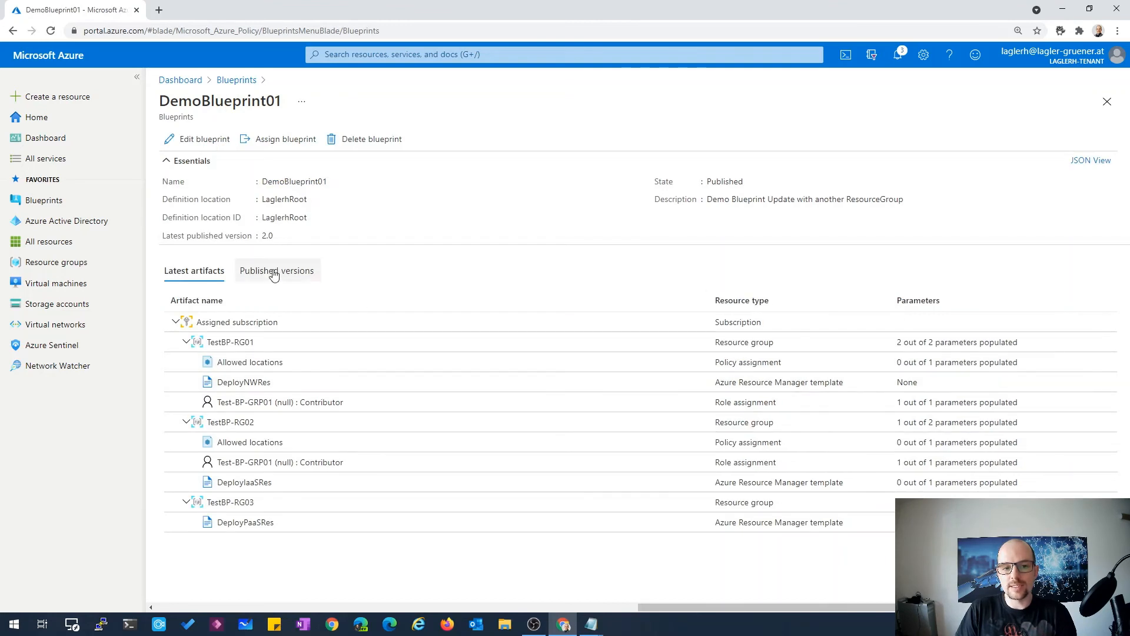
left_click(269, 274)
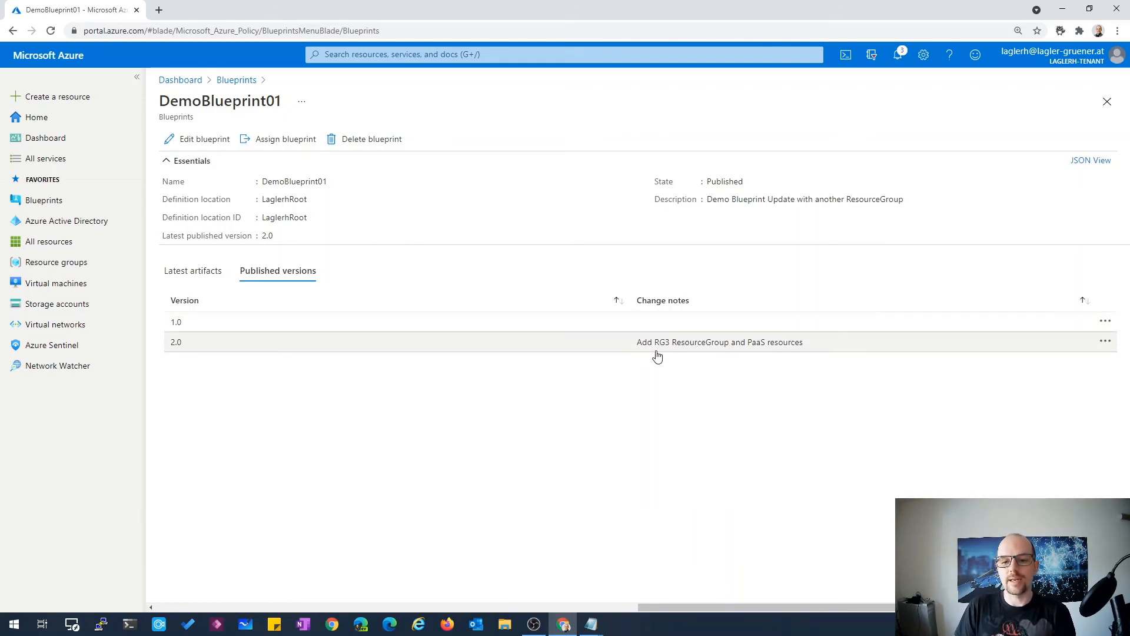
Open the existing Assignment-DemoBlueprint01 for updating and set its blueprint definition version to 2.0
left_click(236, 80)
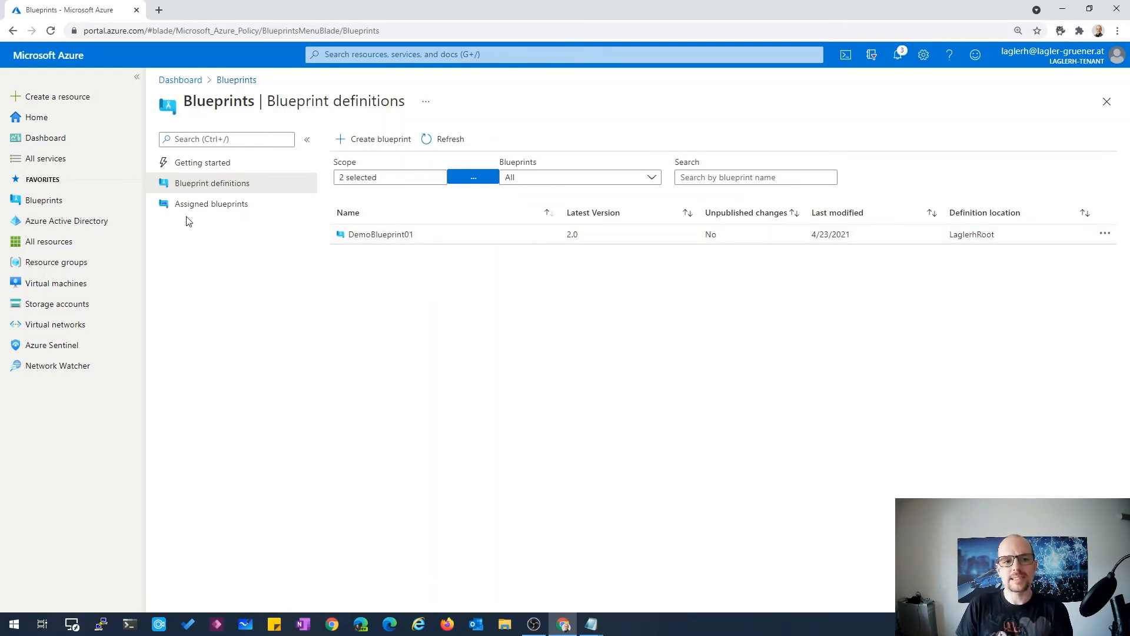
left_click(207, 205)
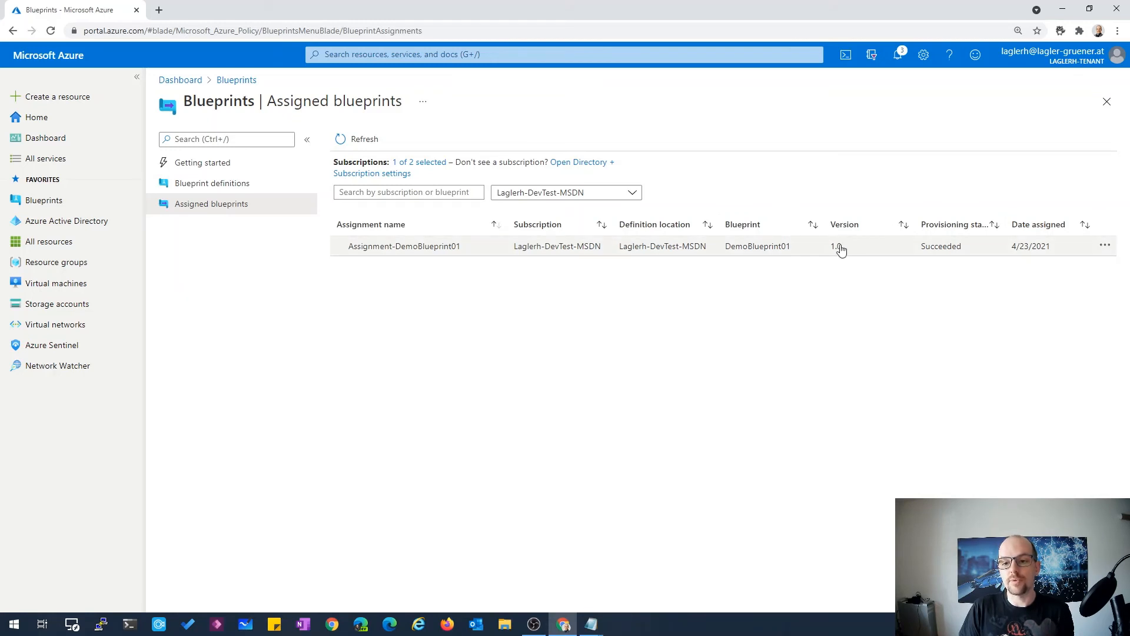
left_click(429, 255)
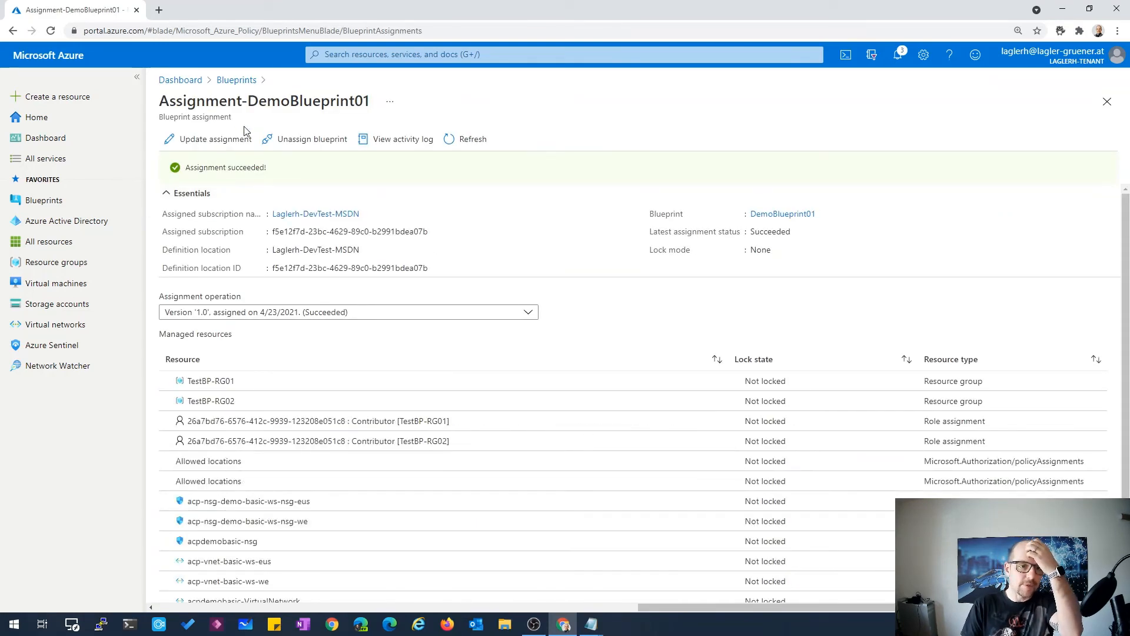
left_click(237, 140)
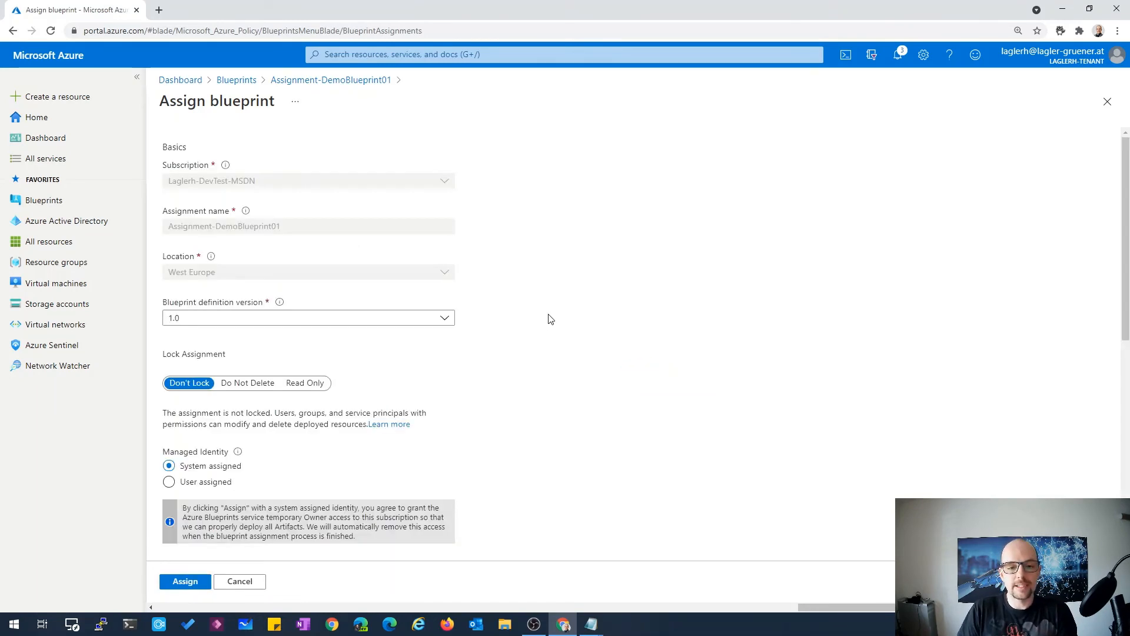
left_click(442, 319)
left_click(366, 360)
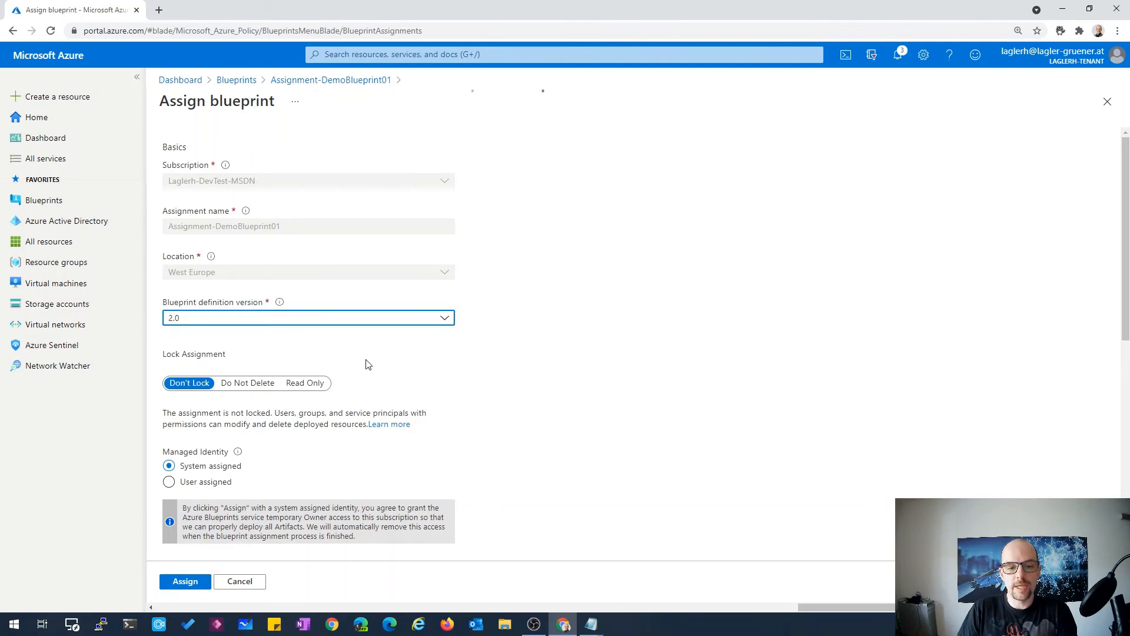
Set the assignment lock to Do Not Delete, keep the listed artifact parameters and submit the updated assignment
left_click(243, 387)
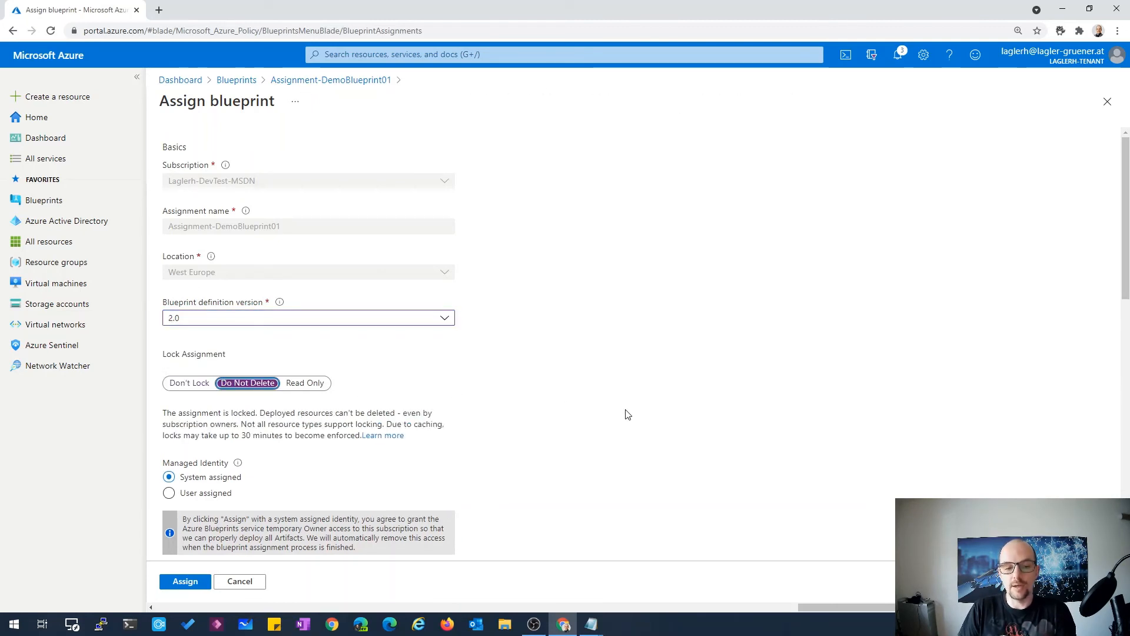
scroll(627, 415, "down", 10)
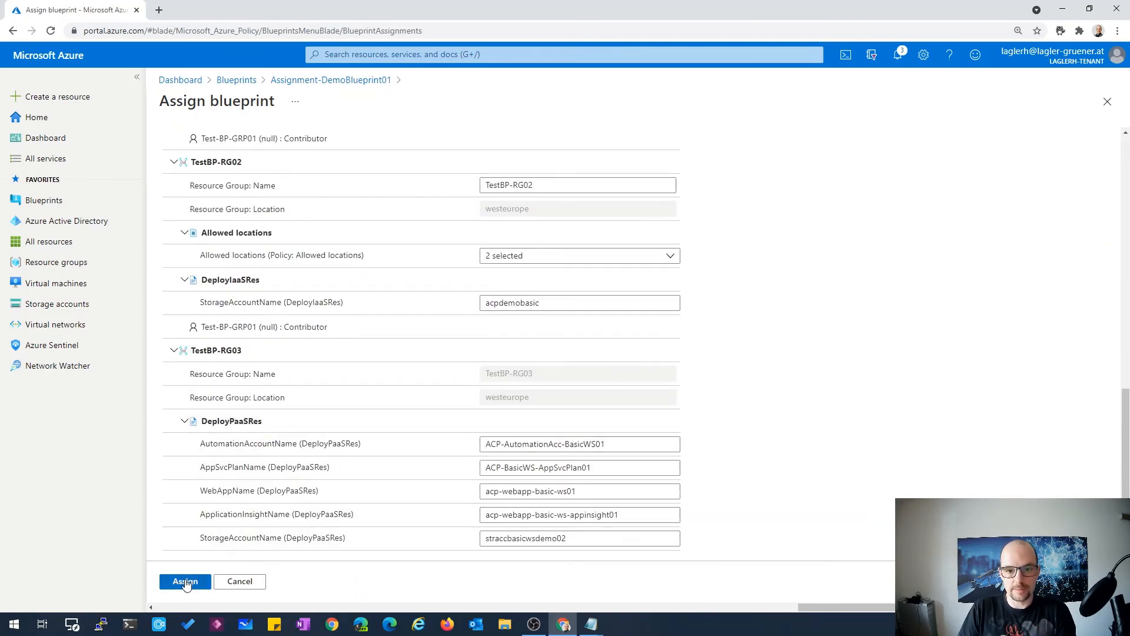
scroll(466, 472, "up", 2)
scroll(463, 472, "down", 3)
left_click(174, 588)
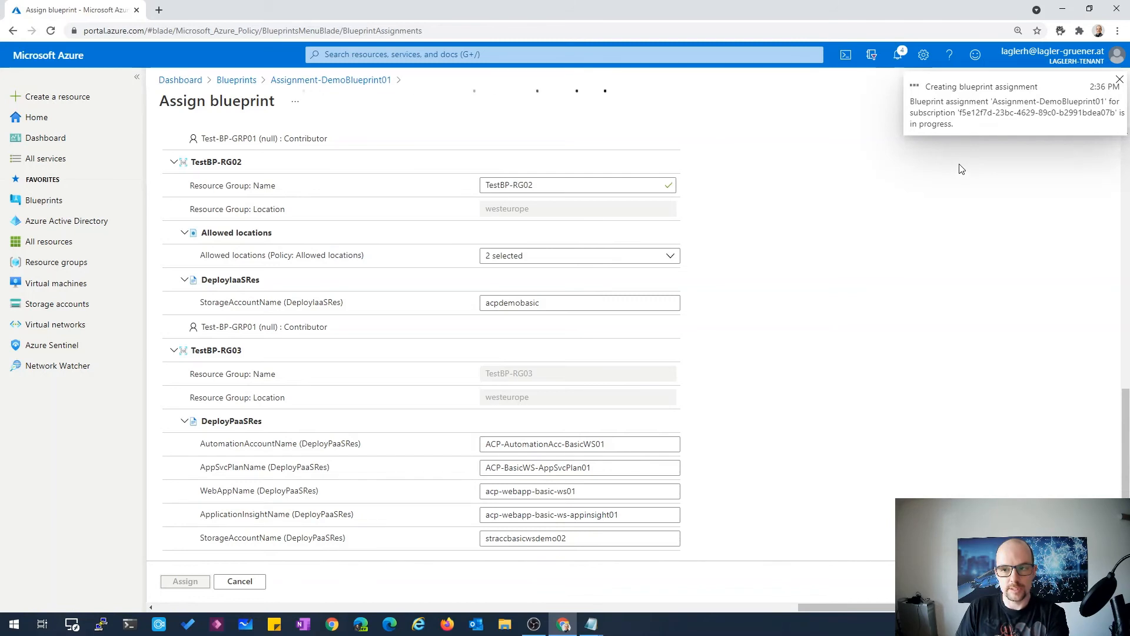
Open the updated assignment's details to check its status, managed resources and lock states
left_click(977, 94)
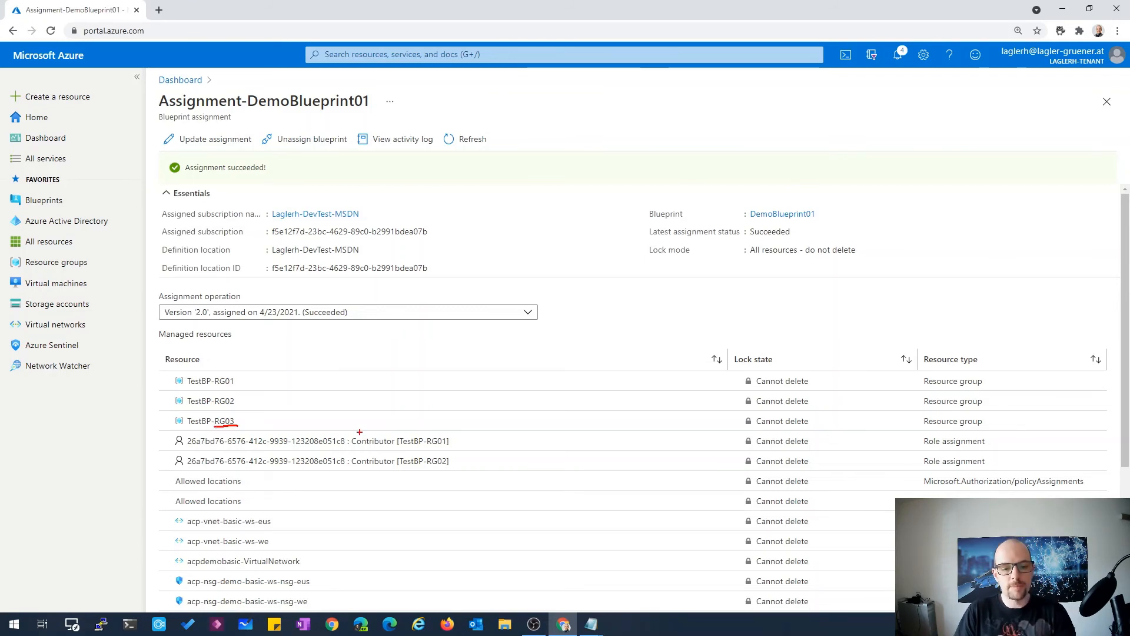
Review the managed resources and lock states of Assignment-DemoBlueprint01, and open the resource group TestBP-RG03
scroll(300, 368, "down", 4)
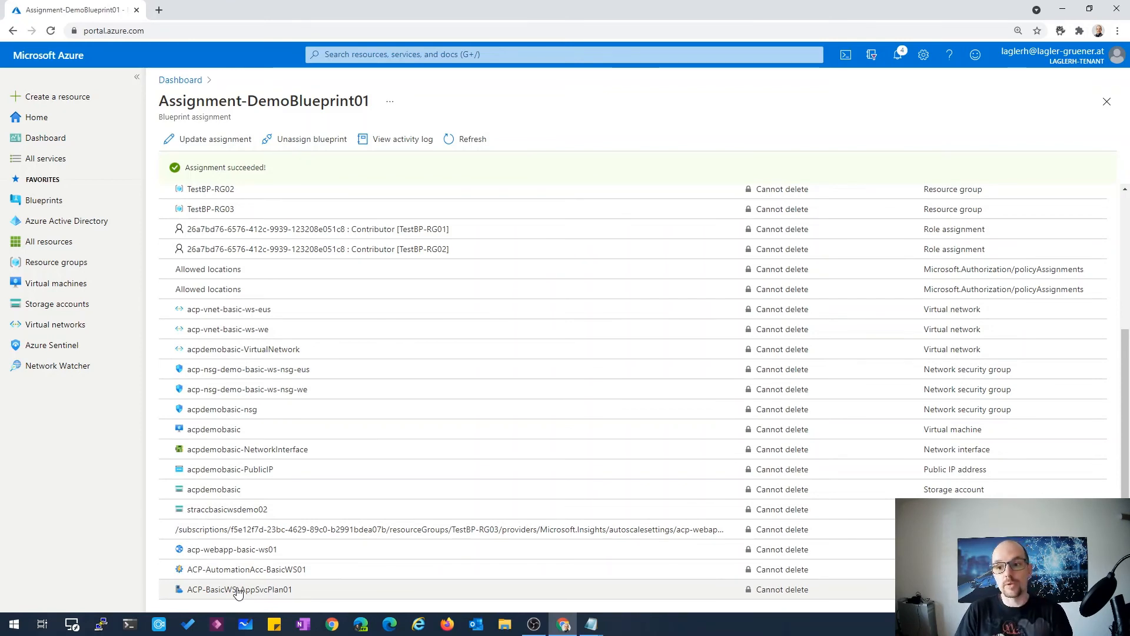
scroll(238, 592, "up", 4)
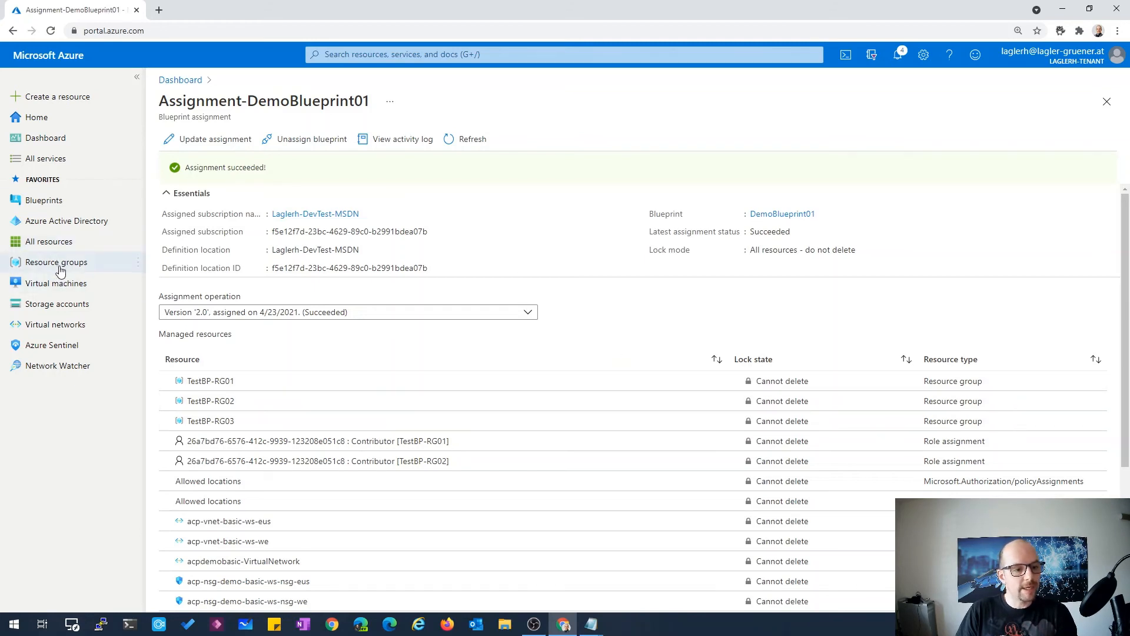
left_click_drag(59, 270, 435, 277)
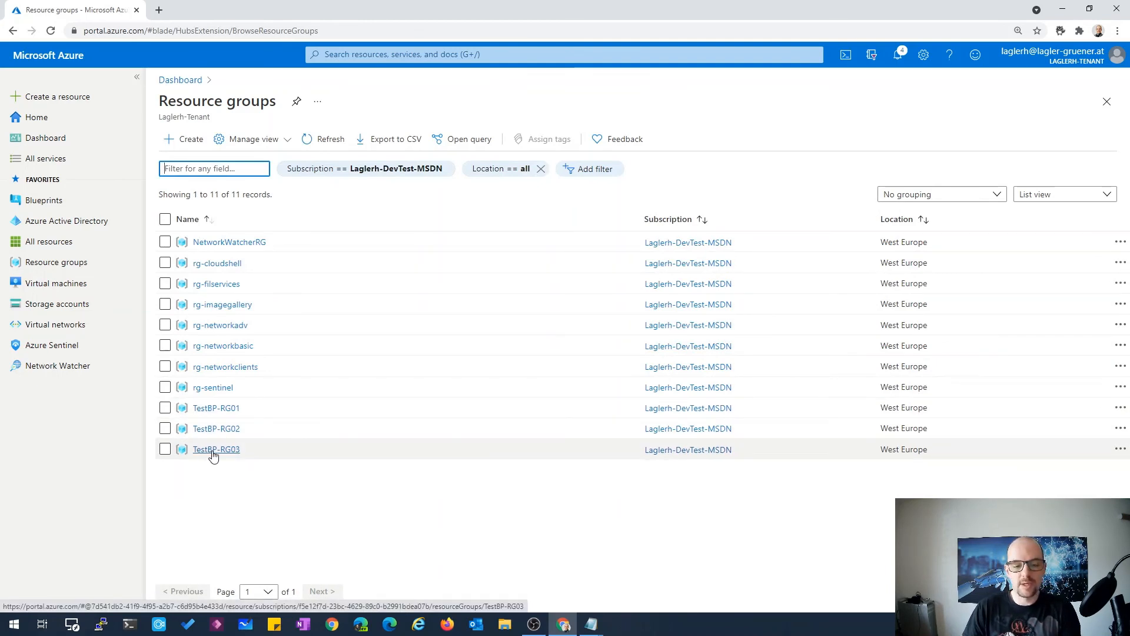
left_click(214, 450)
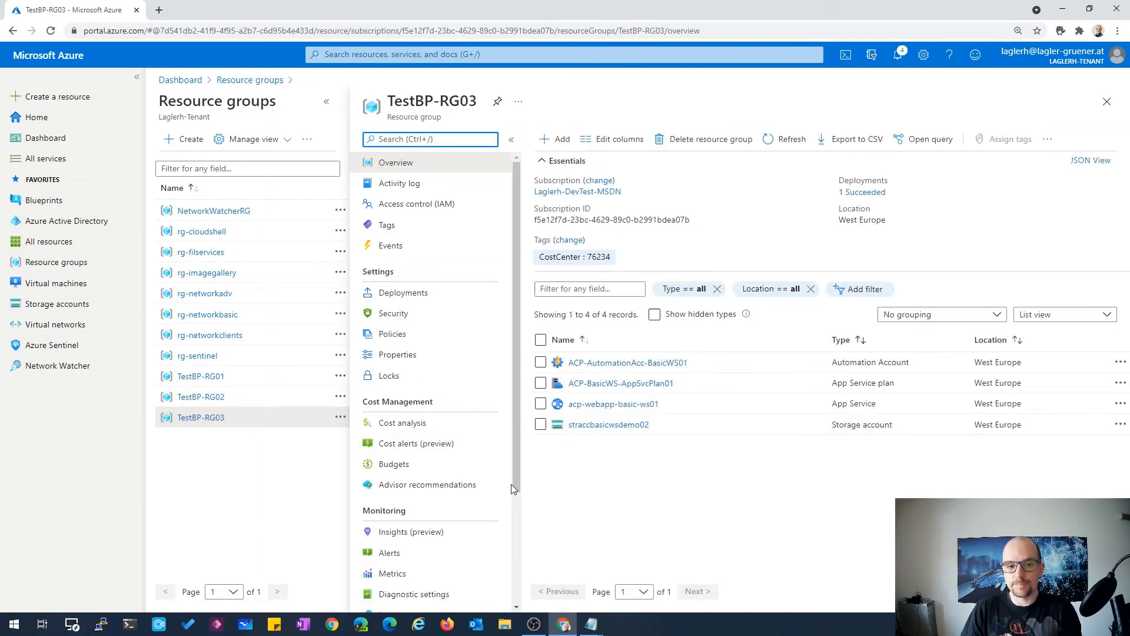
Examine the tags, locks and access-control deny assignments of the resource group TestBP-RG03
left_click(389, 224)
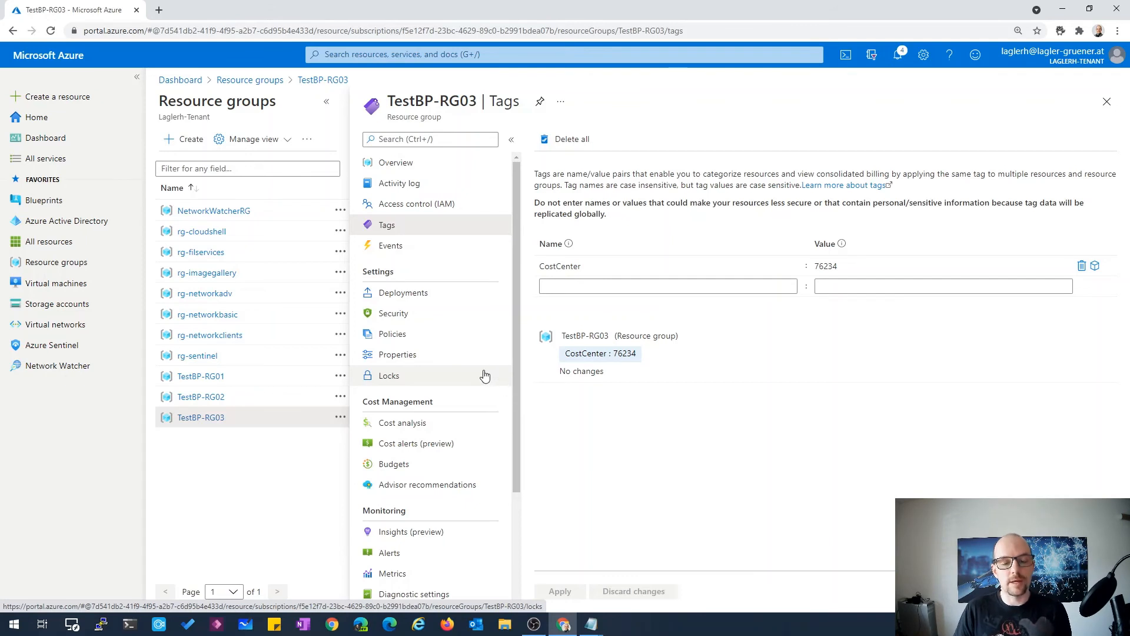
left_click(443, 385)
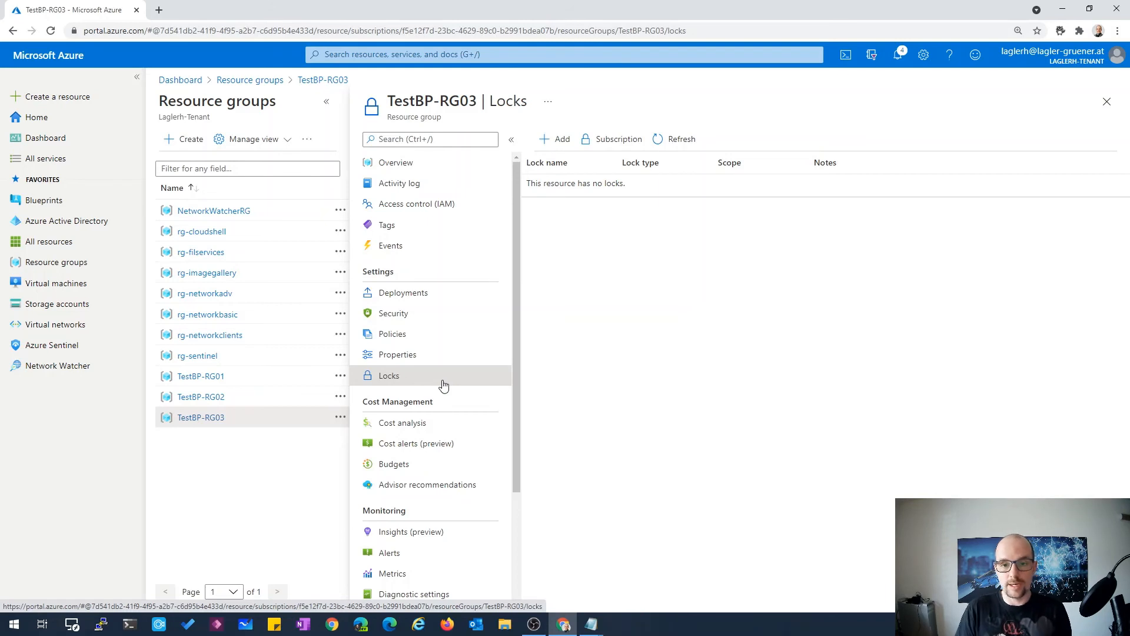
left_click(406, 212)
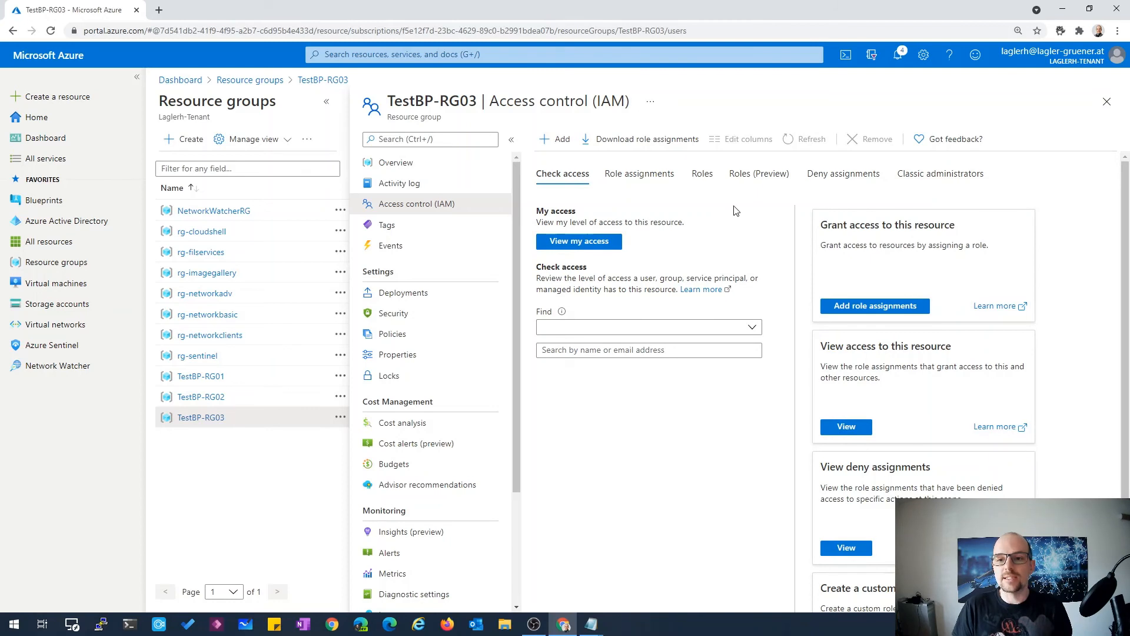
left_click(830, 178)
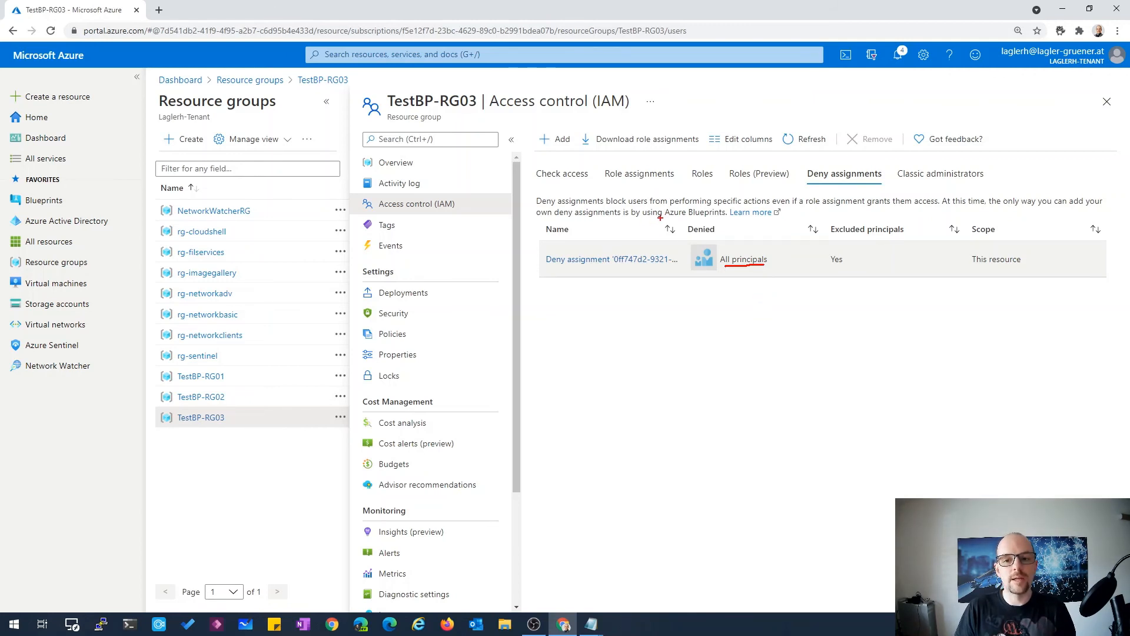
left_click_drag(691, 219, 726, 215)
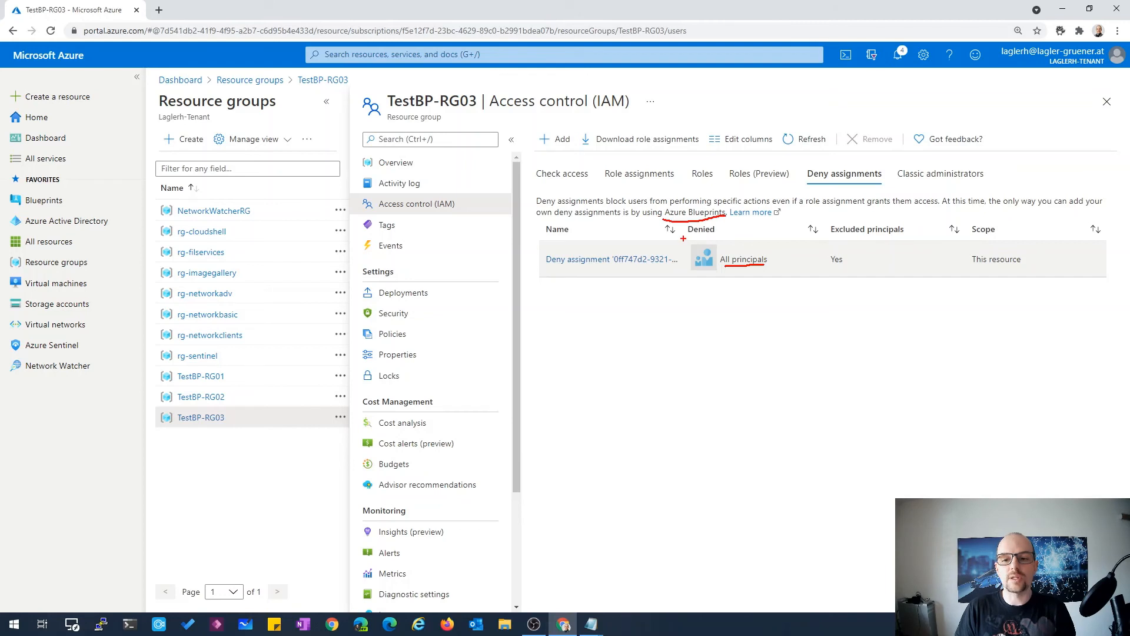
key("Escape")
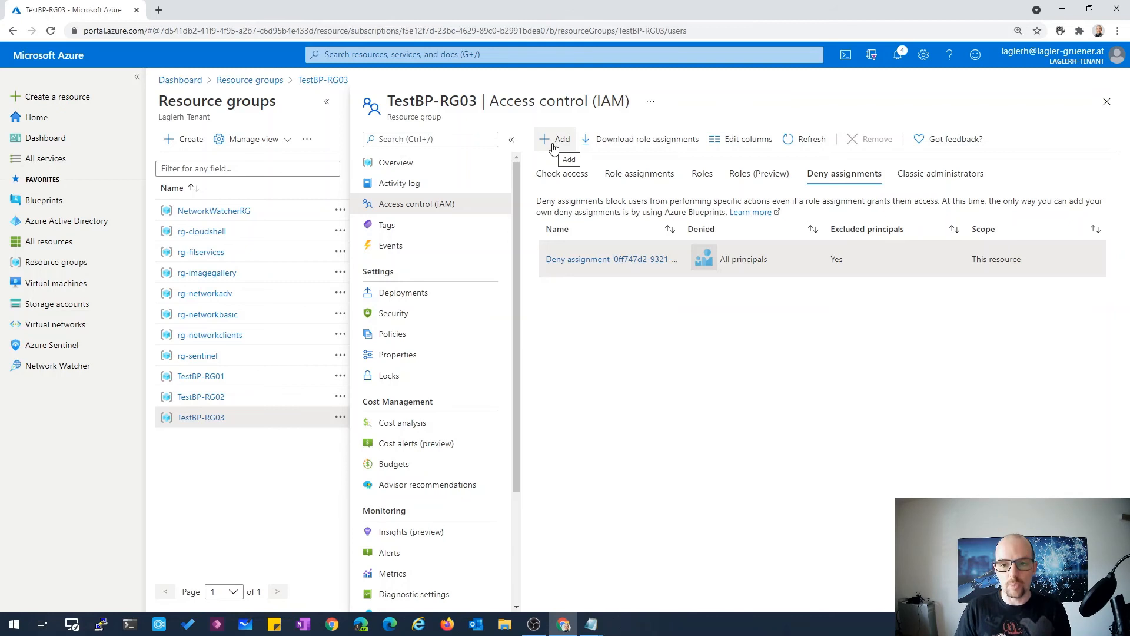
Try to delete the resource group TestBP-RG03, entering its name as confirmation
left_click(428, 171)
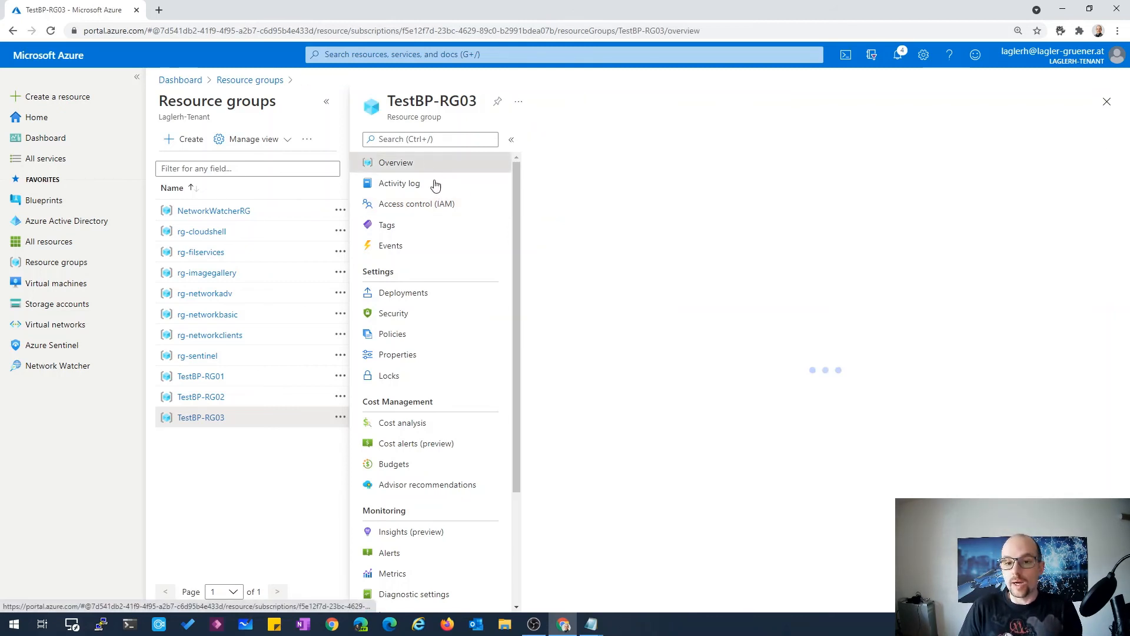
double_click(454, 101)
left_click(454, 101)
key("ctrl+c")
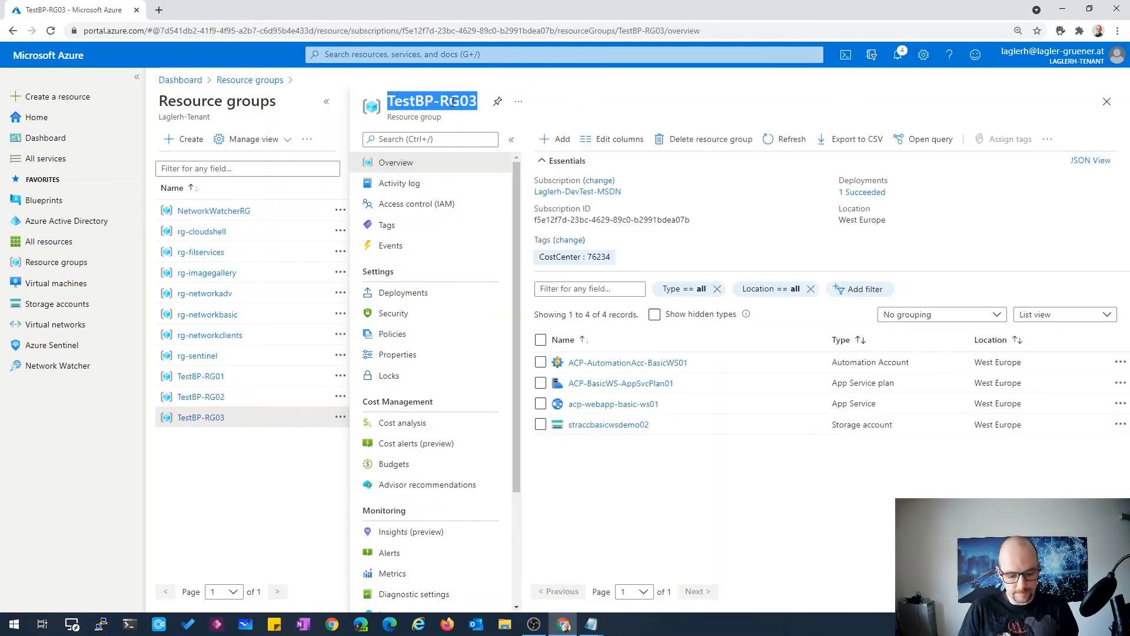
left_click(693, 143)
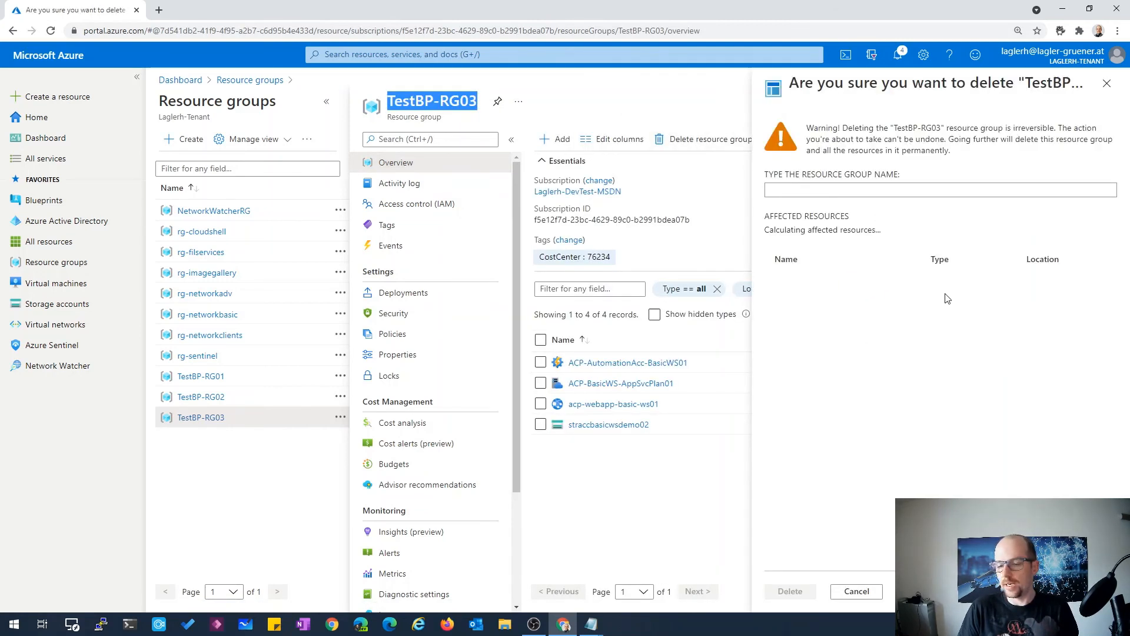
left_click(813, 190)
key("ctrl+v")
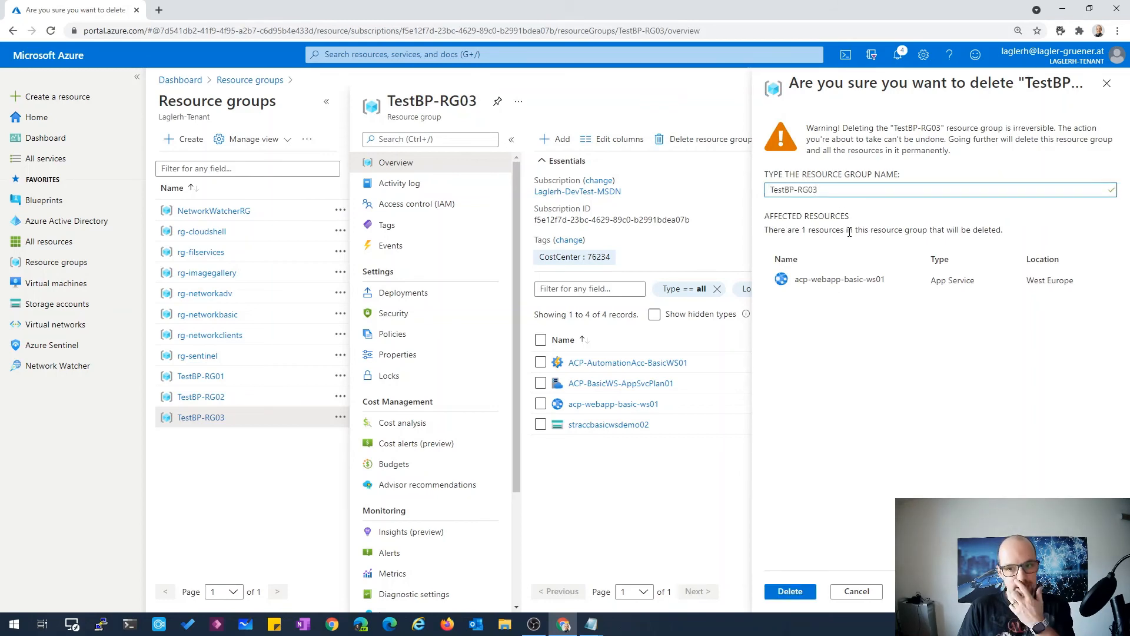
left_click(790, 591)
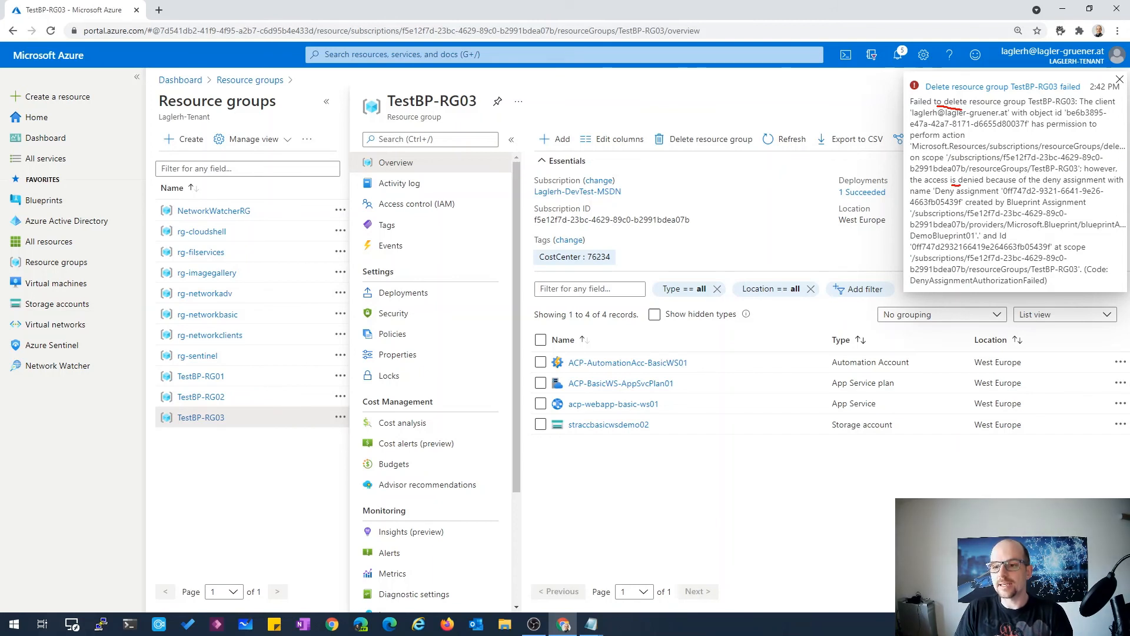
left_click_drag(934, 195, 999, 195)
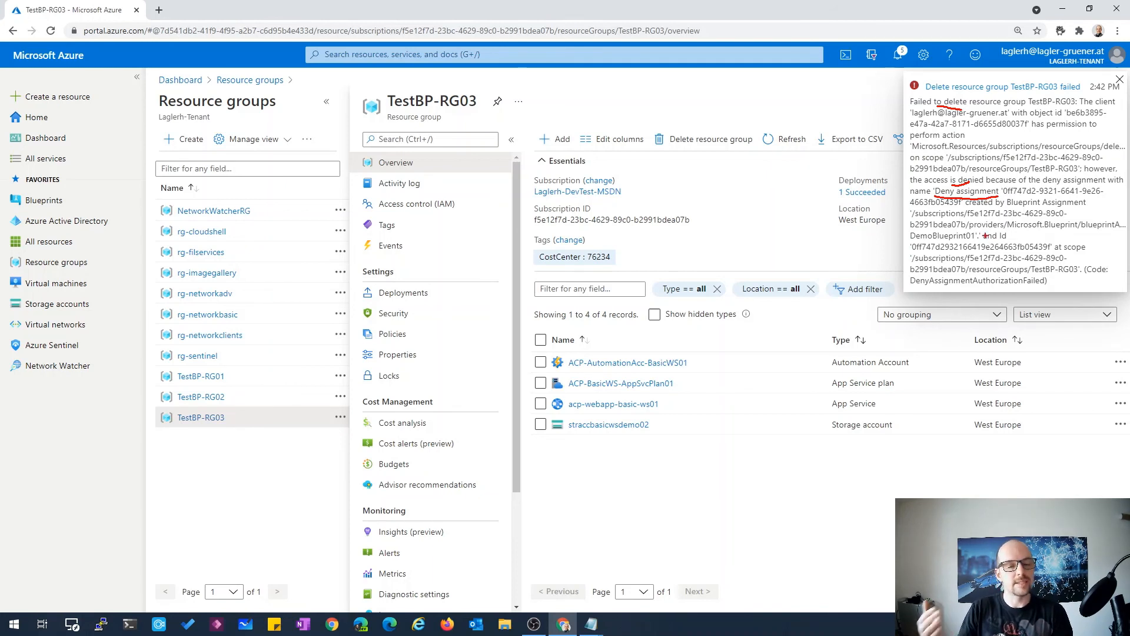
key("Escape")
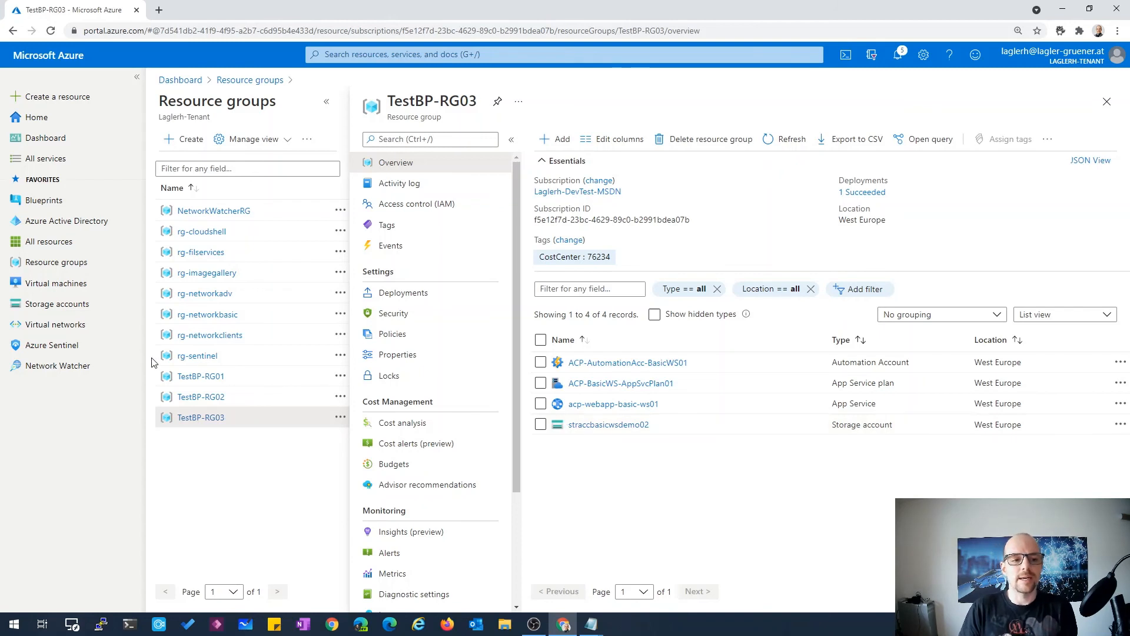
Update Assignment-DemoBlueprint01 with its lock set to Don't Lock and submit the assignment
left_click(61, 206)
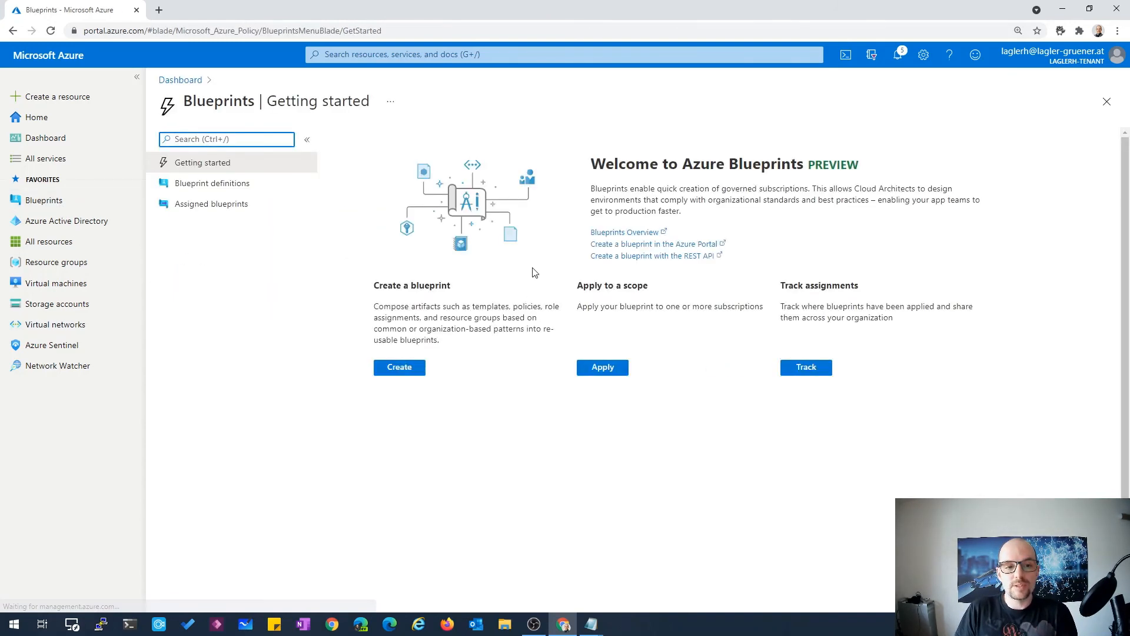
left_click(176, 210)
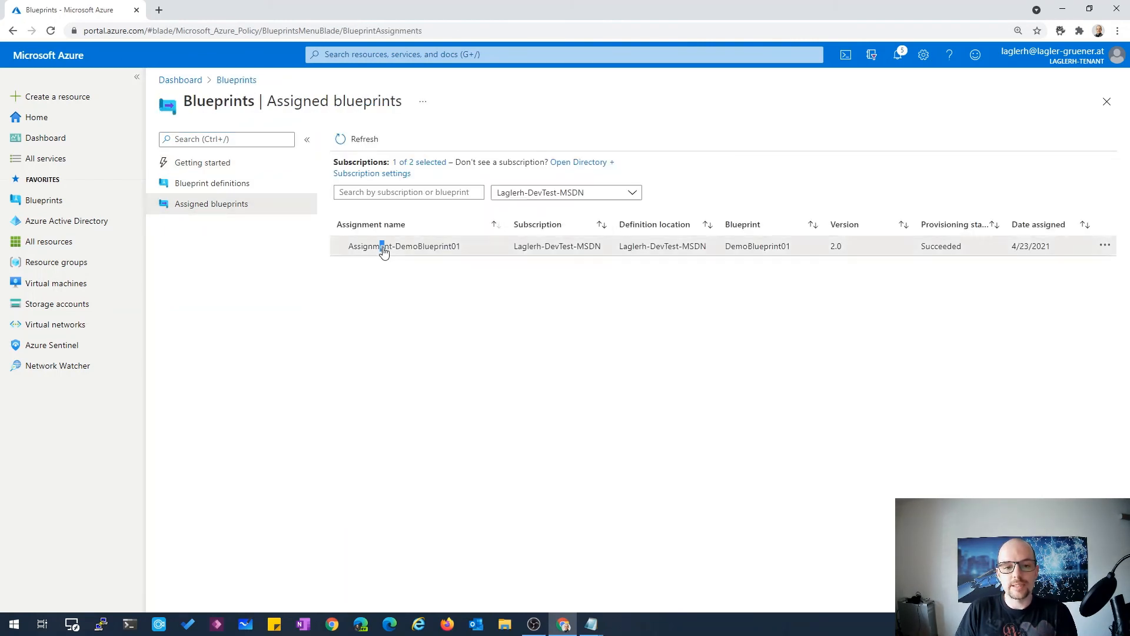
left_click(417, 254)
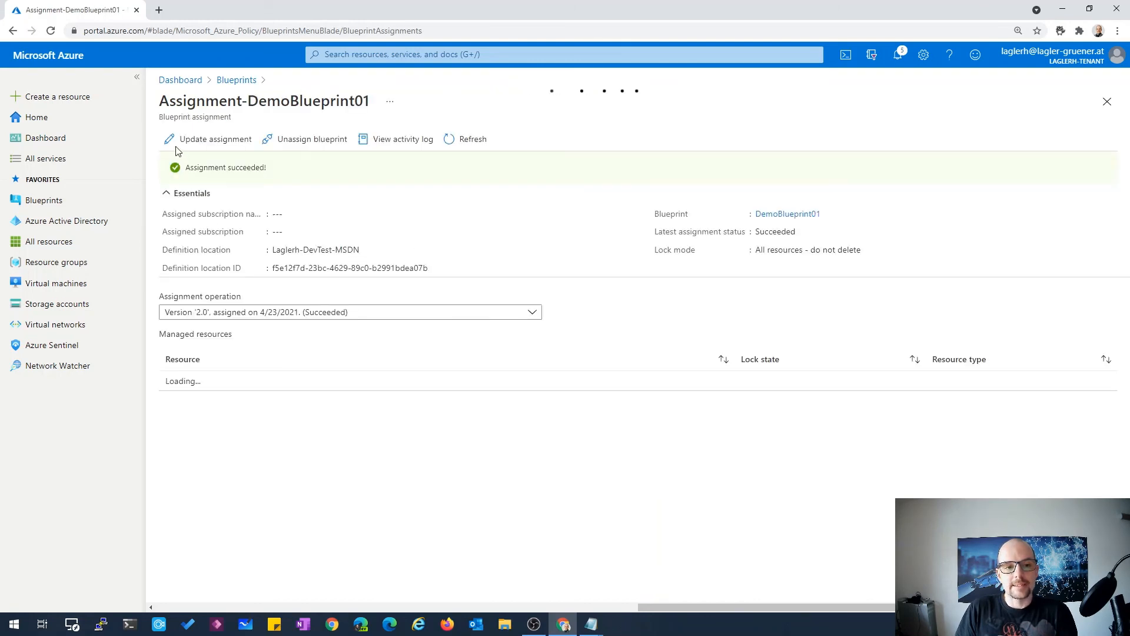
left_click(221, 144)
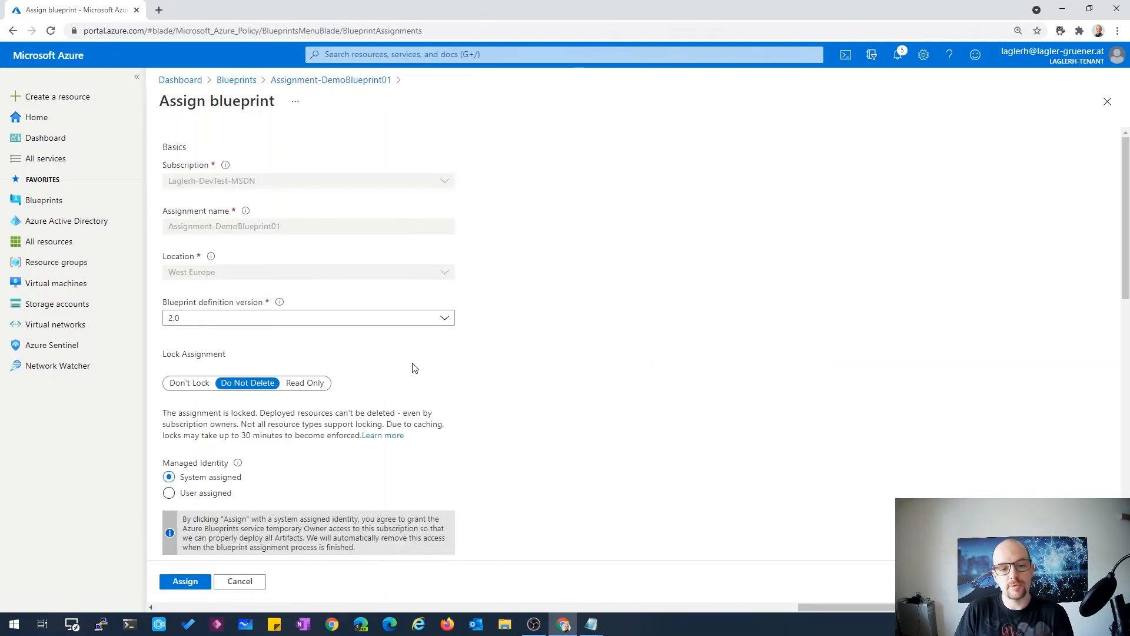
left_click(189, 385)
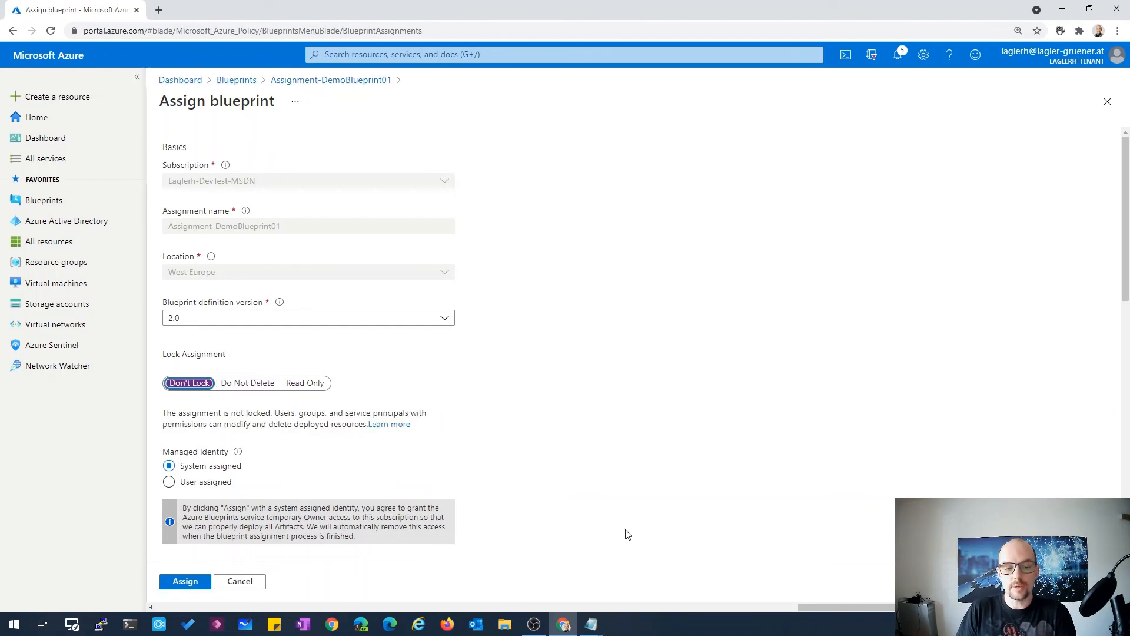
left_click(181, 584)
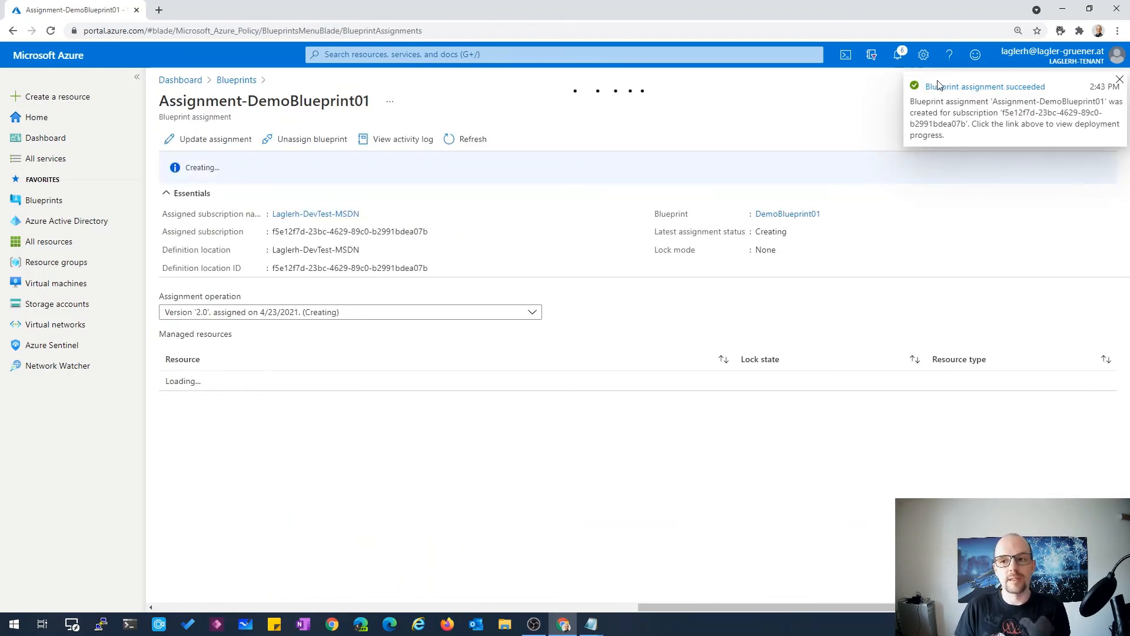
Check the updated assignment's lock states and the deny assignments of the resource group TestBP-RG03
left_click(949, 88)
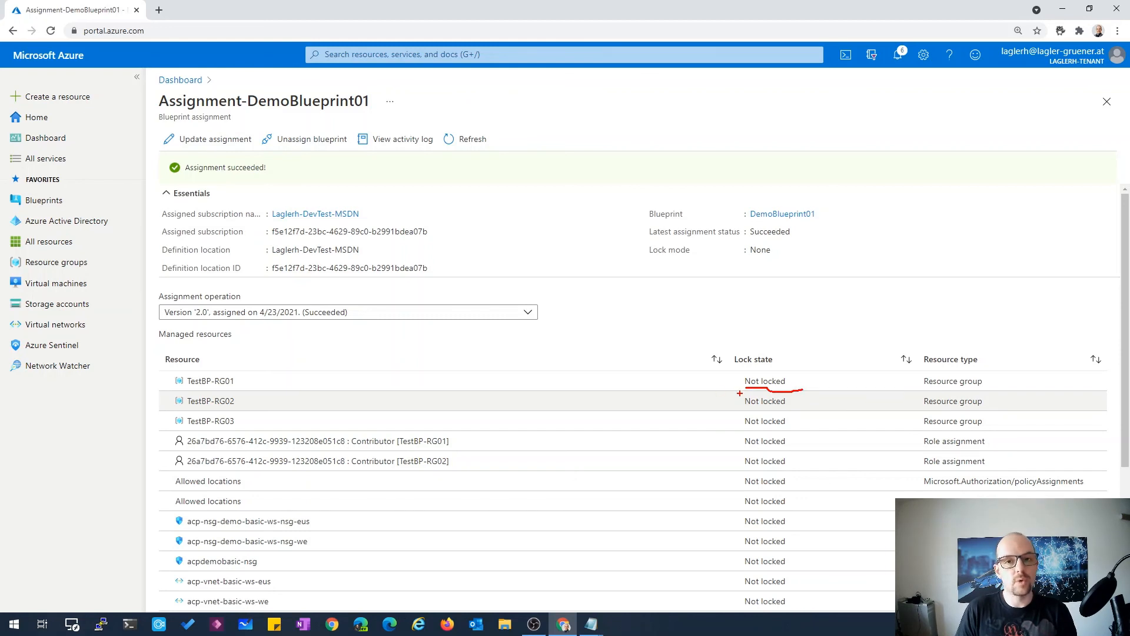
key("Escape")
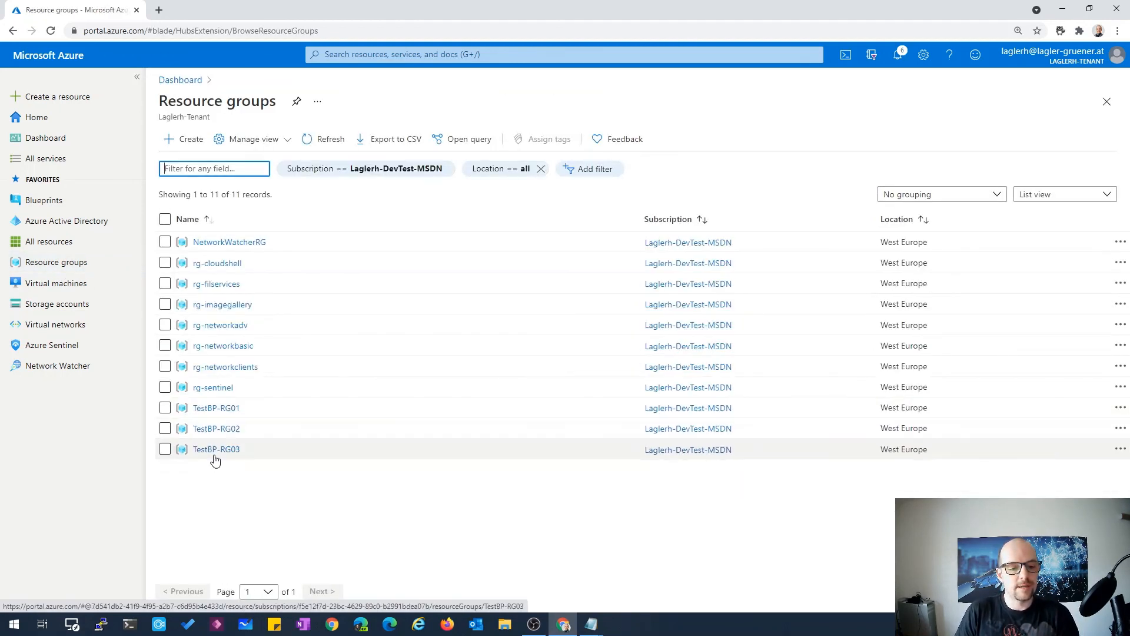
left_click(548, 451)
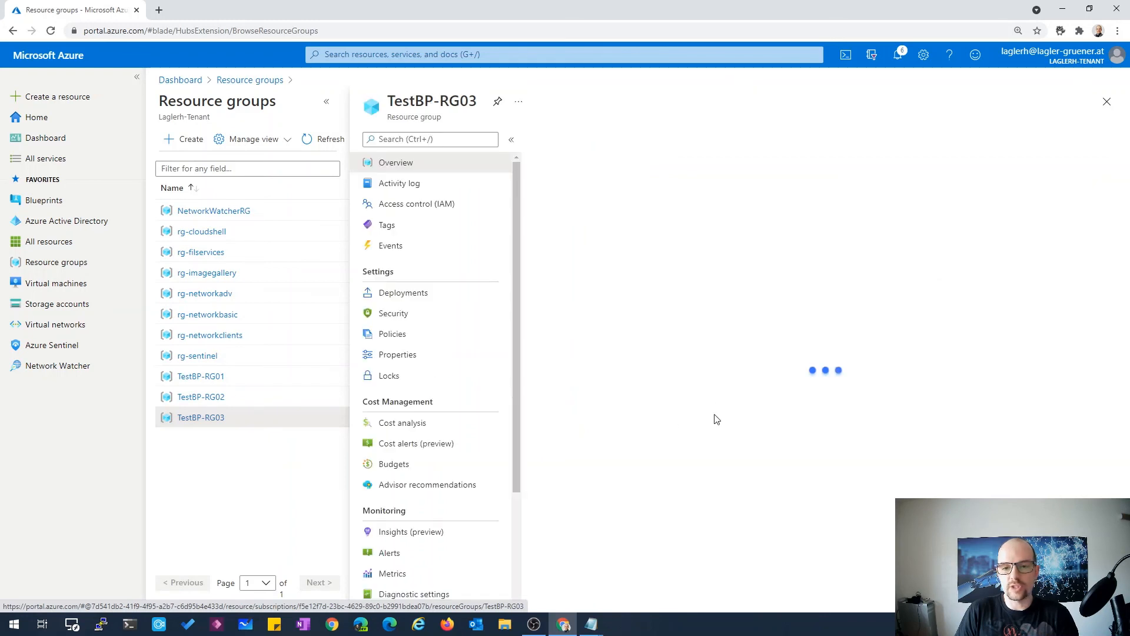
left_click(417, 205)
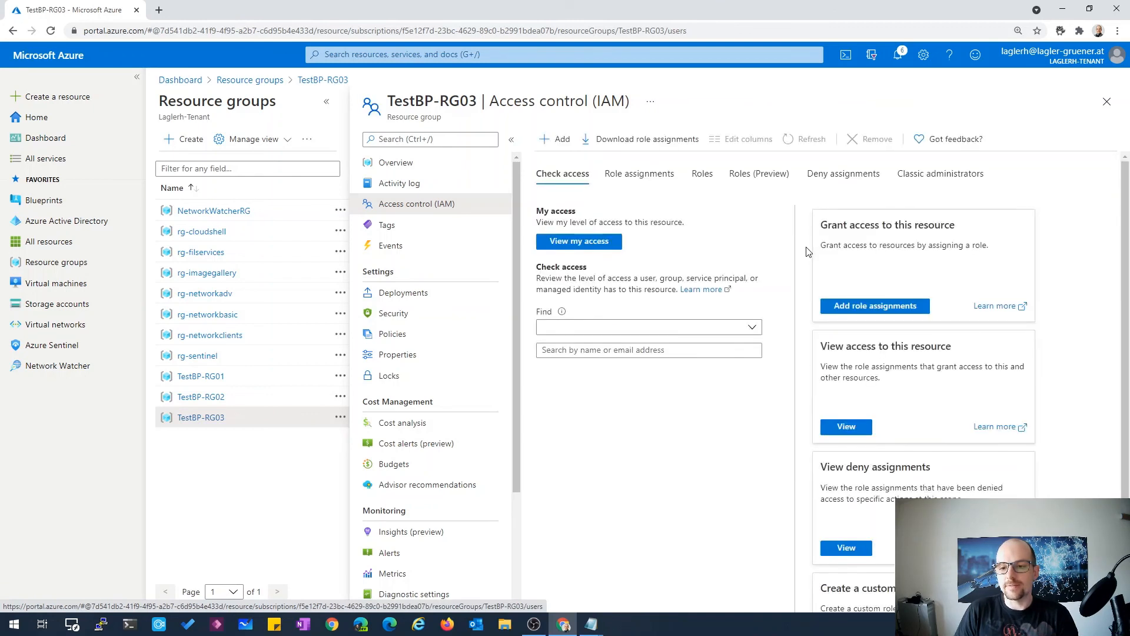
left_click(841, 179)
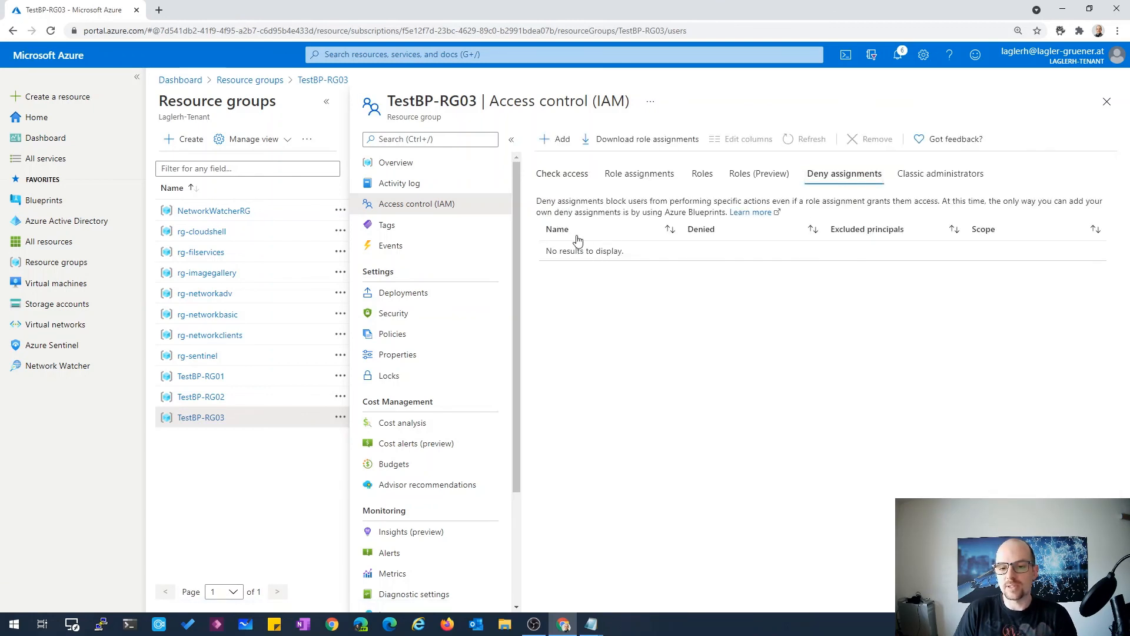
Delete the resource group TestBP-RG03 from its overview, entering TestBP-RG03 as confirmation
left_click(435, 166)
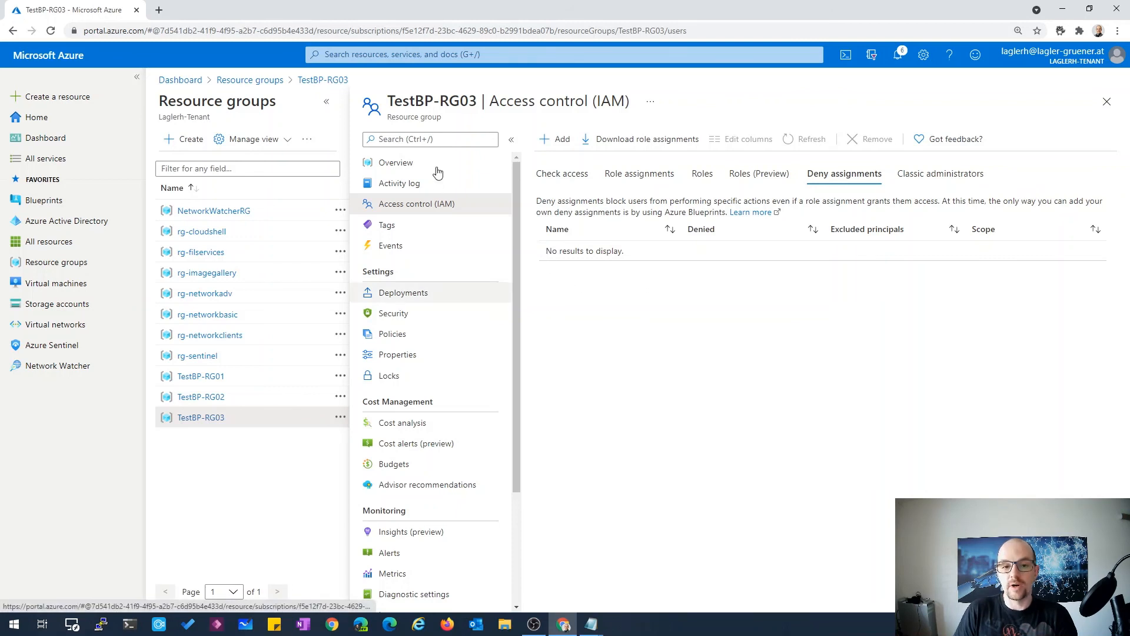
triple_click(443, 102)
key("ctrl+c")
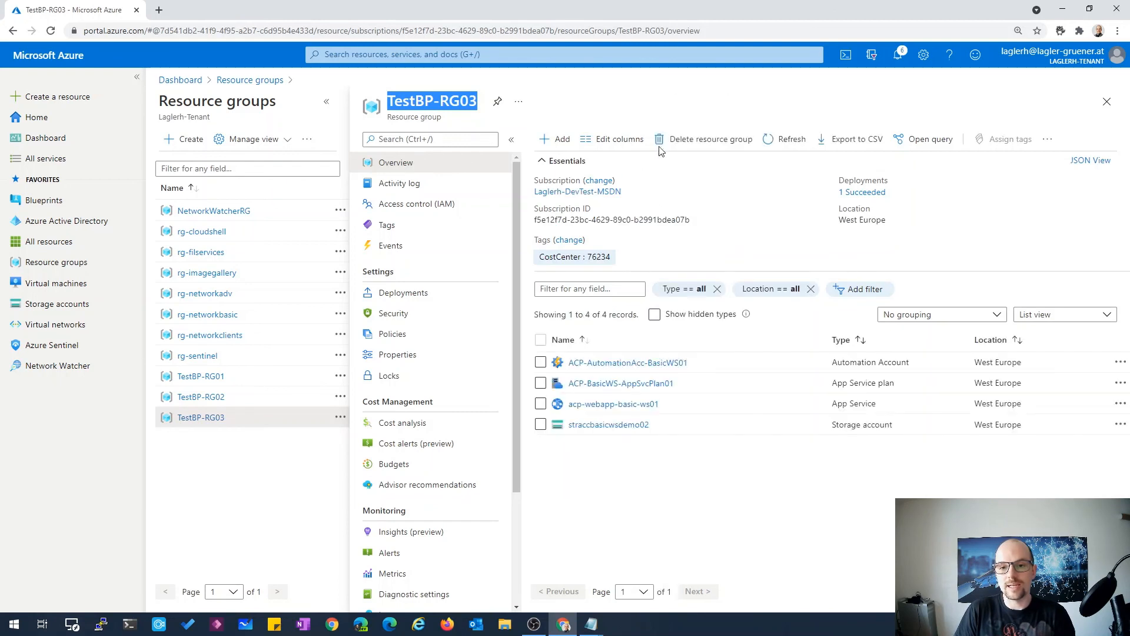
left_click(707, 149)
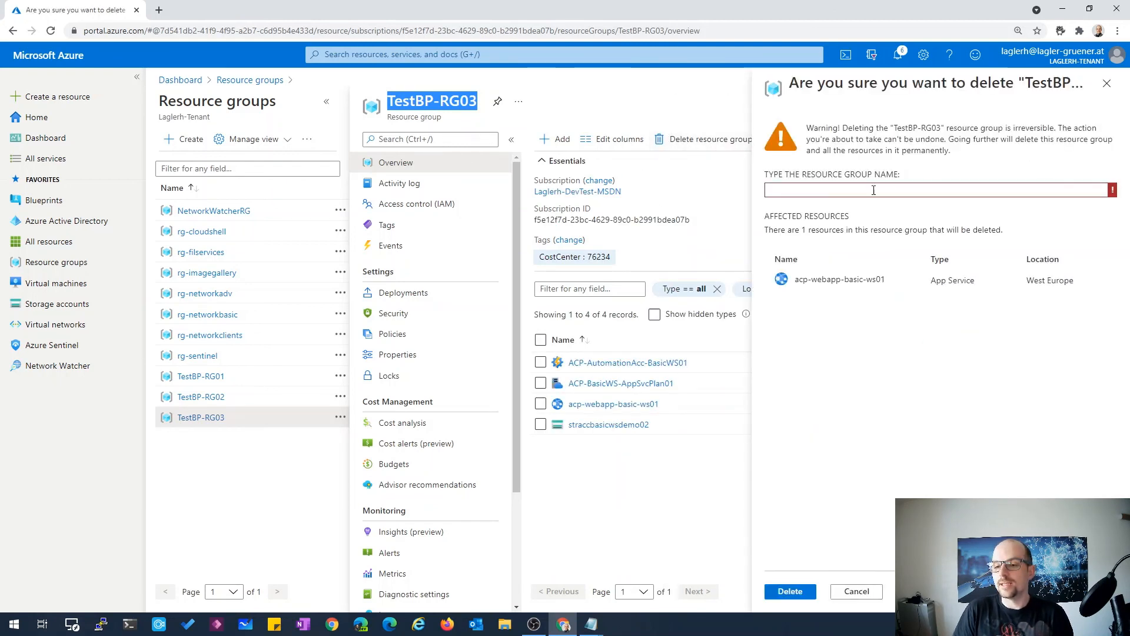
left_click(872, 193)
key("ctrl+v")
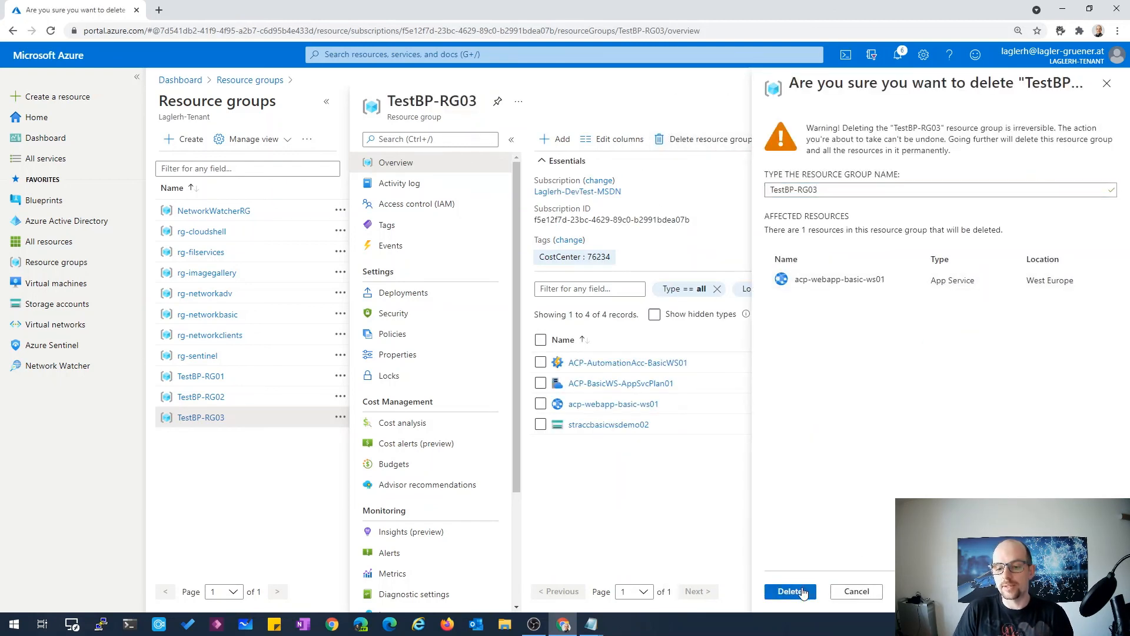
left_click(790, 592)
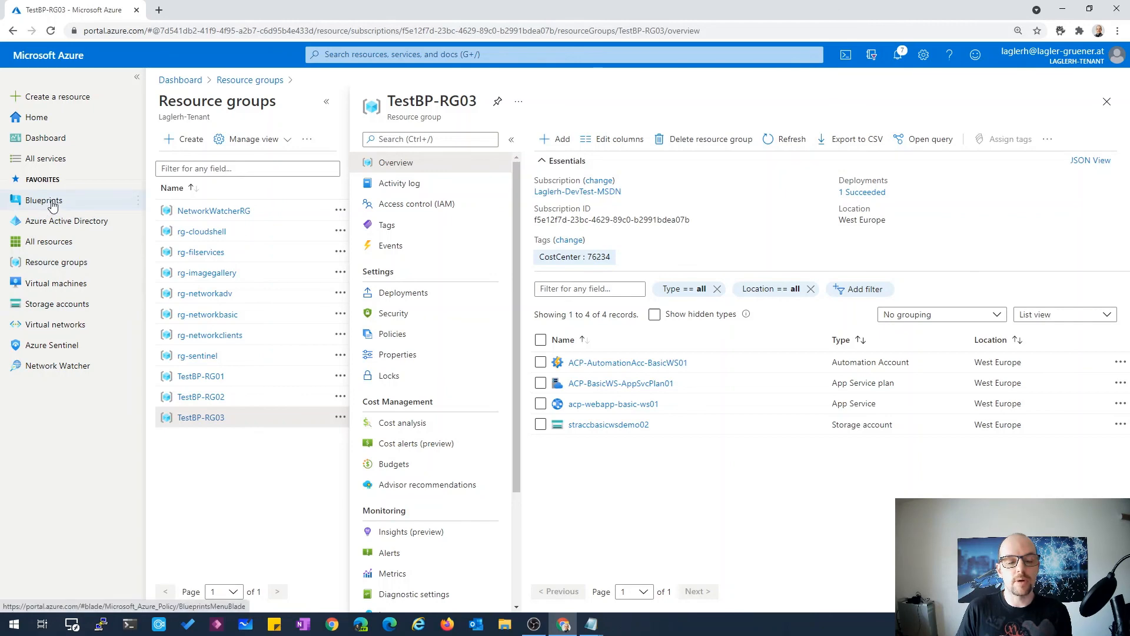
Unassign DemoBlueprint01 by removing Assignment-DemoBlueprint01 from the assigned blueprints, and refresh the list
left_click(92, 199)
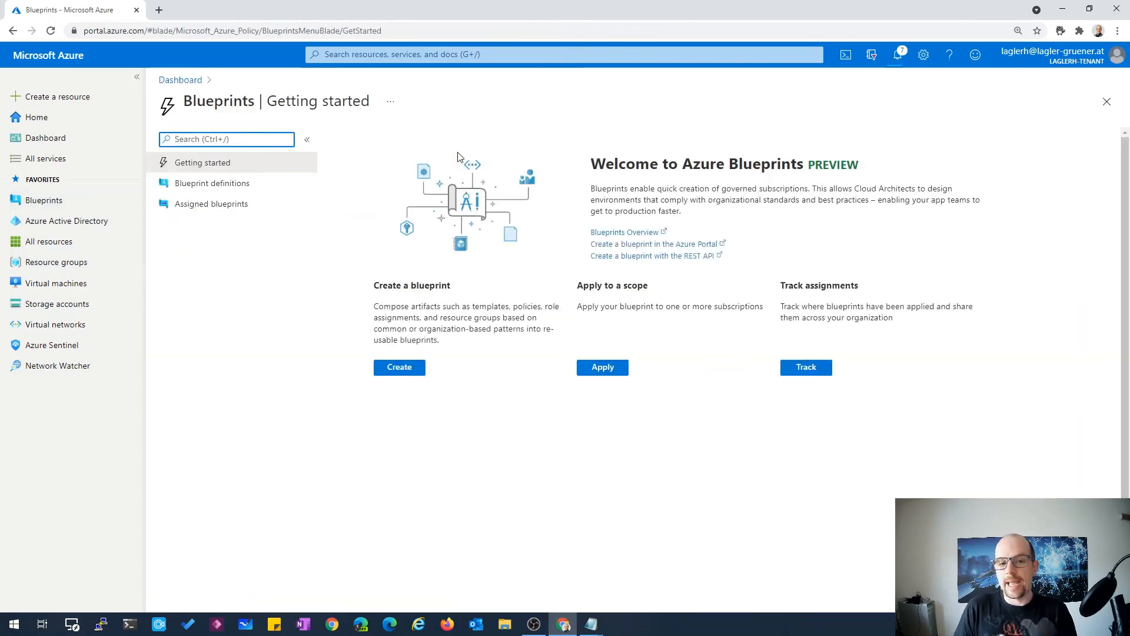
left_click(203, 205)
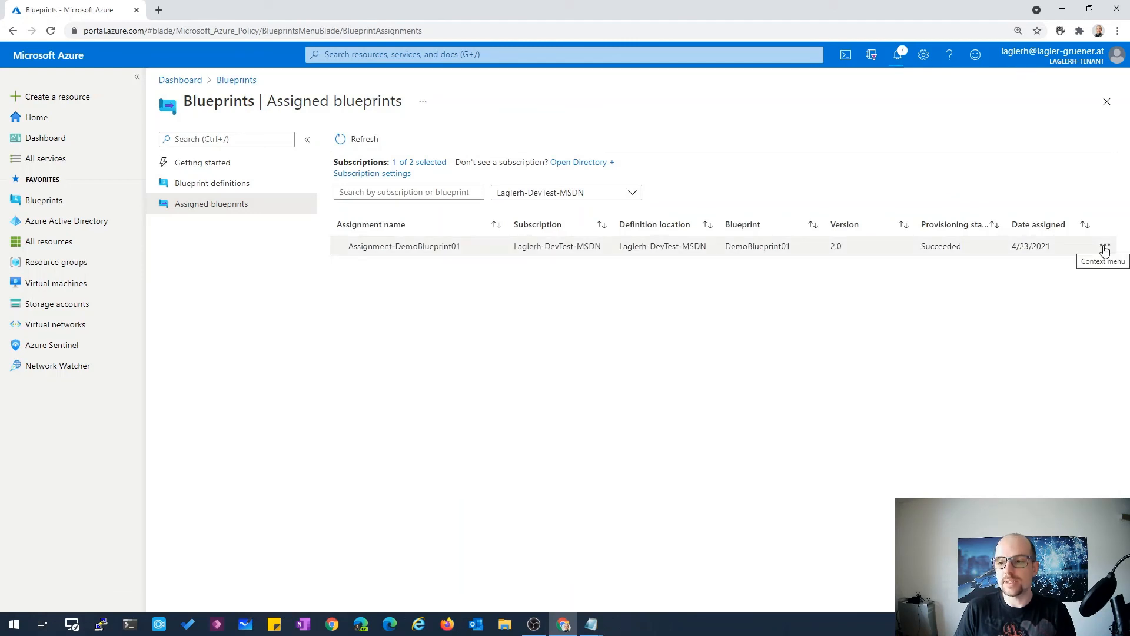
left_click(1104, 248)
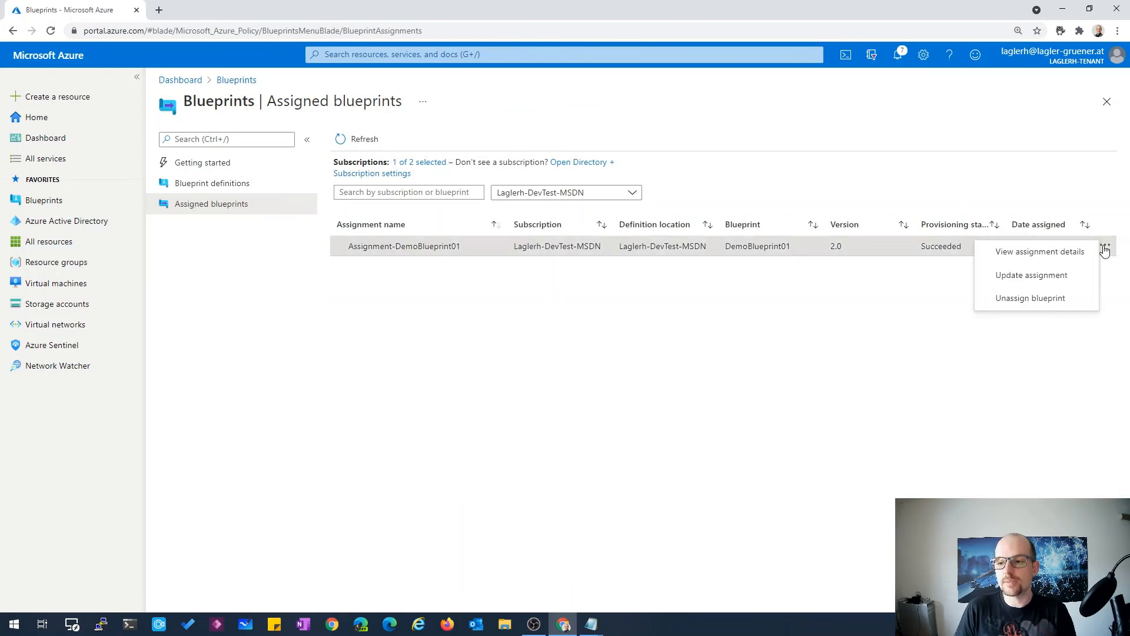
left_click(1022, 300)
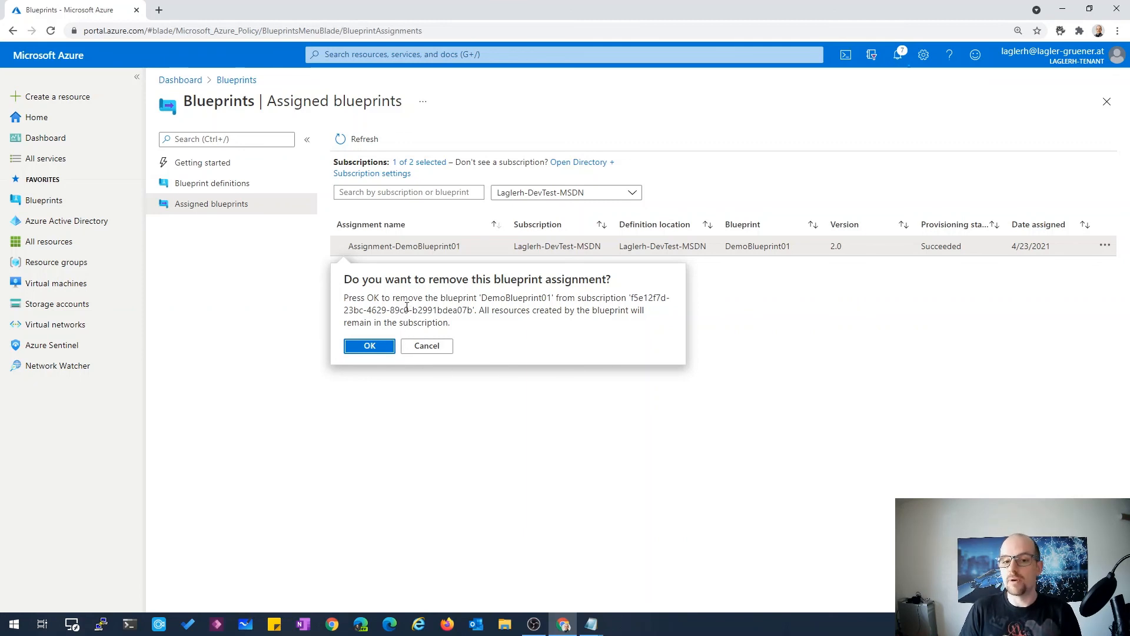
left_click(369, 346)
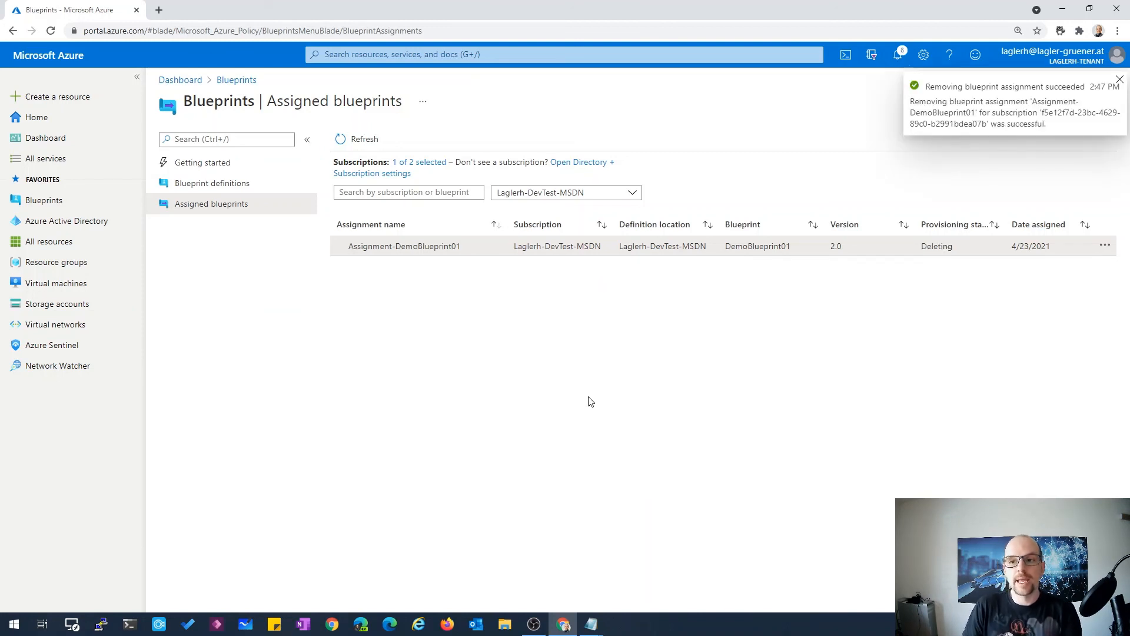
left_click(364, 140)
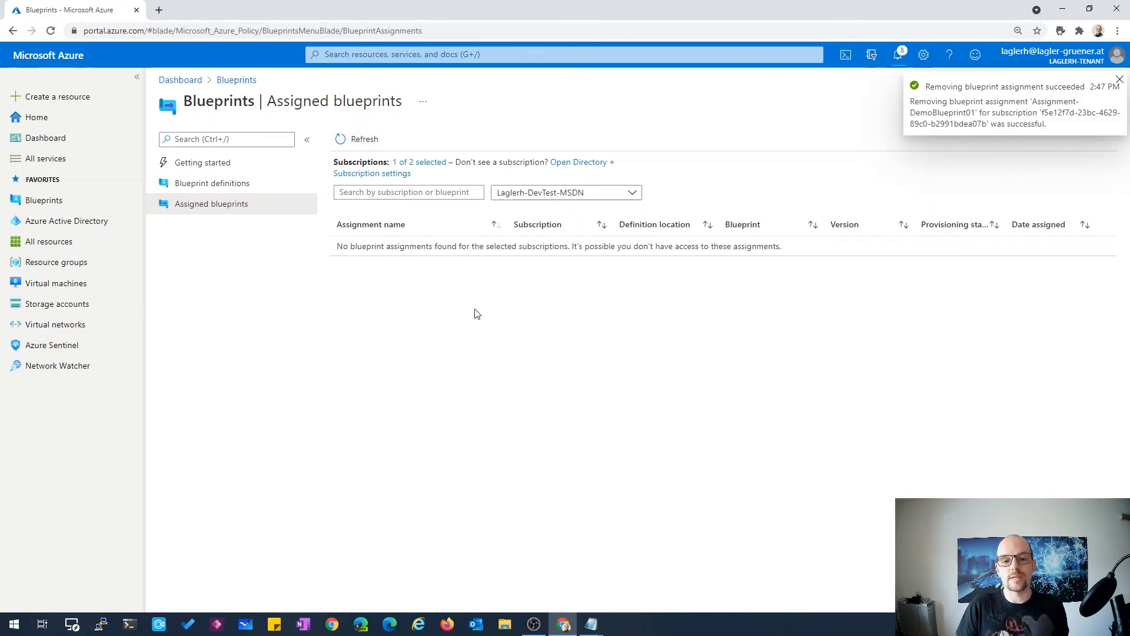
Open the list of resource groups
left_click(31, 266)
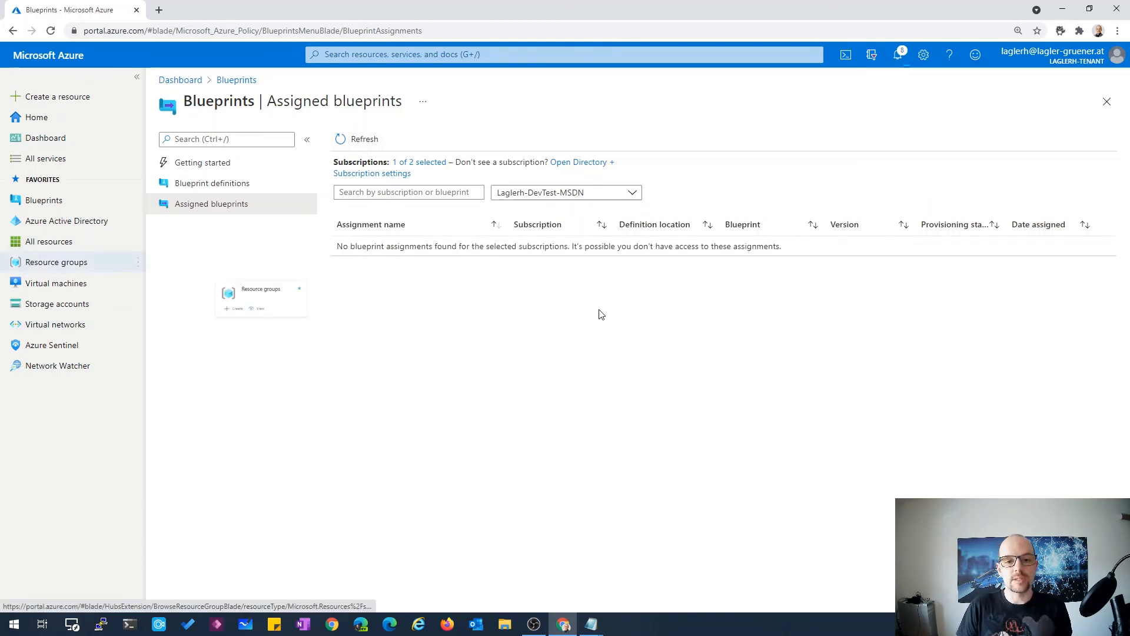